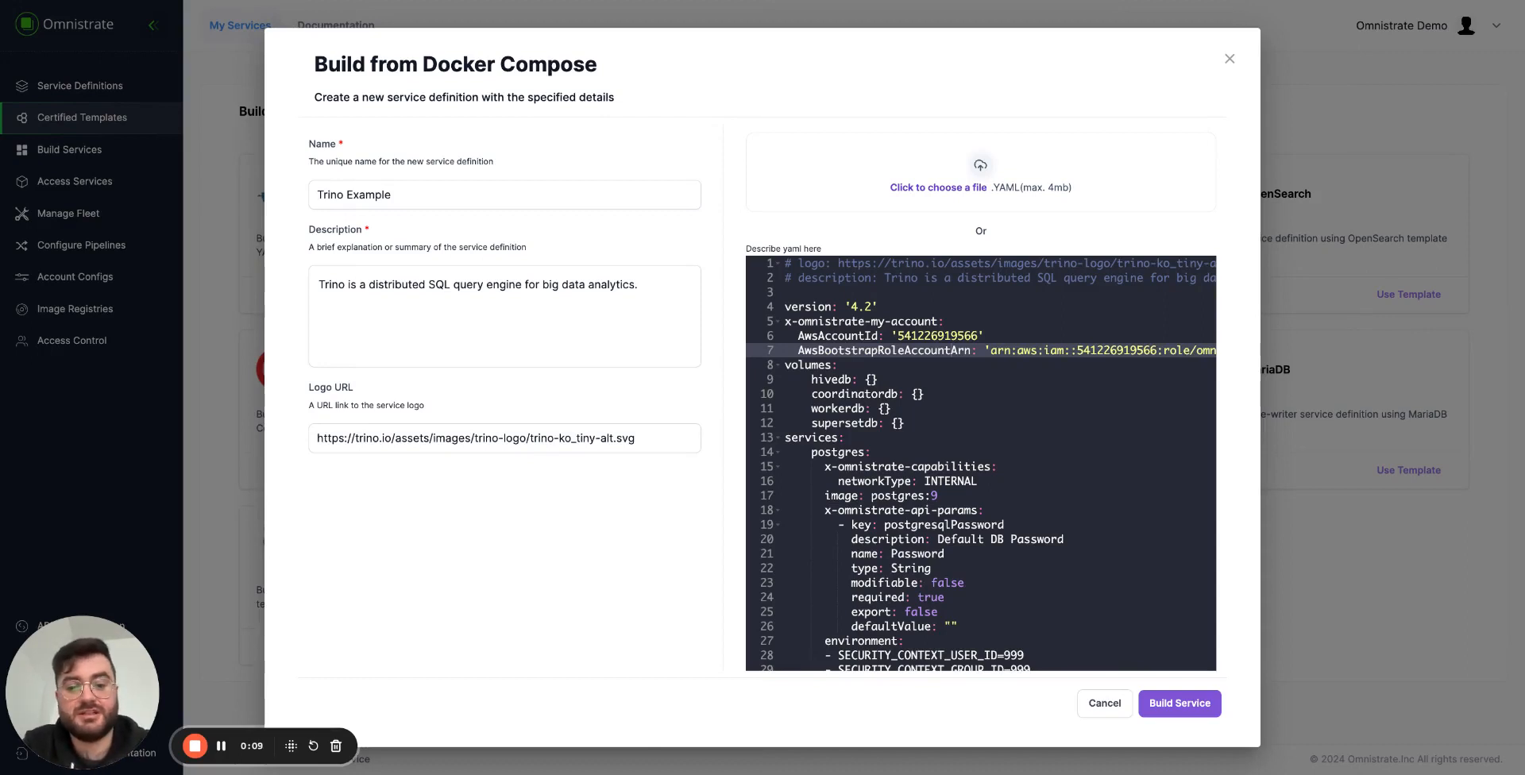
Review the version, AWS account settings and volume definitions at the beginning of the Trino compose YAML.
click(875, 288)
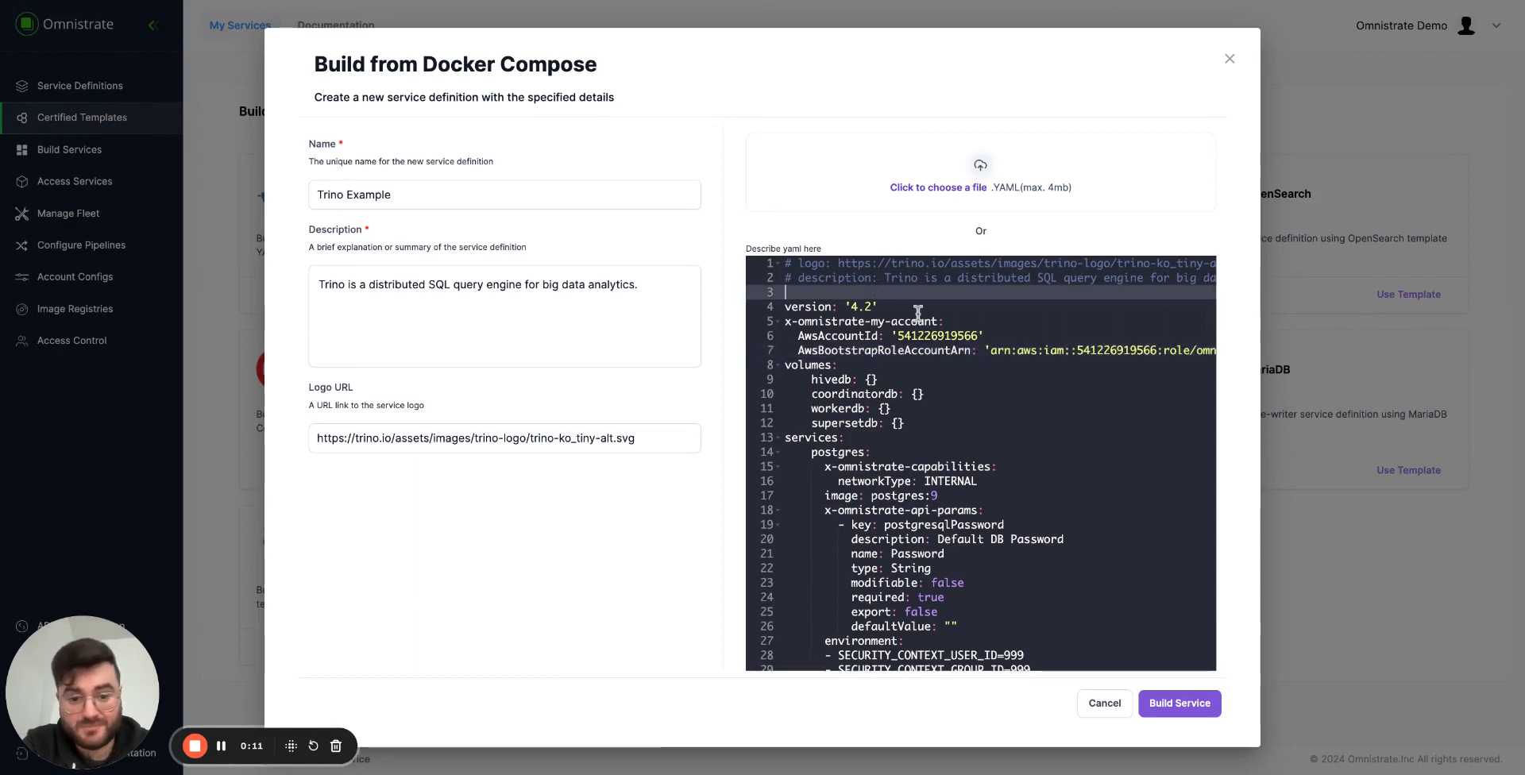
click(978, 376)
key(Up)
key(Up)
key(Up)
key(Up)
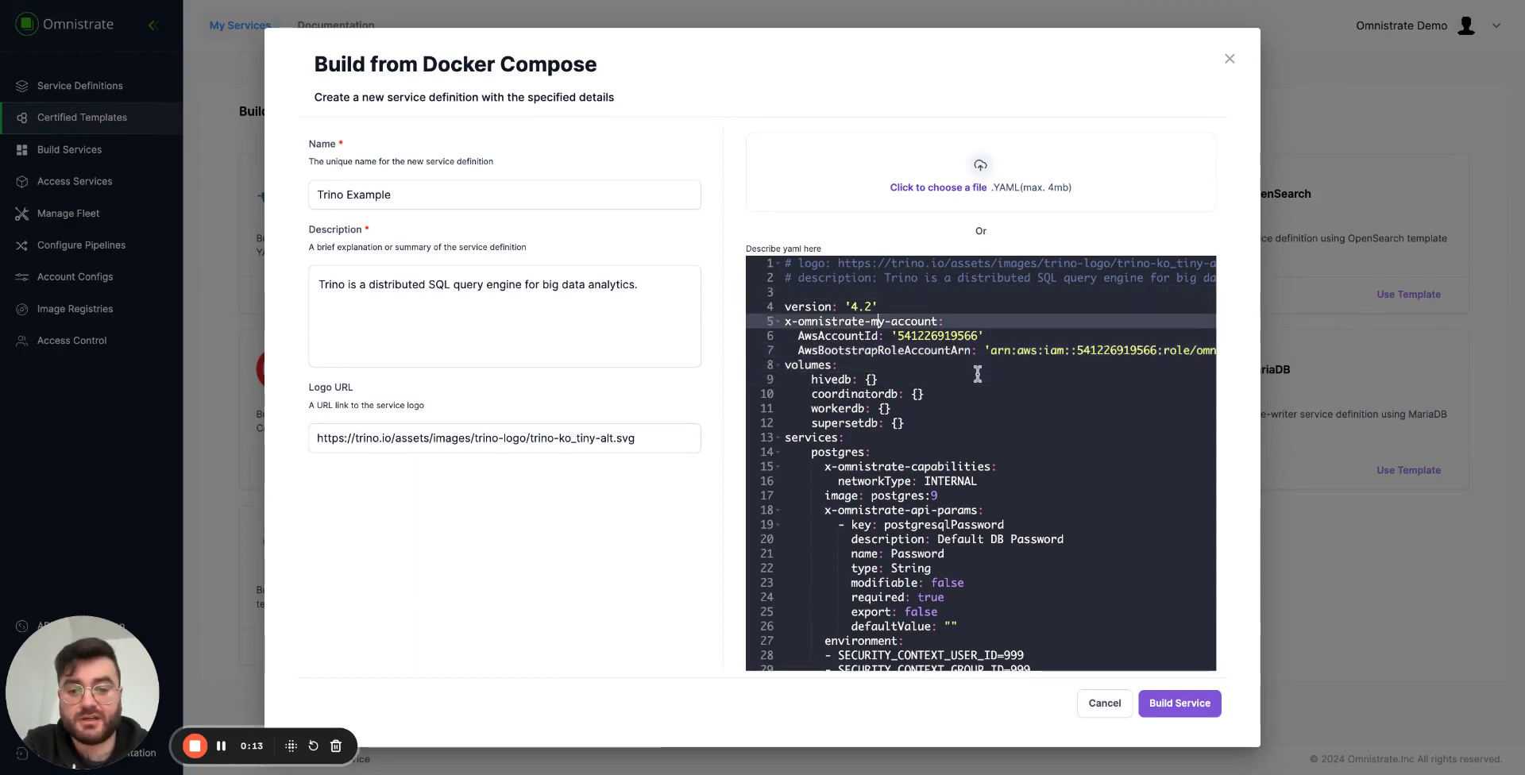
key(Up)
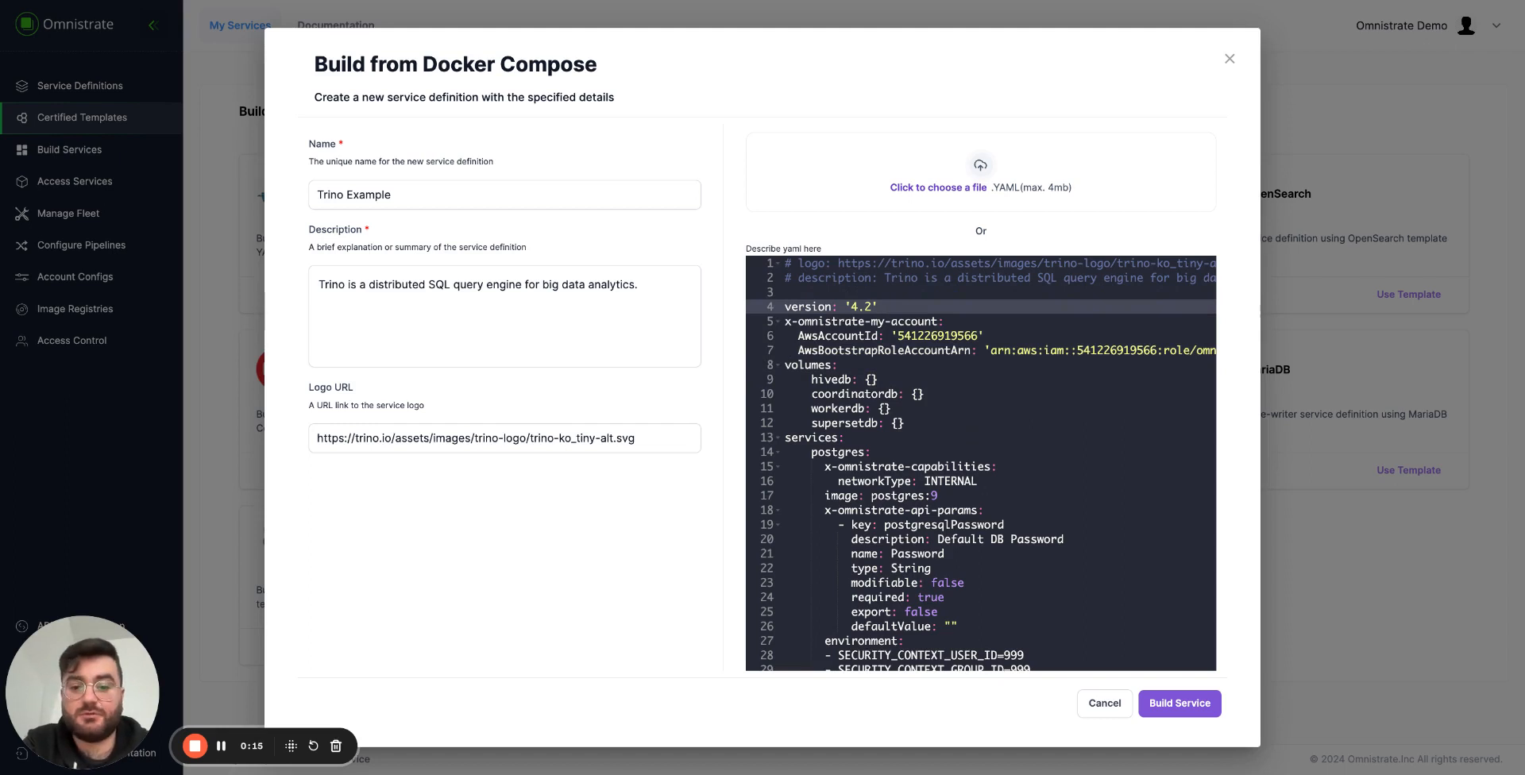
key(Down)
key(Down)
key(Down)
key(Down)
key(Down)
key(Down)
key(Down)
key(Down)
key(Down)
key(Down)
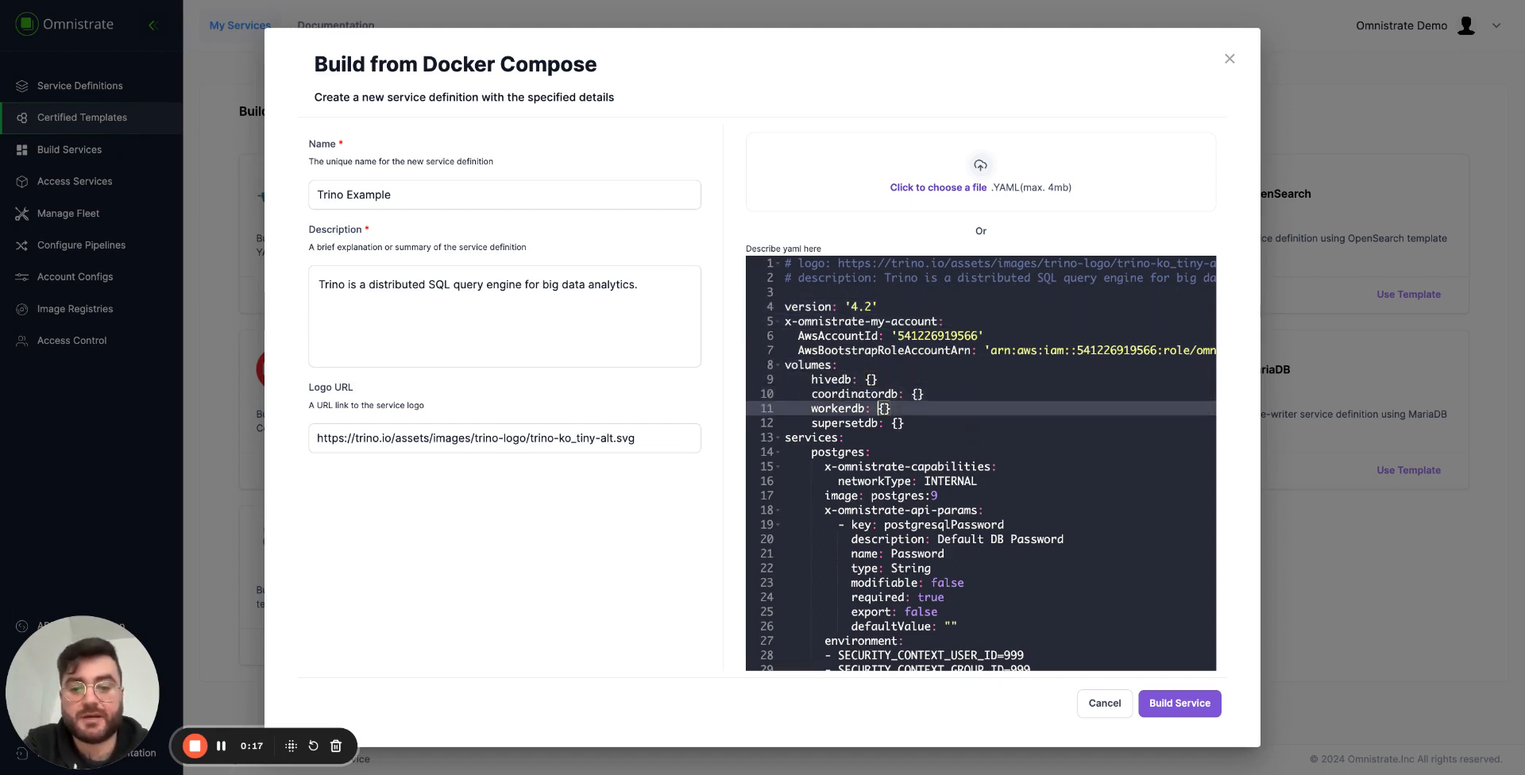
key(Down)
key(Up)
key(Up)
key(Up)
key(Up)
key(Up)
key(Up)
key(Up)
key(Up)
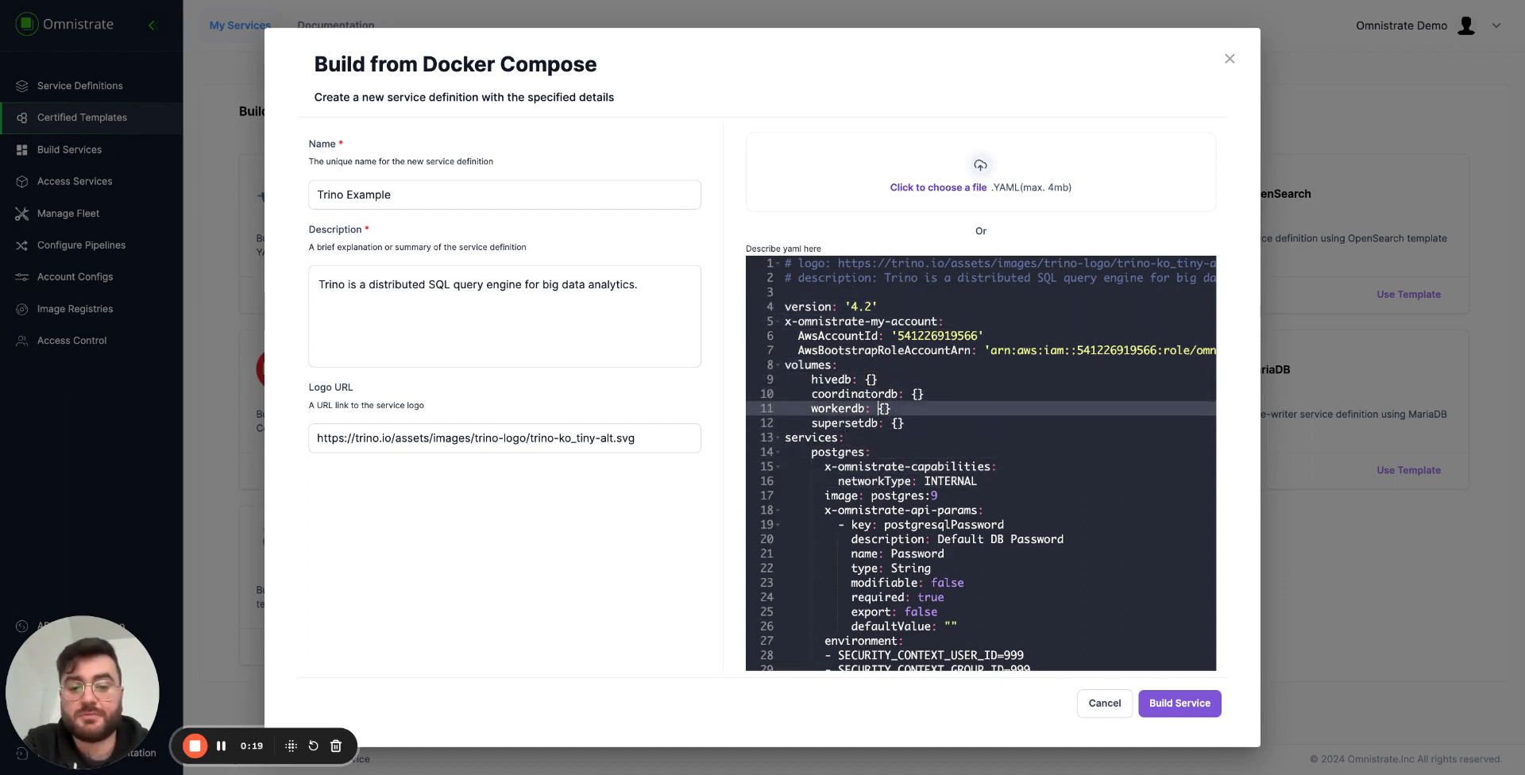
key(Up)
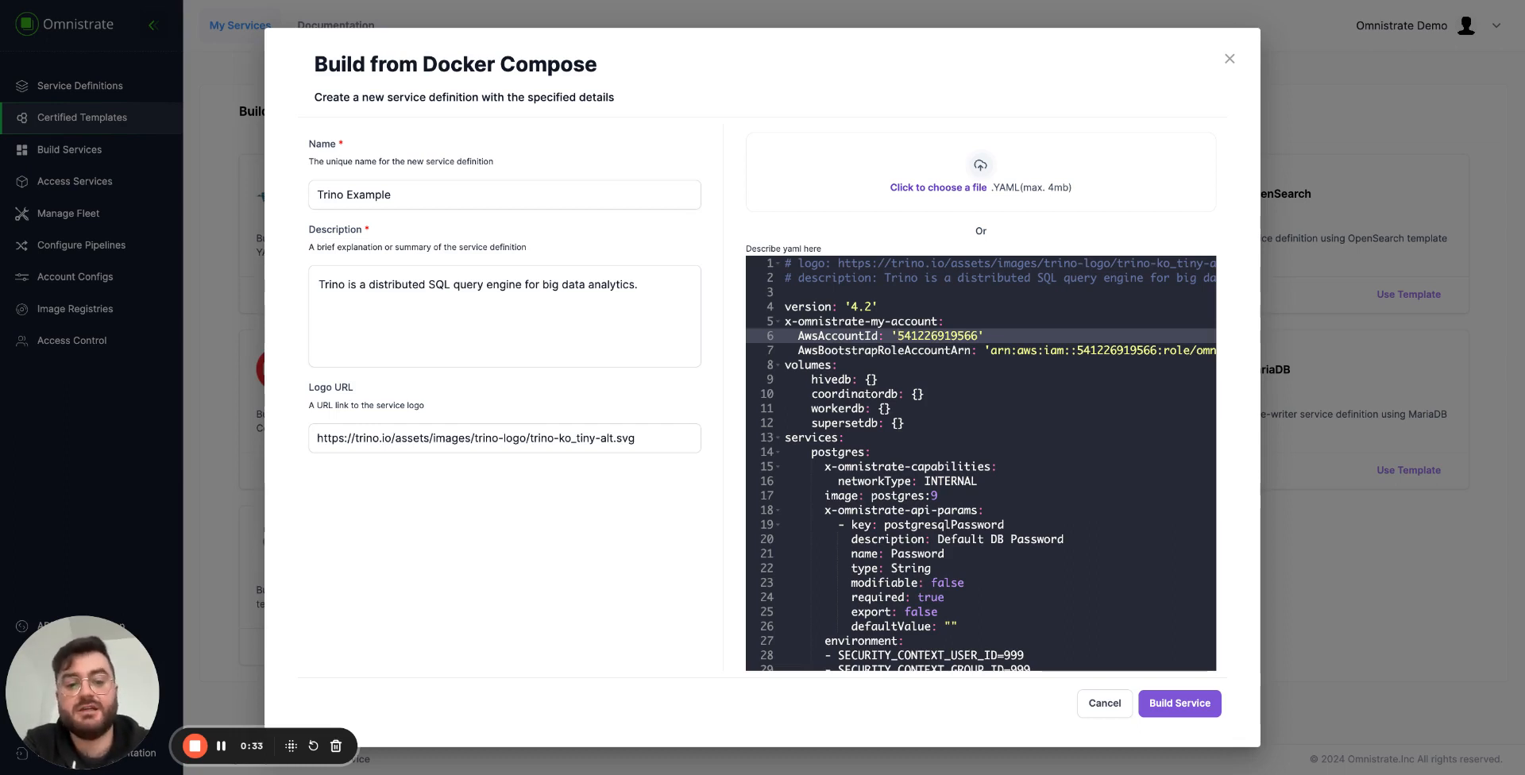
key(Down)
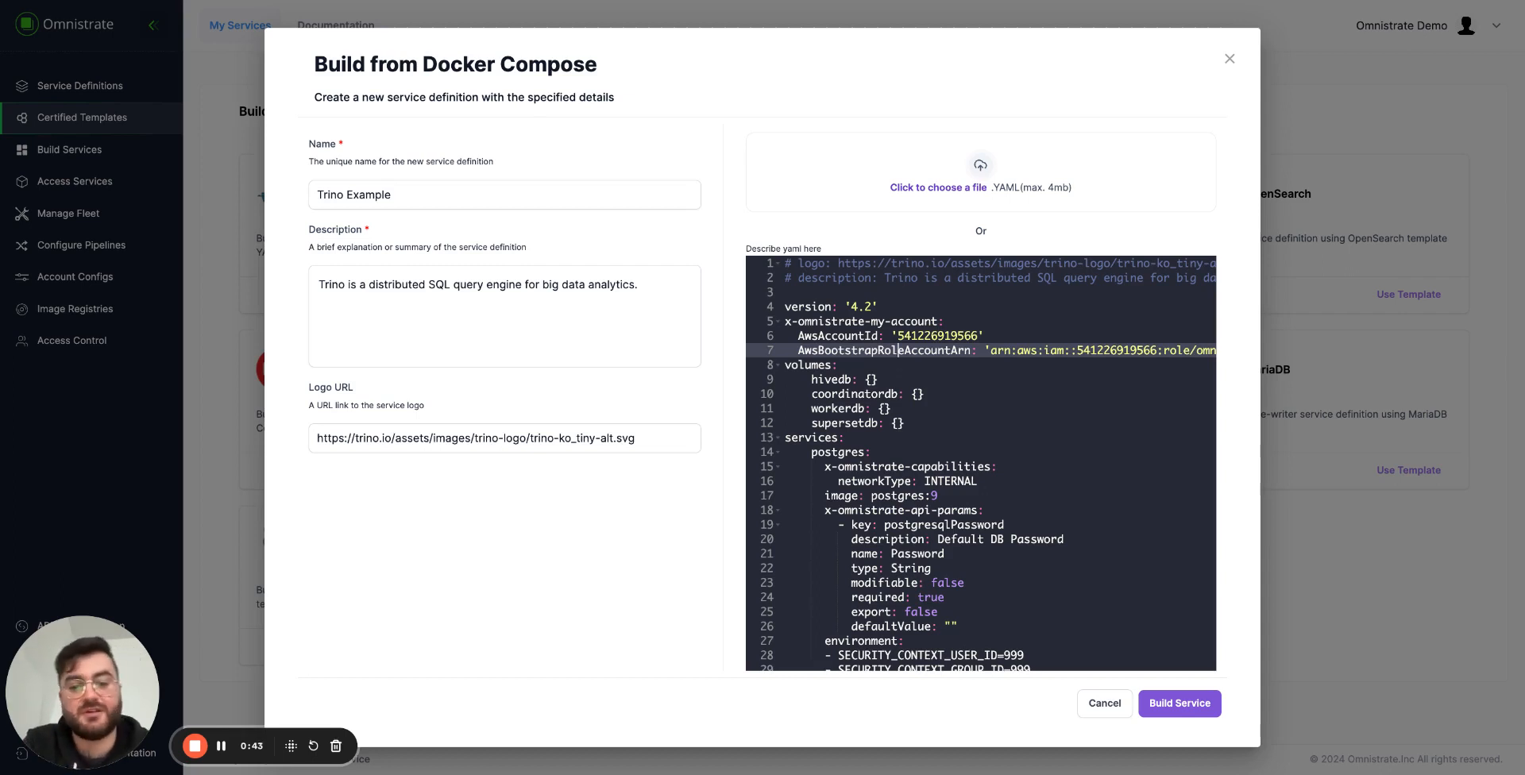
Examine the postgres service's network capability, image, API parameters and environment variables in the compose YAML.
click(840, 366)
key(Down)
key(Down)
key(Down)
key(Down)
key(Down)
key(Down)
key(Down)
key(Down)
key(Down)
key(Down)
key(Down)
key(Down)
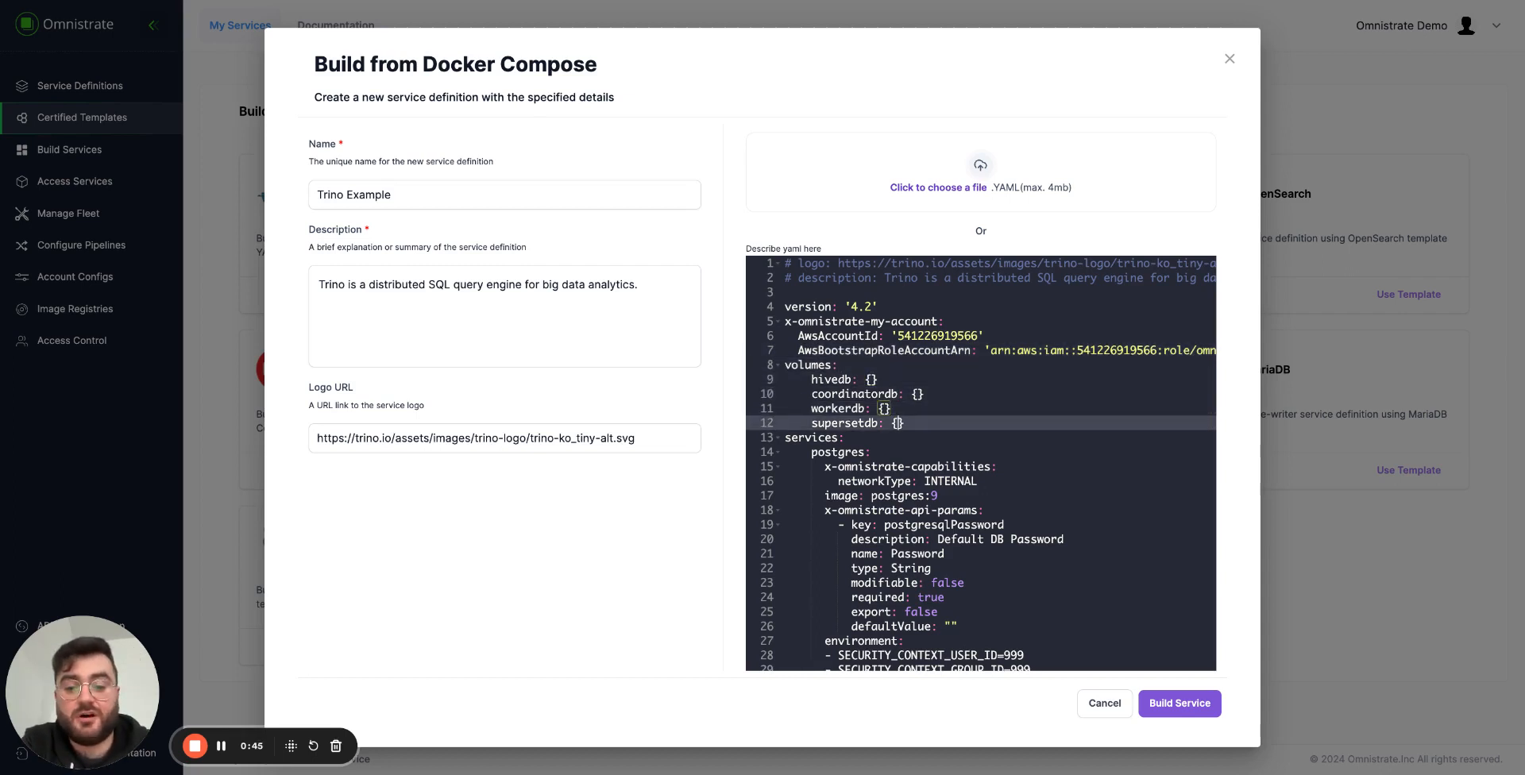
key(Down)
key(Down)
key(Down)
key(Down)
key(Down)
key(Down)
key(Down)
key(Down)
key(Down)
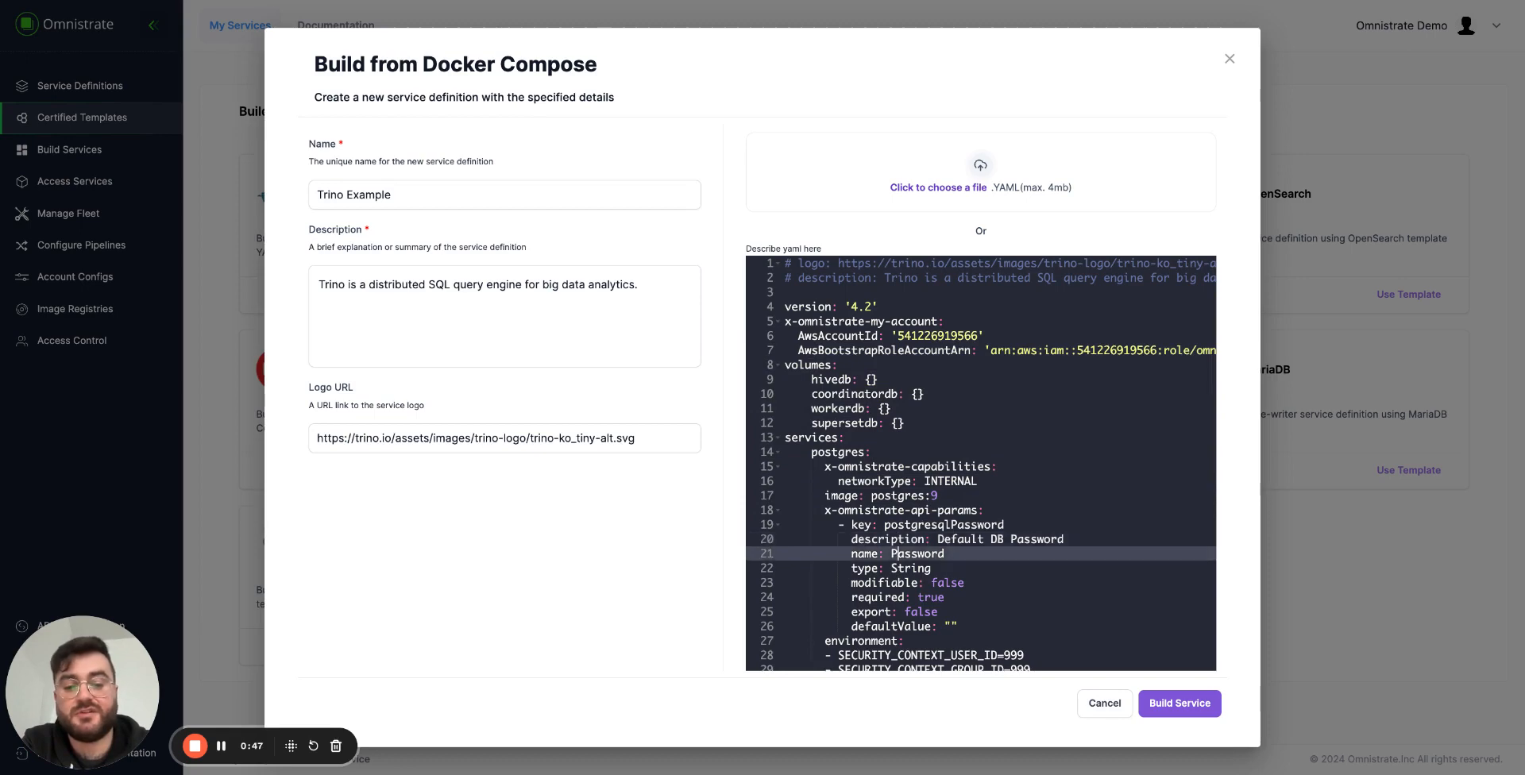
key(Down)
key(Down)
key(Down)
key(Down)
key(Down)
key(Down)
key(Down)
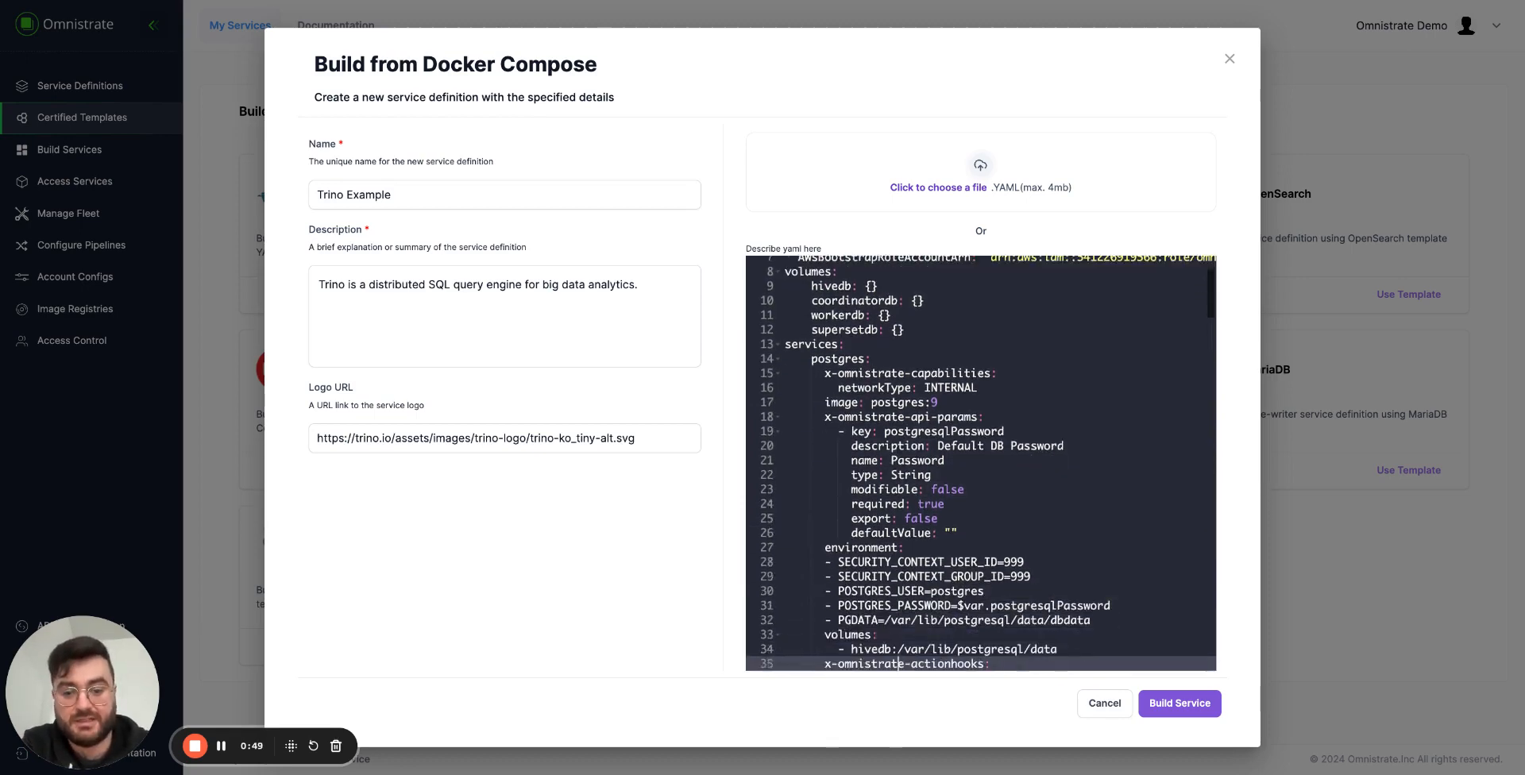
key(Up)
key(Up)
key(Up)
key(Up)
key(Up)
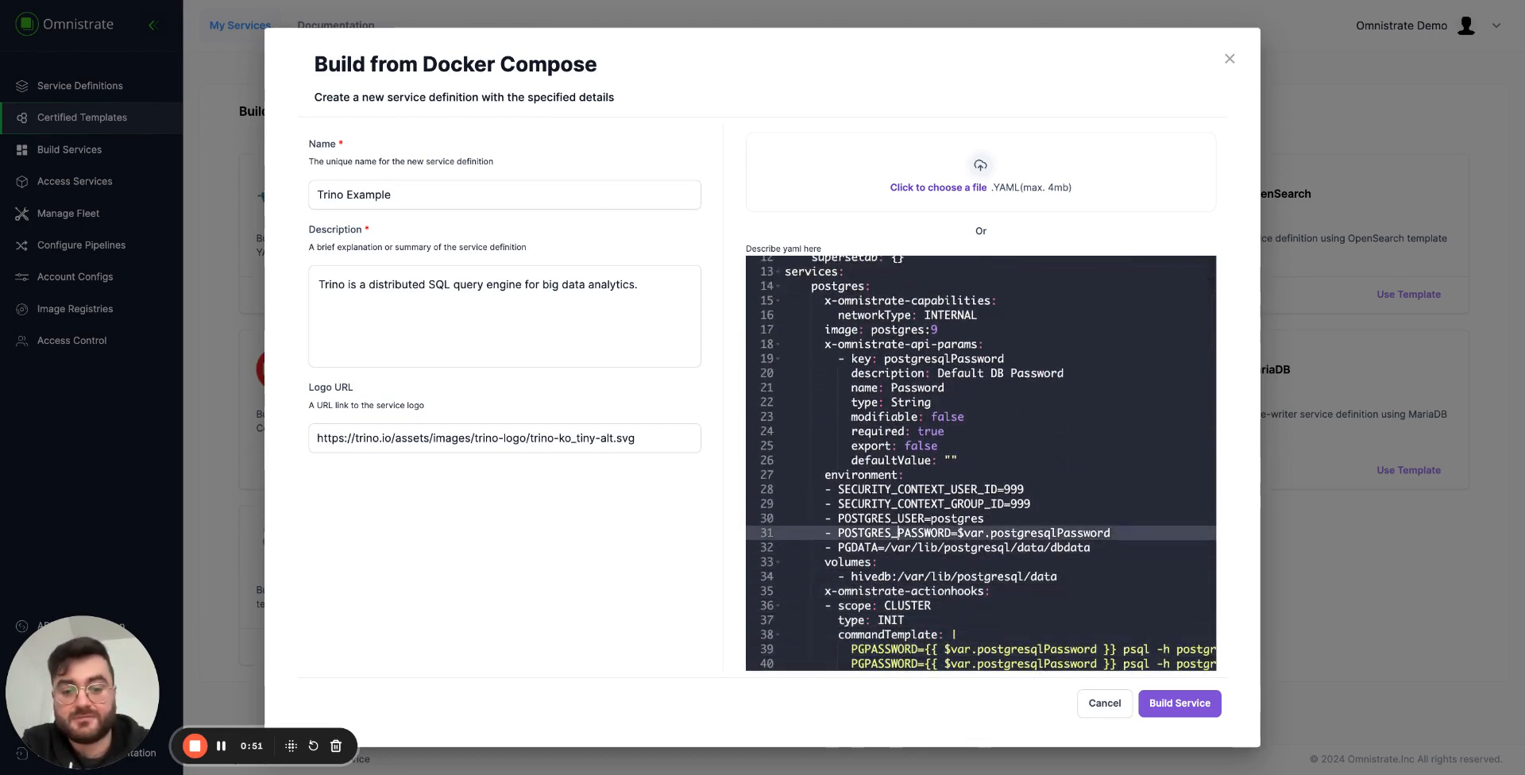
Examine the postgres service's volume, ports and health check, and the cluster INIT action hook with its command template.
key(Down)
key(Down)
key(Down)
key(Down)
key(Down)
key(Down)
key(Down)
key(Down)
key(Down)
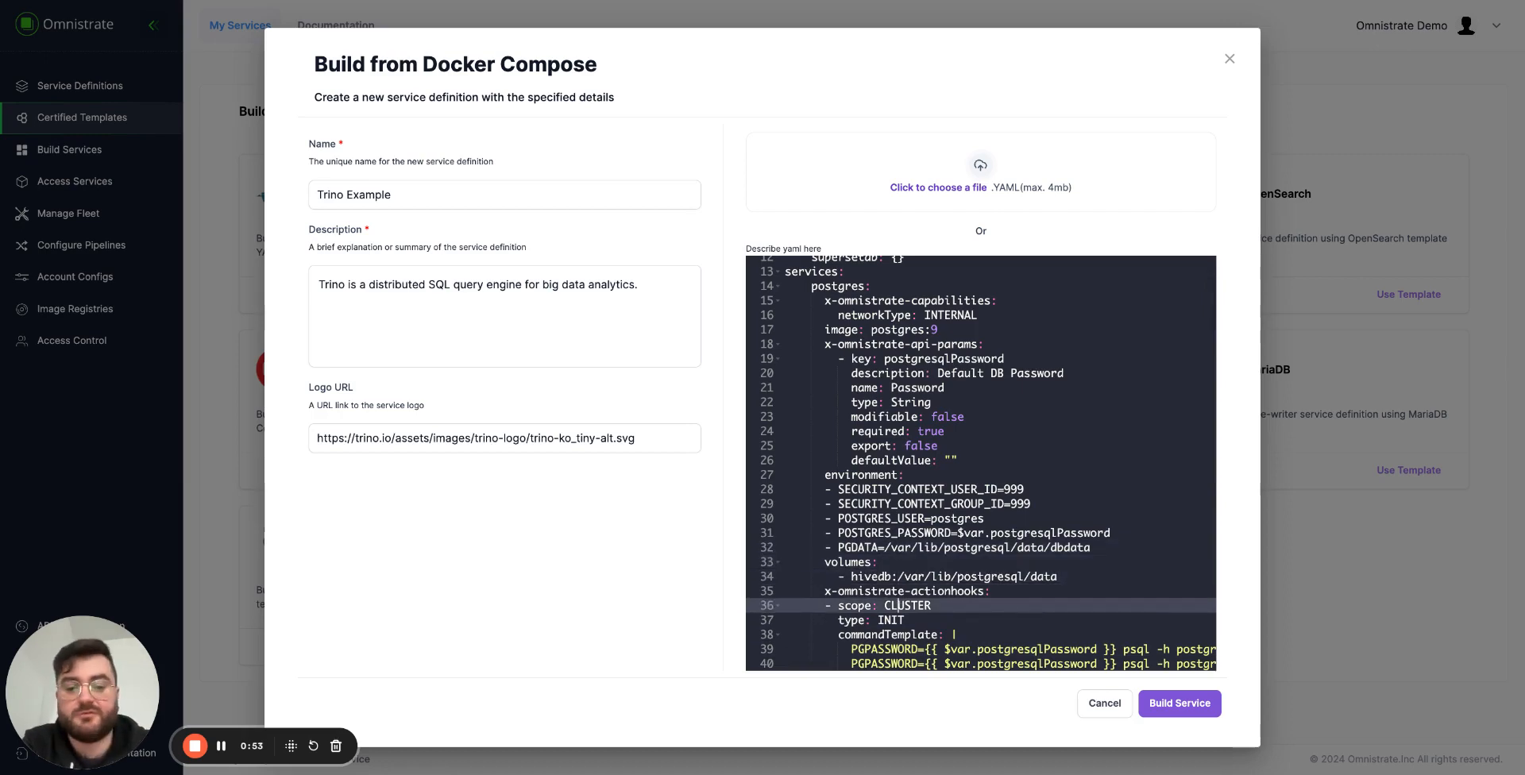
key(Down)
key(Down)
key(Down)
key(Down)
key(Down)
key(Down)
key(Down)
key(Down)
key(Down)
key(Down)
key(Down)
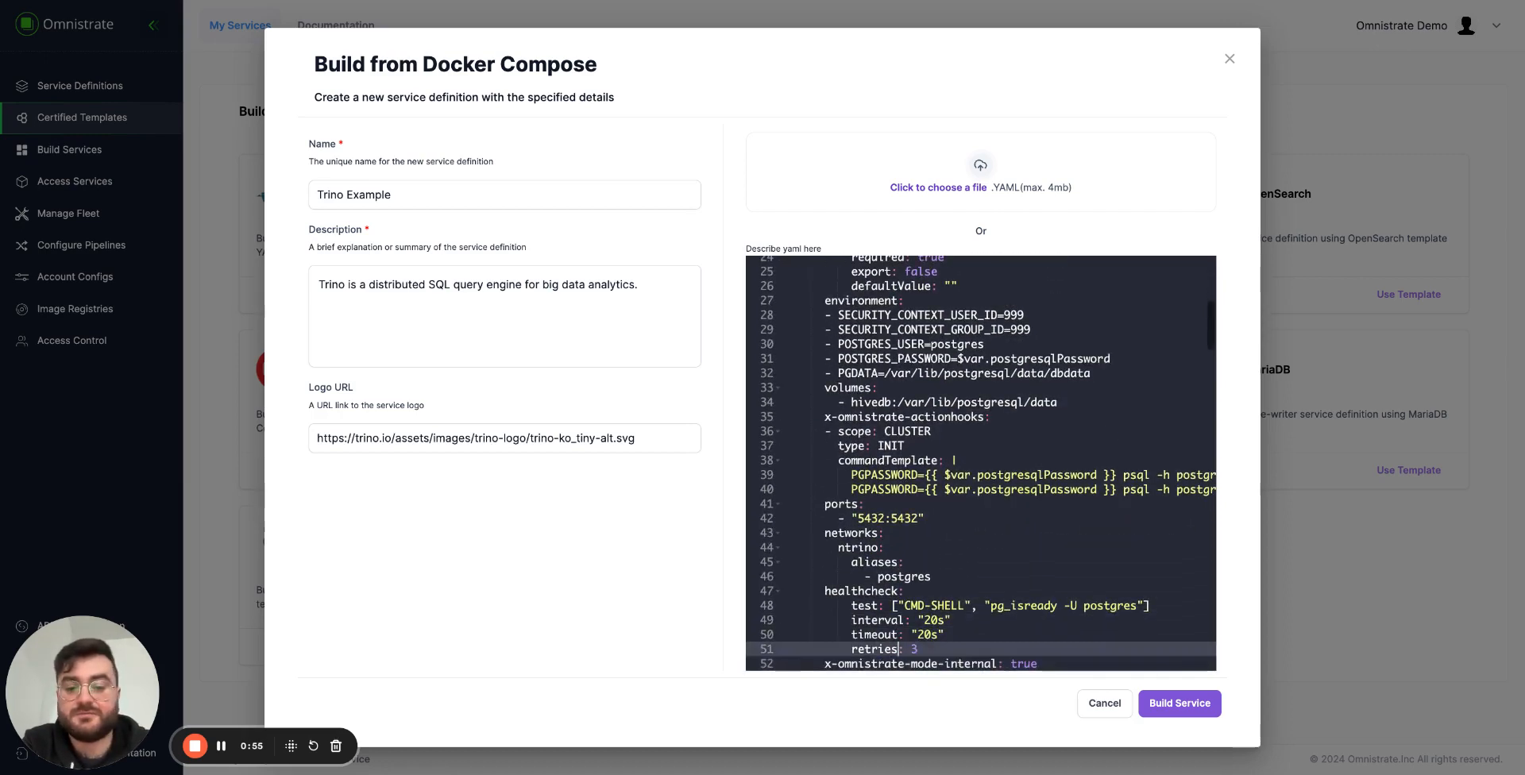
key(Down)
key(Down)
key(Down)
key(Down)
key(Down)
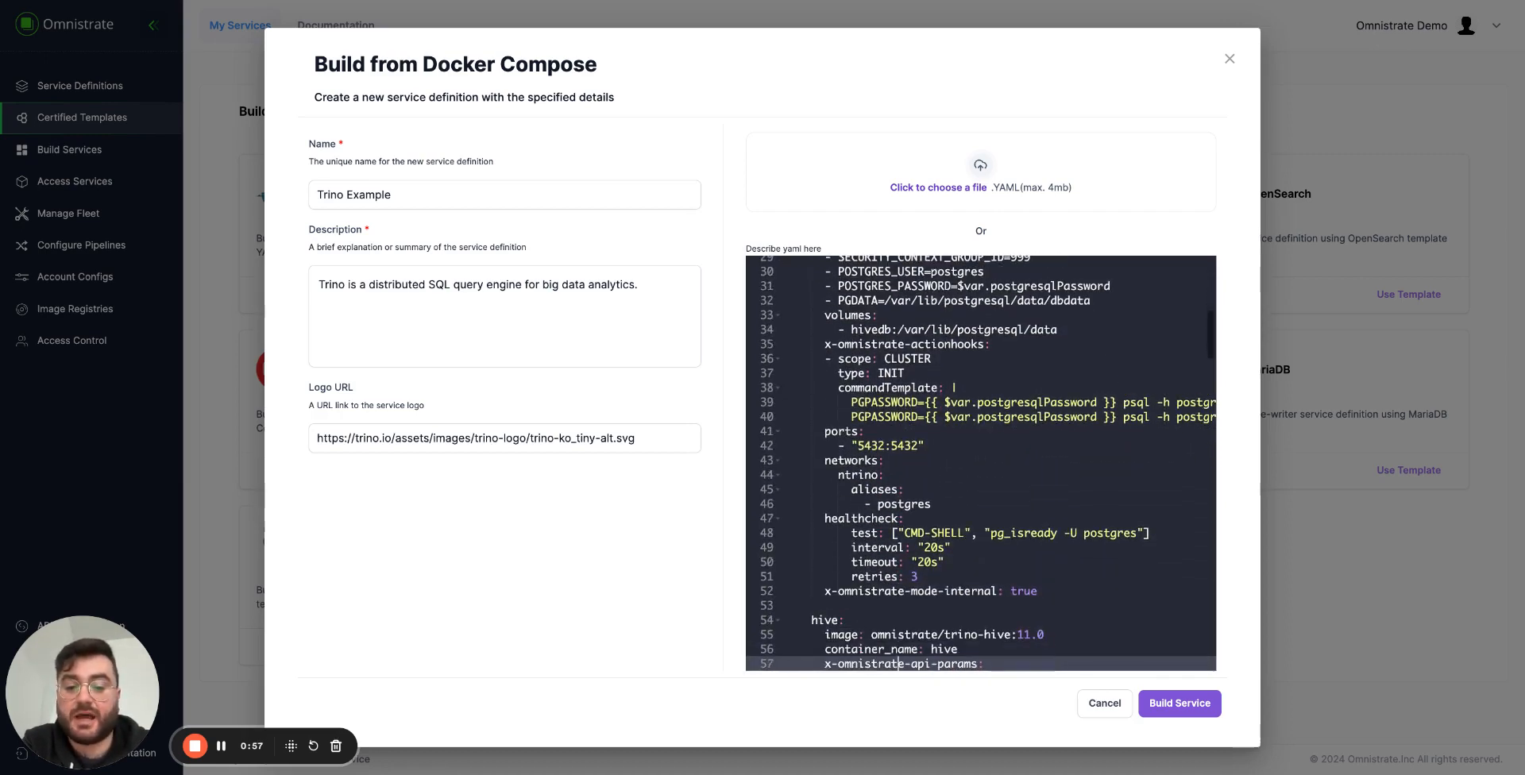
key(Up)
key(Up)
key(Up)
key(Up)
key(Up)
key(Up)
key(Up)
key(Up)
key(Up)
key(Up)
key(Up)
key(Up)
key(Up)
key(Up)
key(Up)
key(Up)
key(Up)
key(Up)
key(Up)
key(Up)
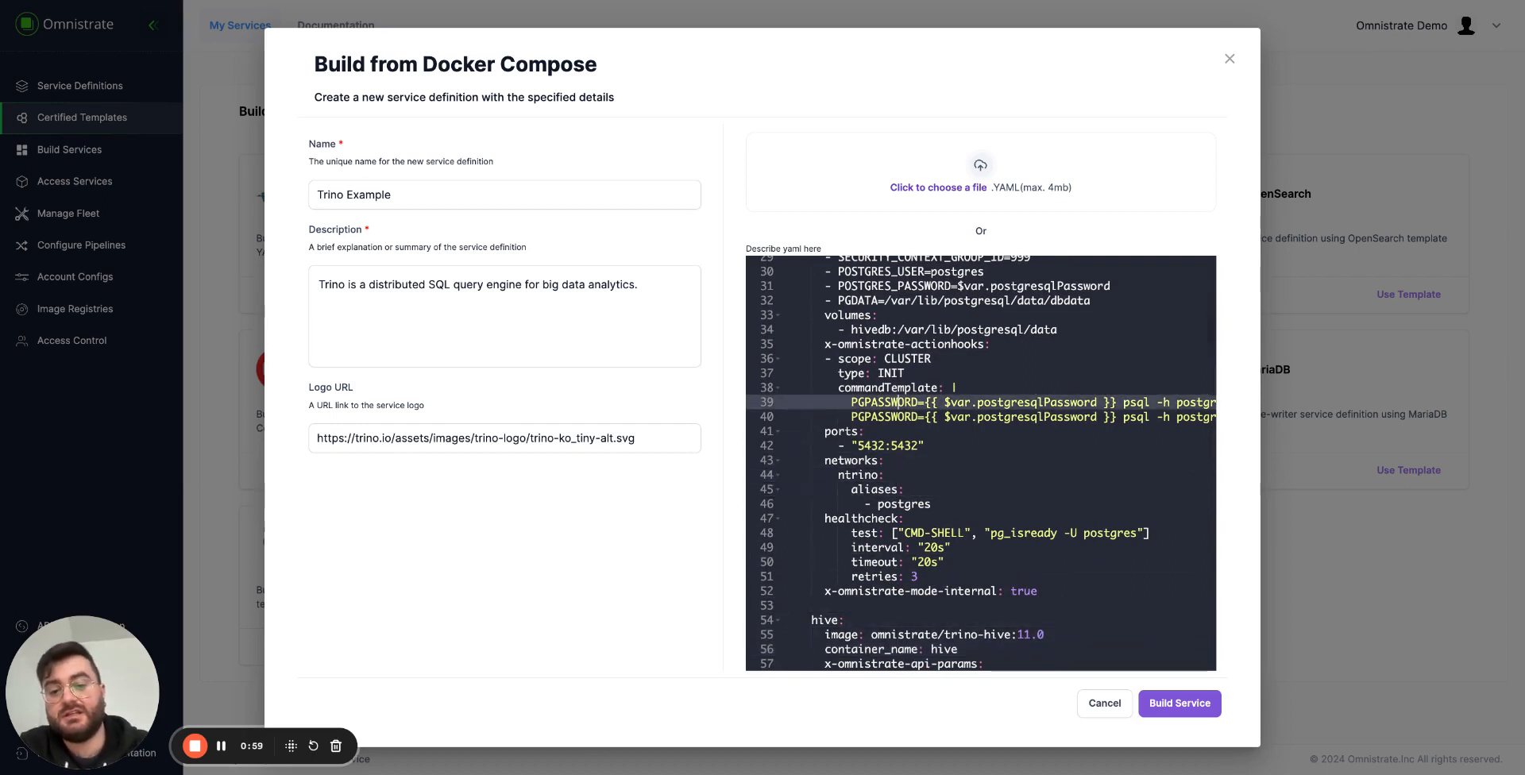
key(Up)
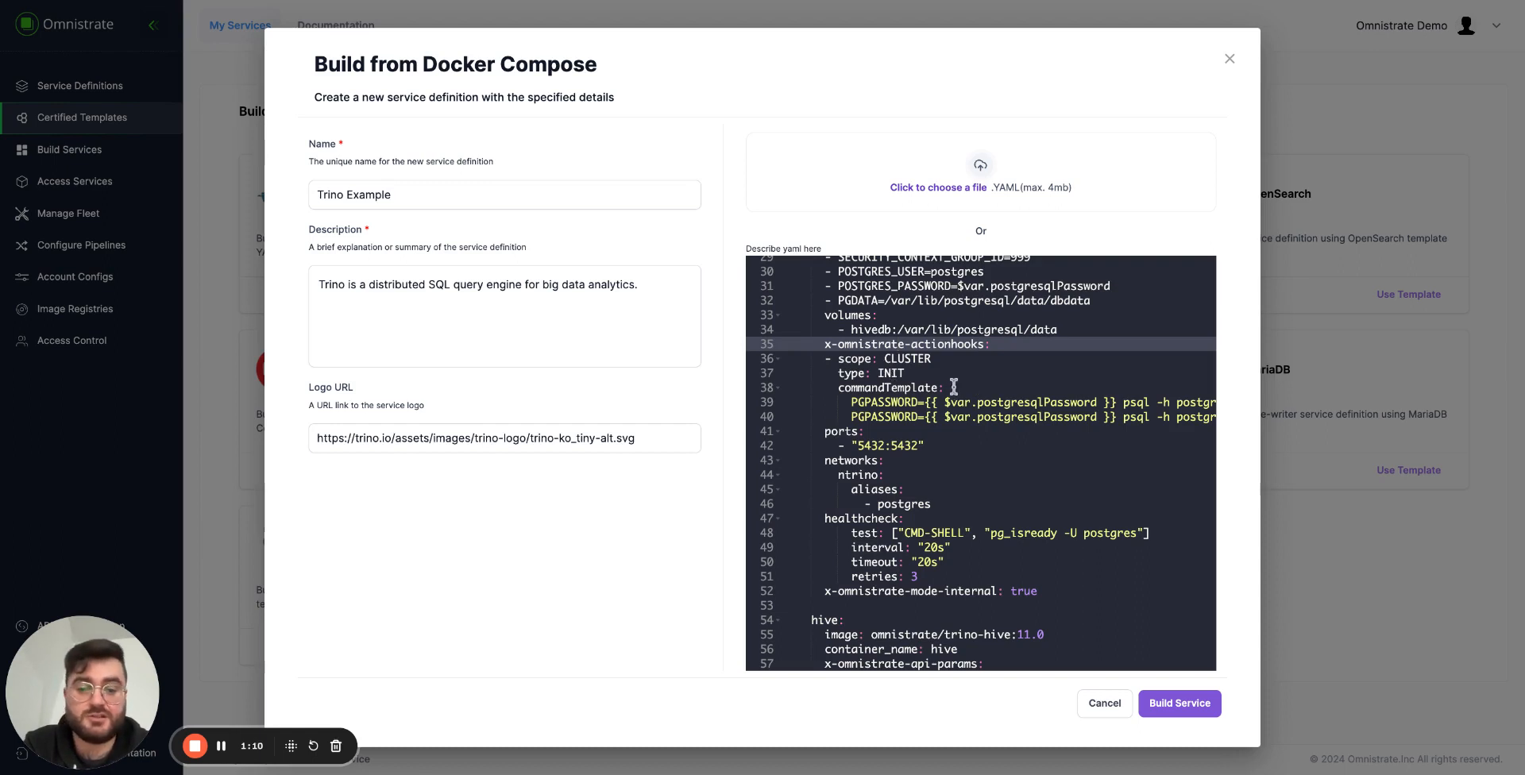
double_click(906, 402)
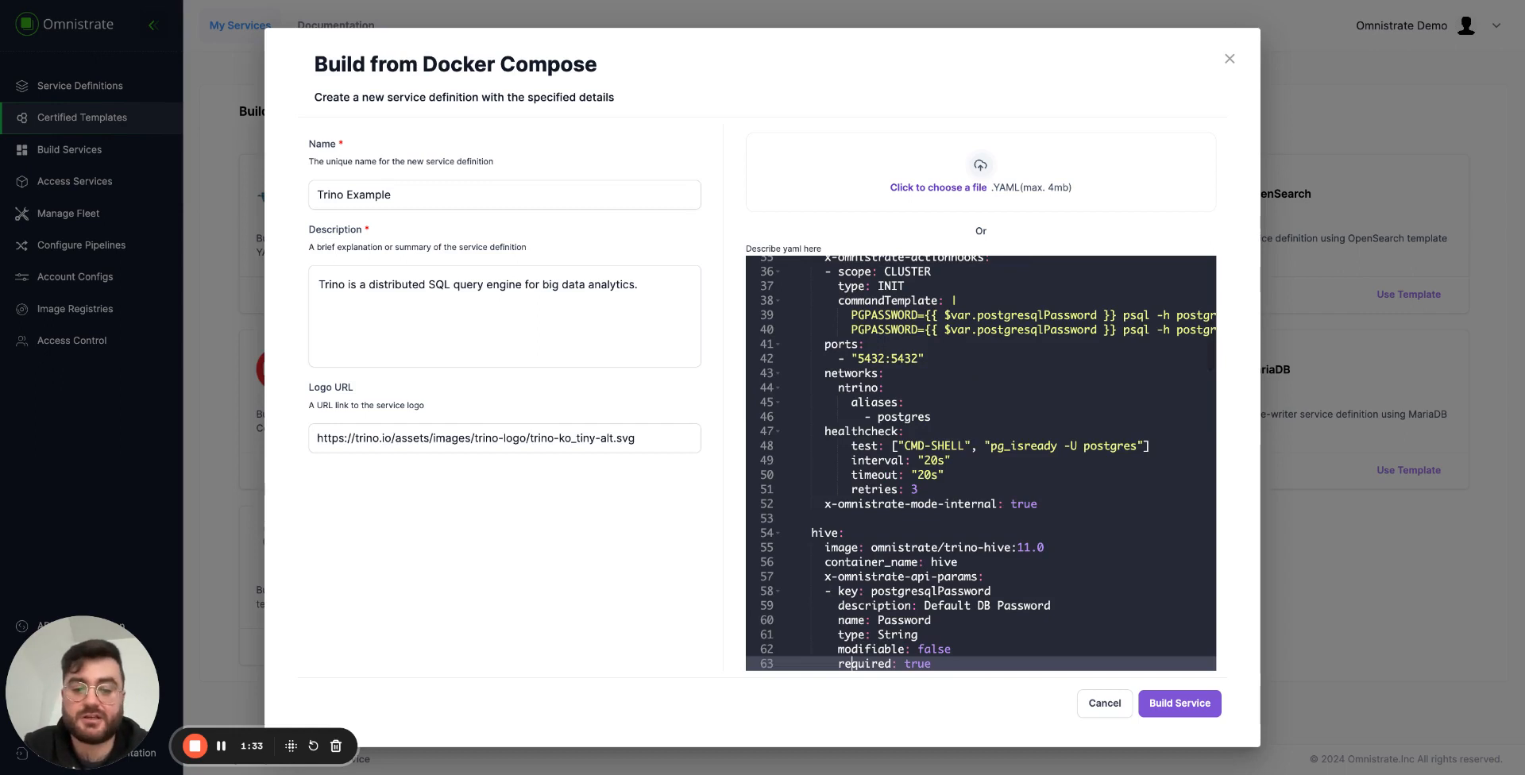
Find the start of the hive service definition and examine its image and container name.
key(Down)
key(Up)
key(Up)
key(Up)
key(Up)
key(Up)
key(Up)
key(Up)
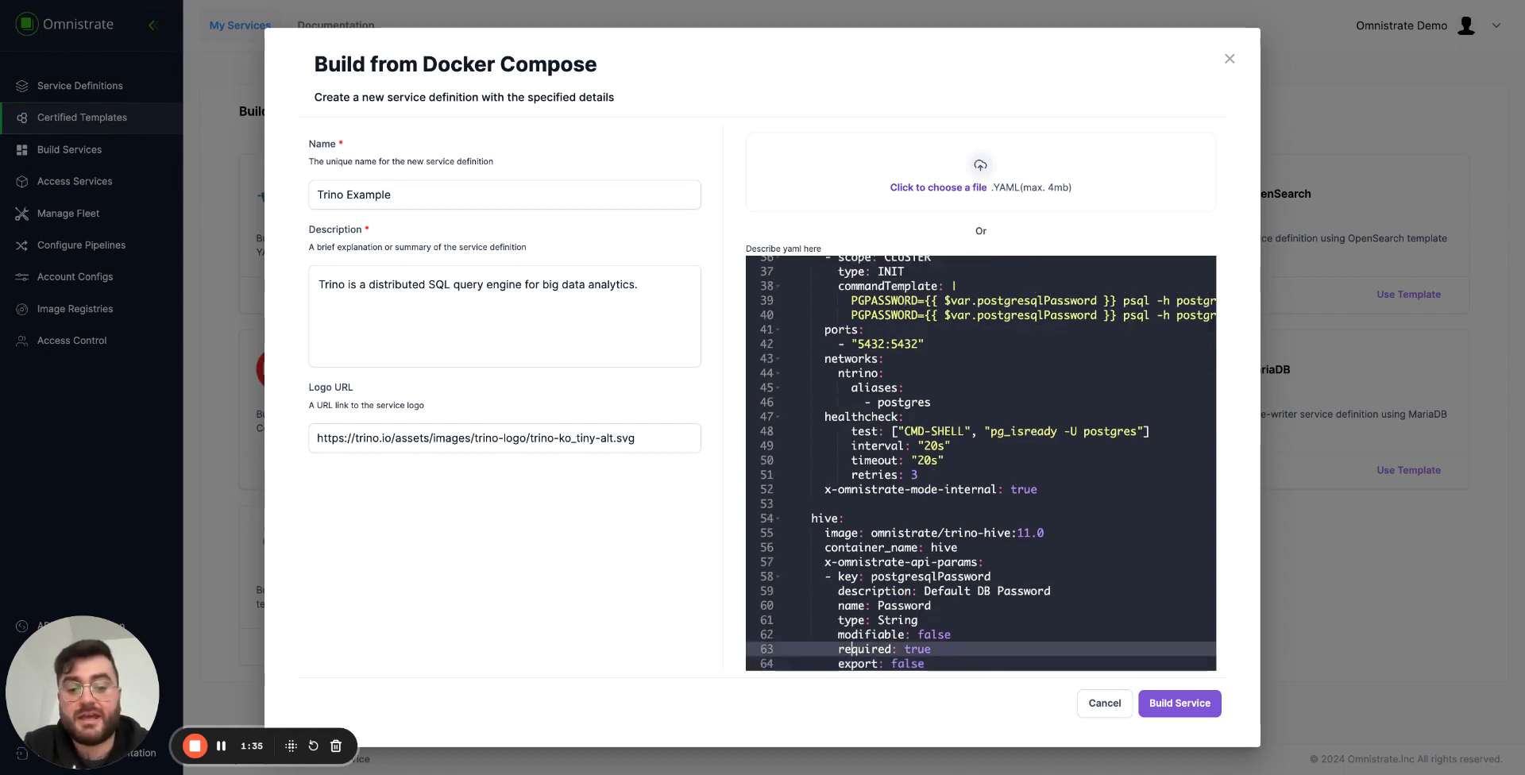
key(Up)
key(Up)
key(Up)
key(Up)
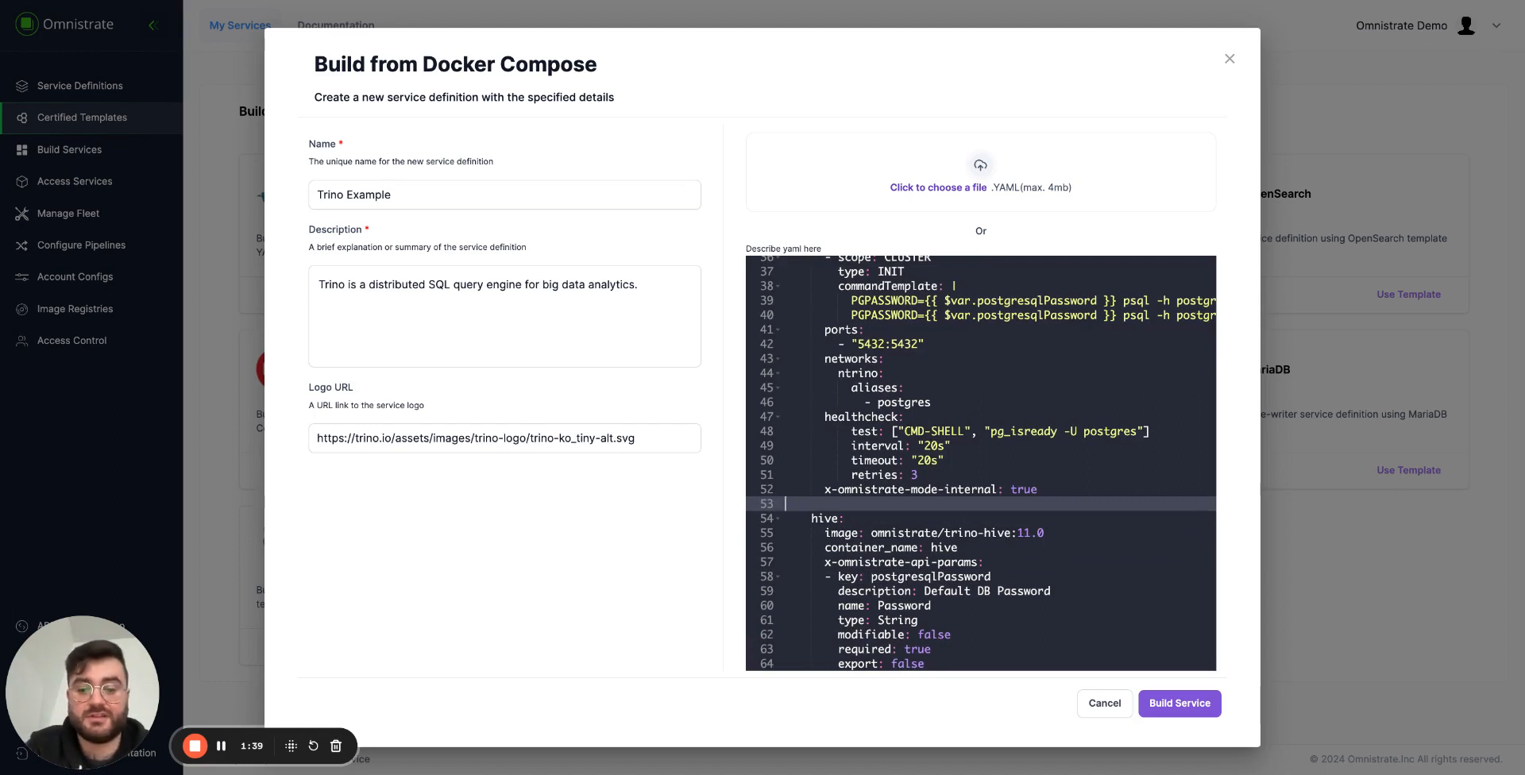
key(Down)
key(Down)
key(Down)
key(Down)
key(Down)
key(Down)
key(Down)
key(Down)
key(Down)
key(Down)
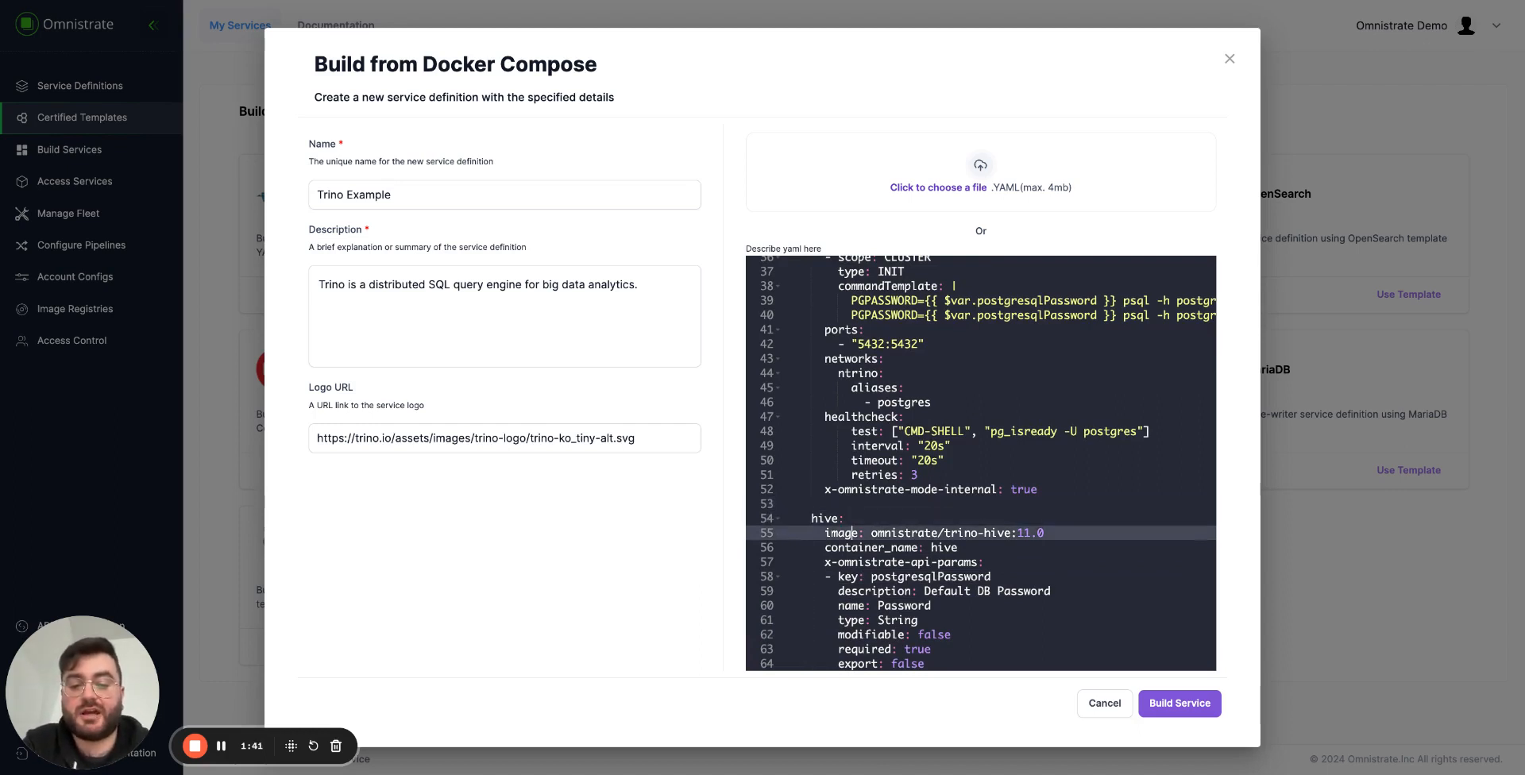
key(Down)
key(Down)
key(Down)
key(Down)
key(Down)
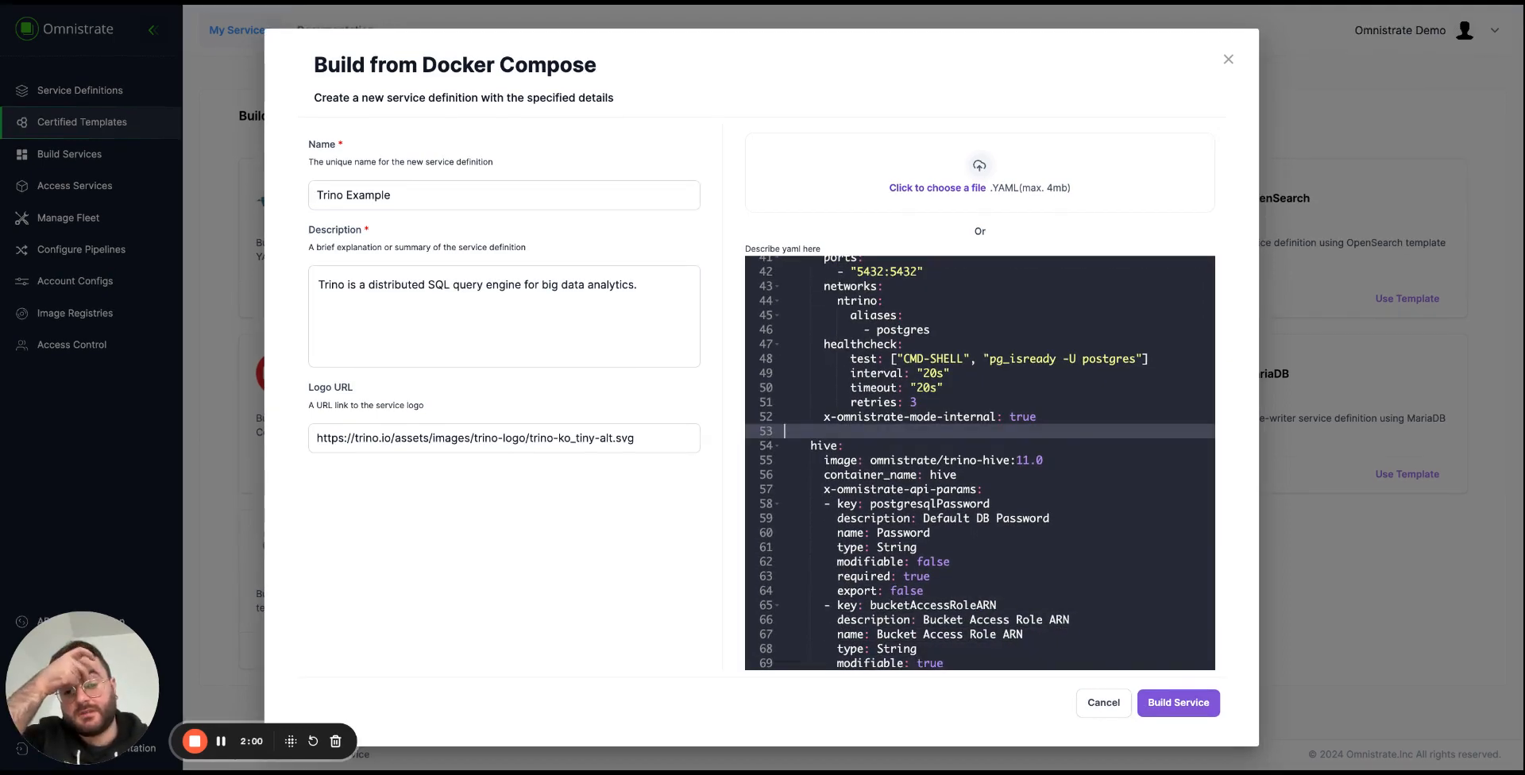
Read through the hive service's API parameters, environment variables and volume mappings.
key(Down)
key(Down)
key(Down)
key(Down)
key(Down)
key(Down)
key(Down)
key(Down)
key(Down)
key(Down)
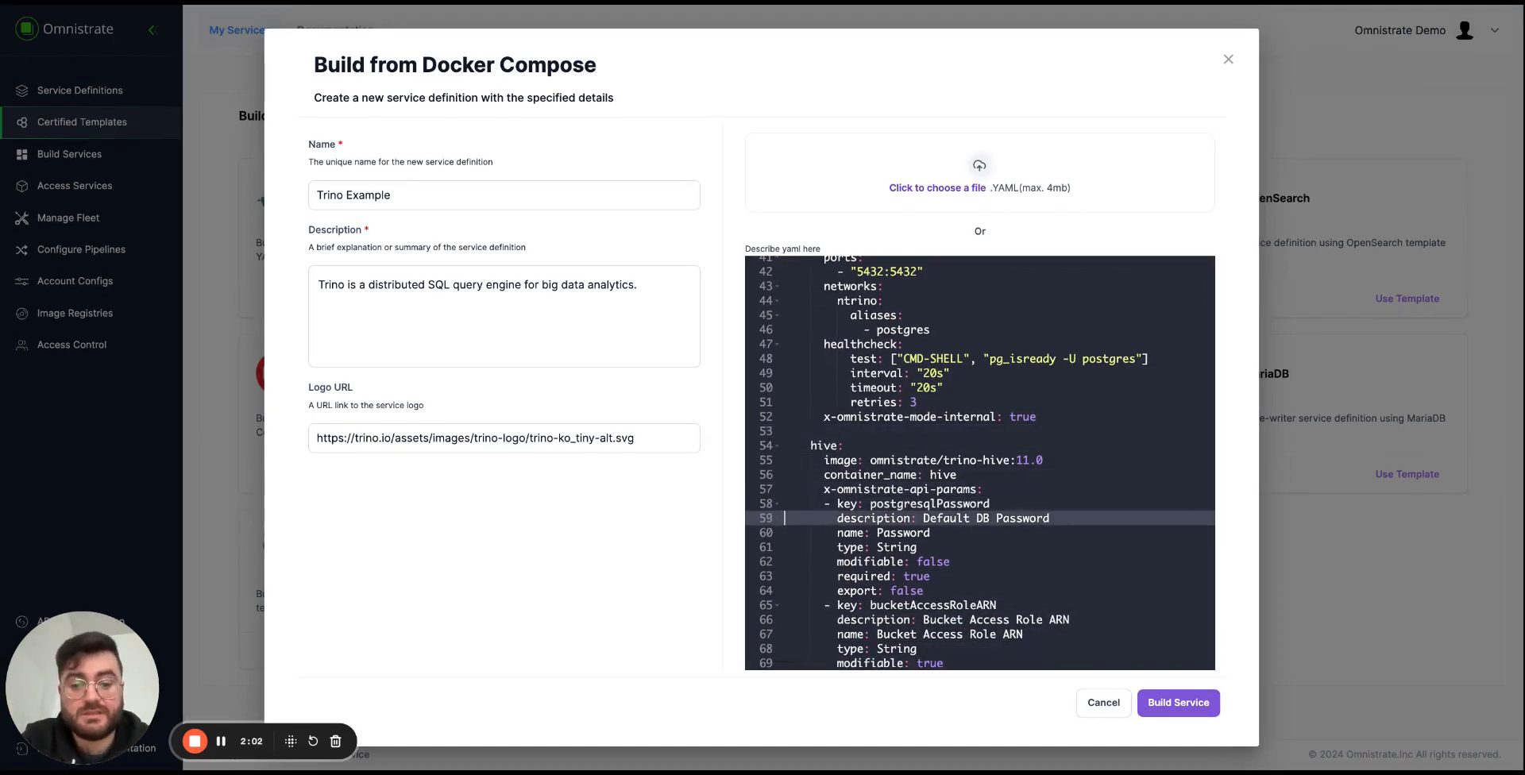
key(Down)
key(Down)
key(Down)
key(Down)
key(Down)
key(Down)
key(Down)
key(Down)
key(Down)
key(Down)
key(Down)
key(Down)
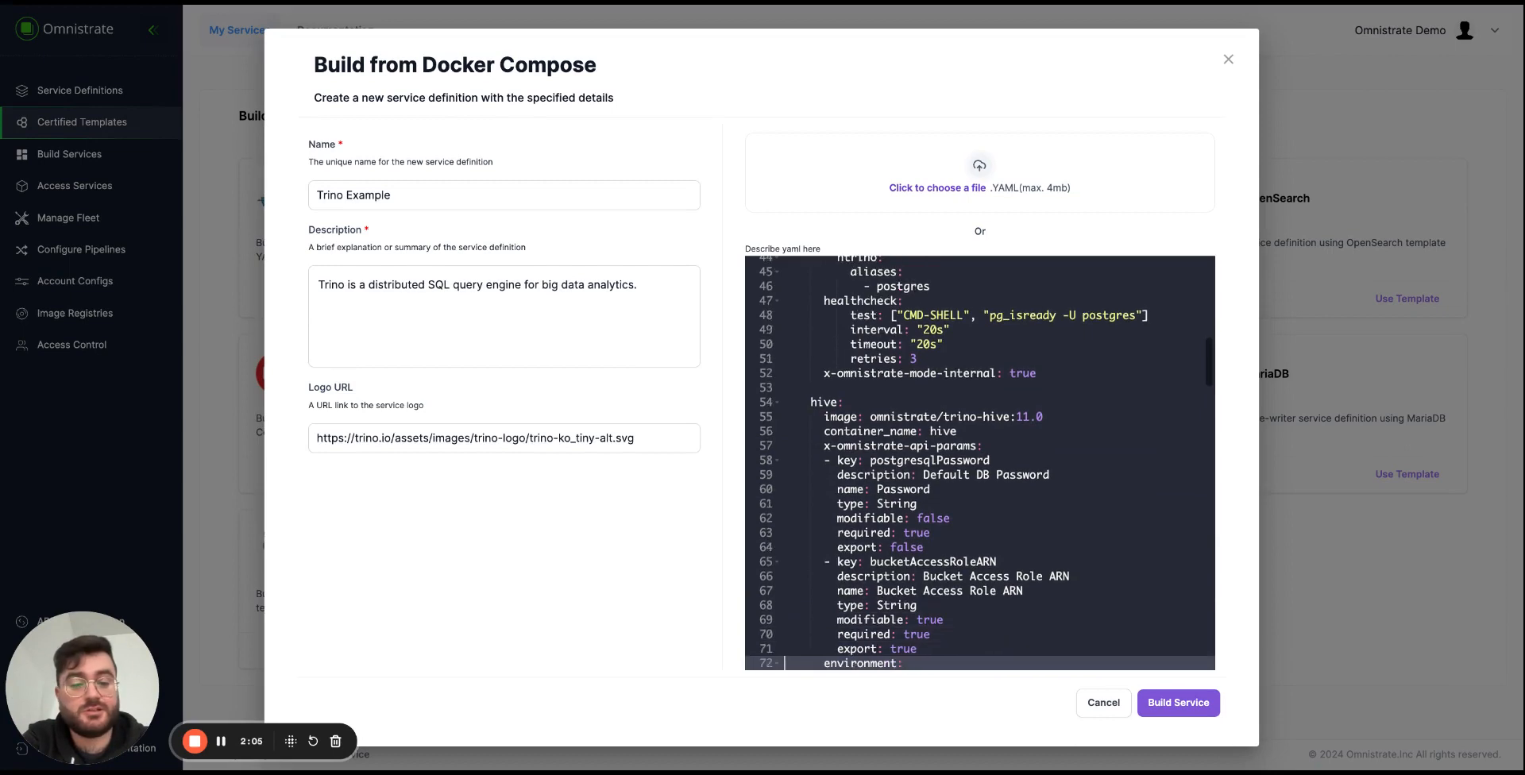
key(Down)
key(Down)
key(Down)
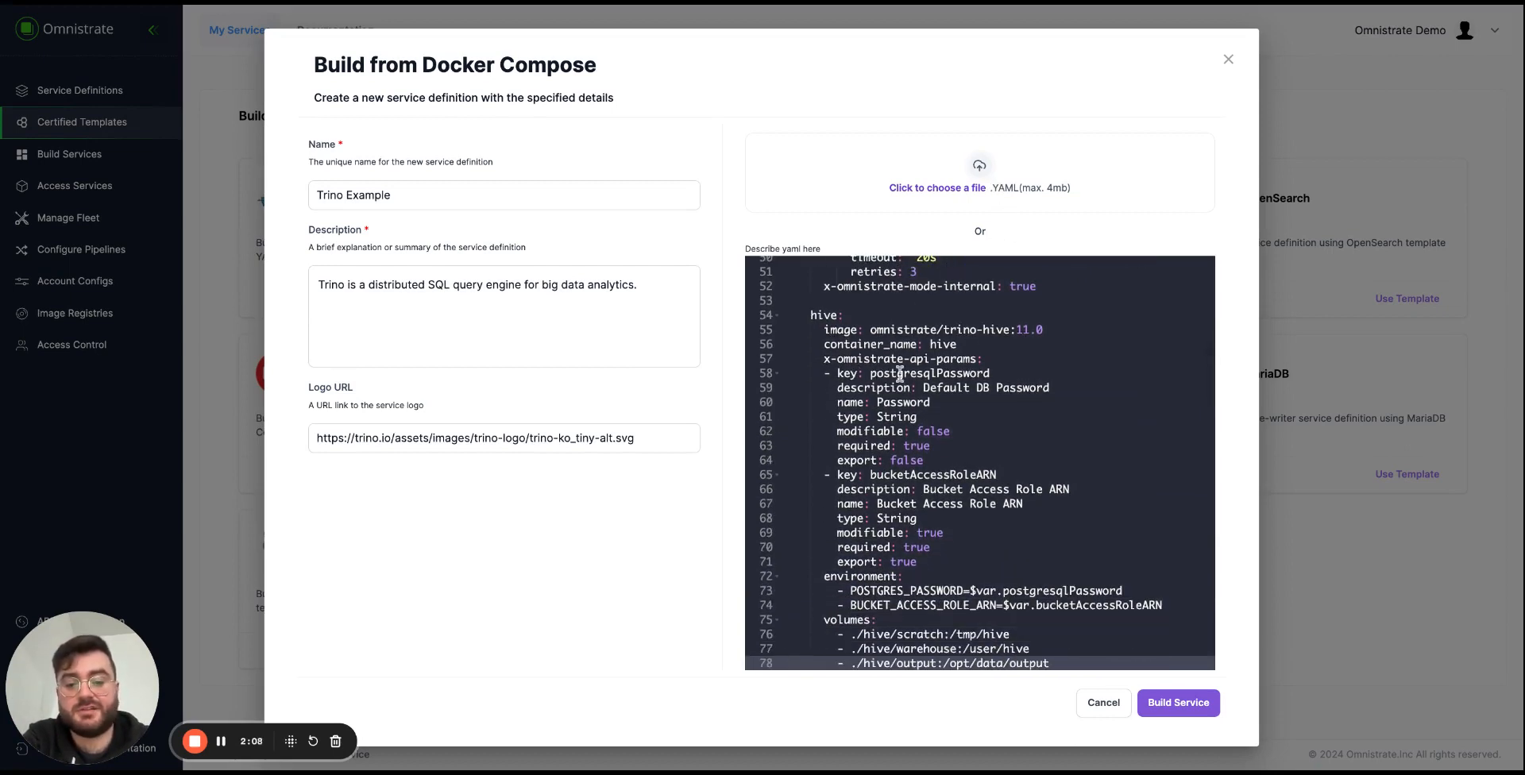
Examine the hive service's bucketAccessRoleARN parameter and where it is used, plus the service's ports and network aliases.
click(938, 461)
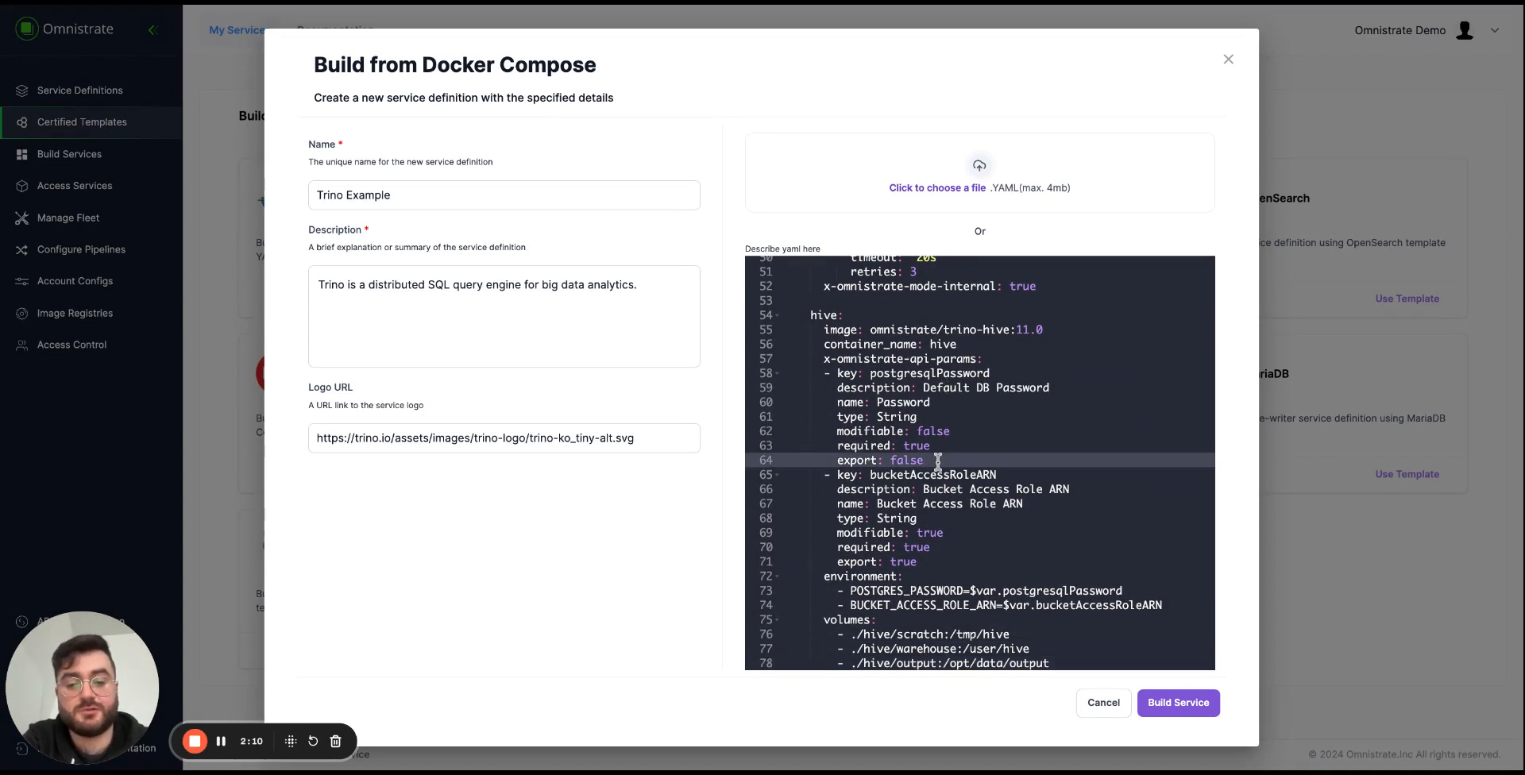
key(Down)
key(Down)
key(Up)
key(Up)
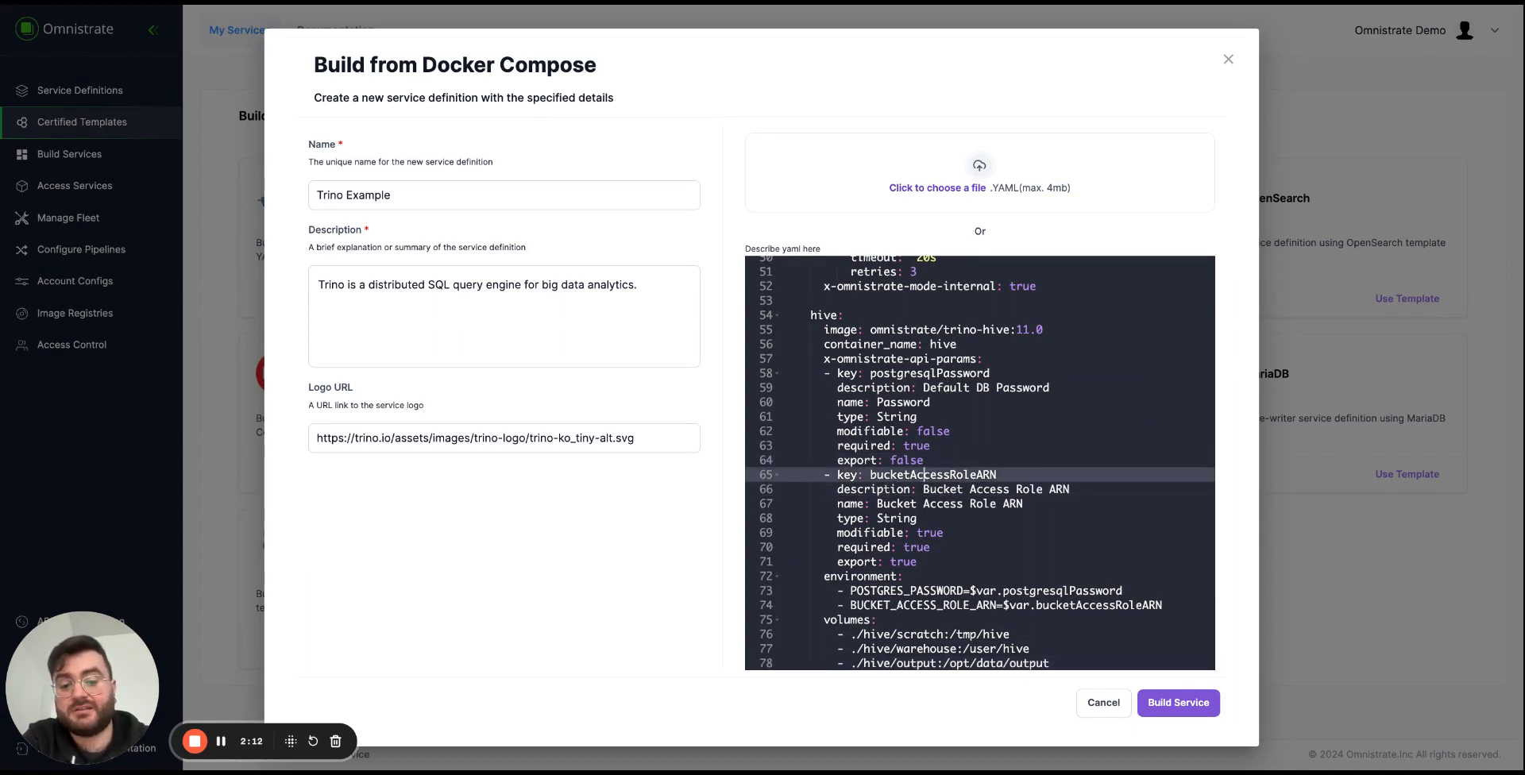
key(Down)
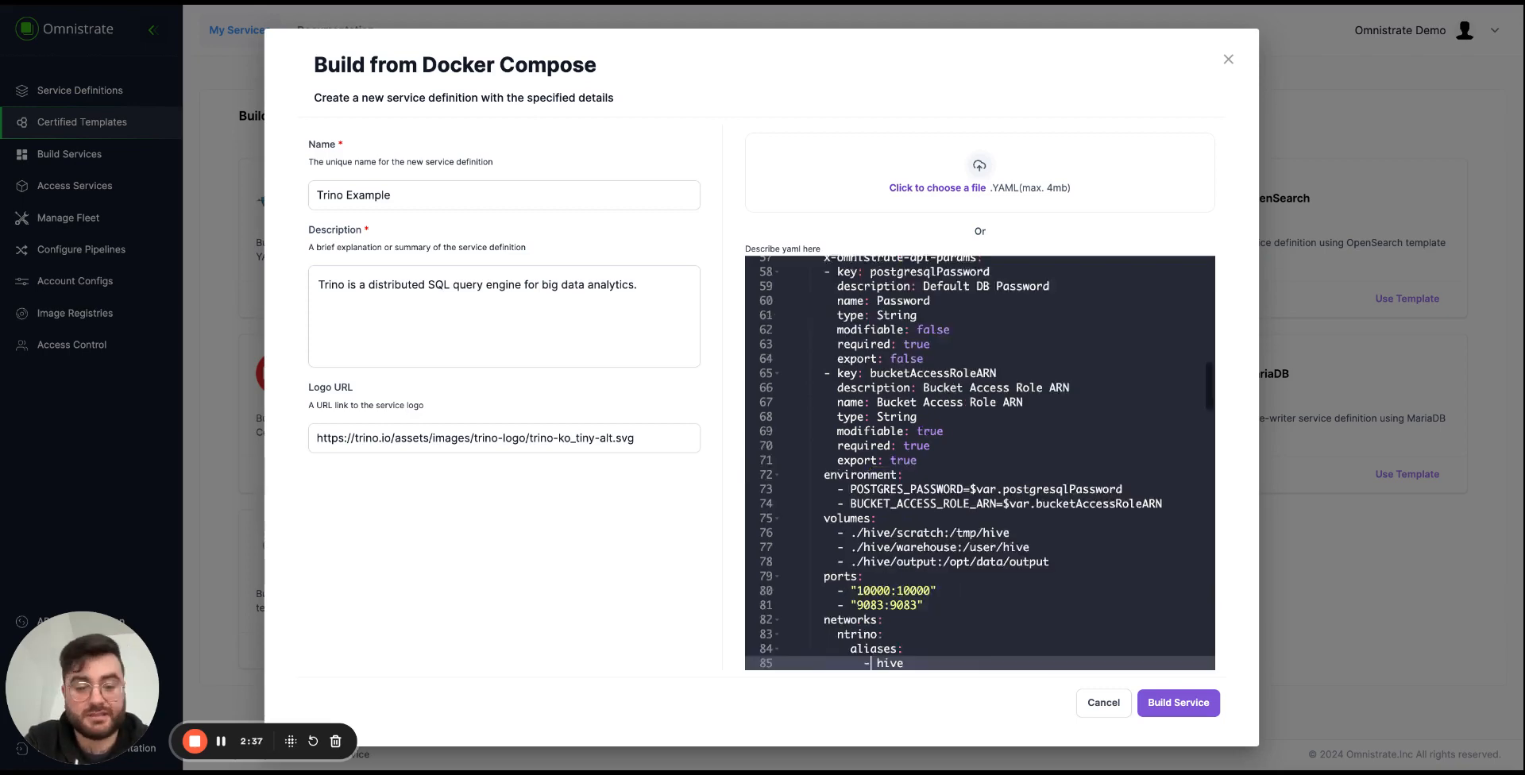
key(Down)
key(Down)
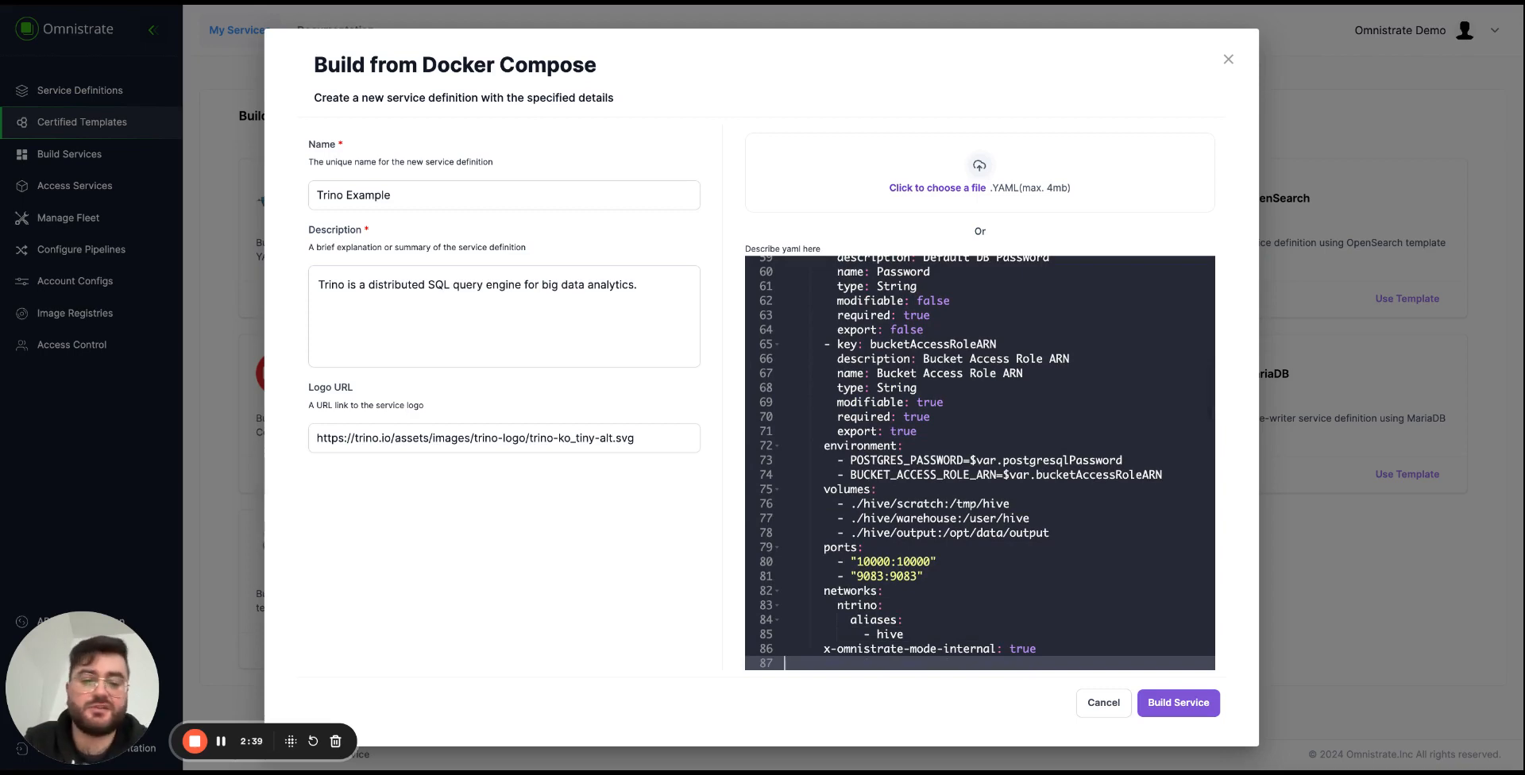
key(Down)
key(Down)
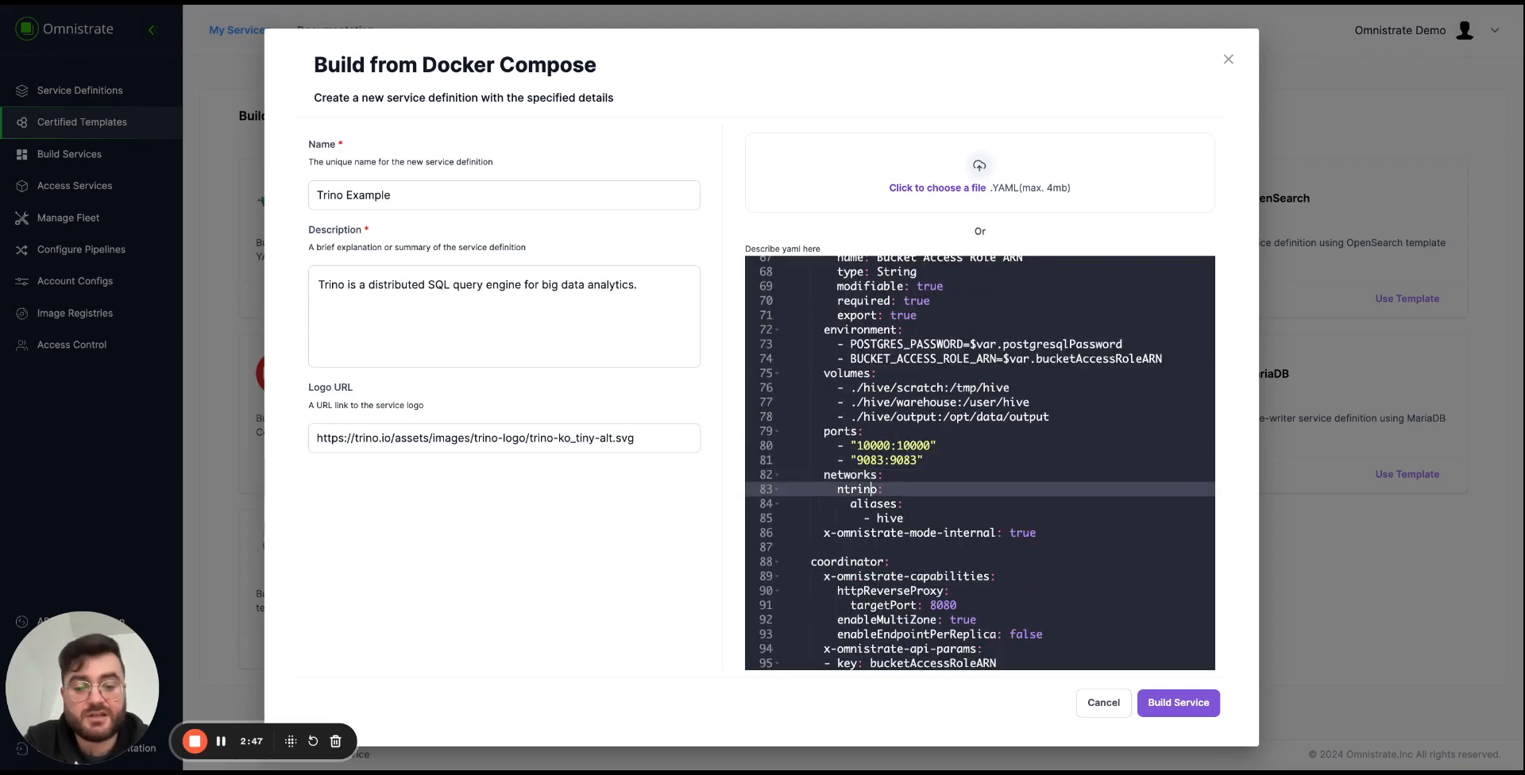
Read through the coordinator service's capabilities, API parameters, image, ports and environment settings.
key(Down)
key(Down)
key(Down)
key(Down)
key(Down)
key(Down)
key(Down)
key(Down)
key(Down)
key(Down)
key(Down)
key(Down)
key(Down)
key(Down)
key(Down)
key(Down)
key(Down)
key(Down)
key(Down)
key(Down)
key(Down)
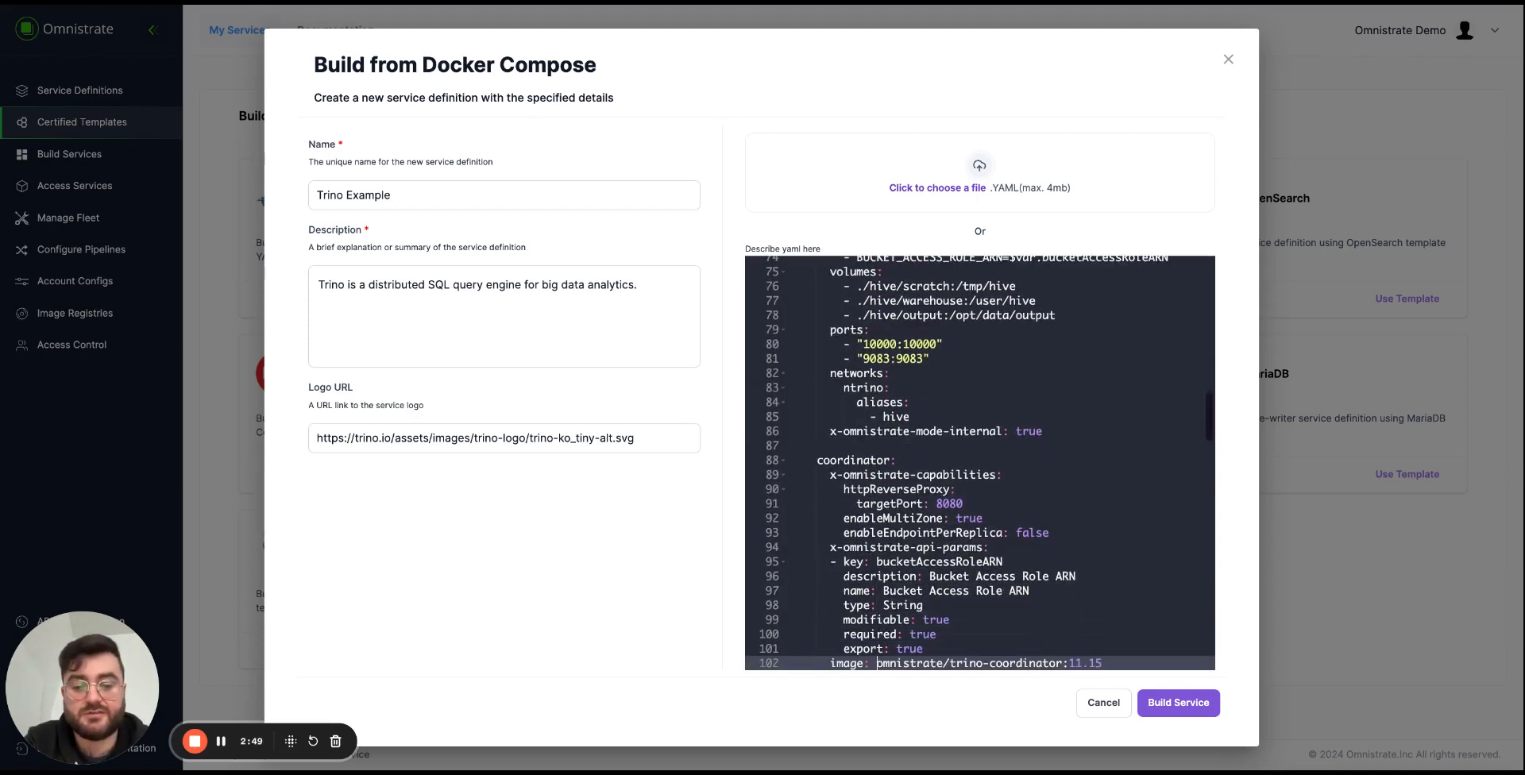
key(Down)
key(Down)
key(Down)
key(Down)
key(Down)
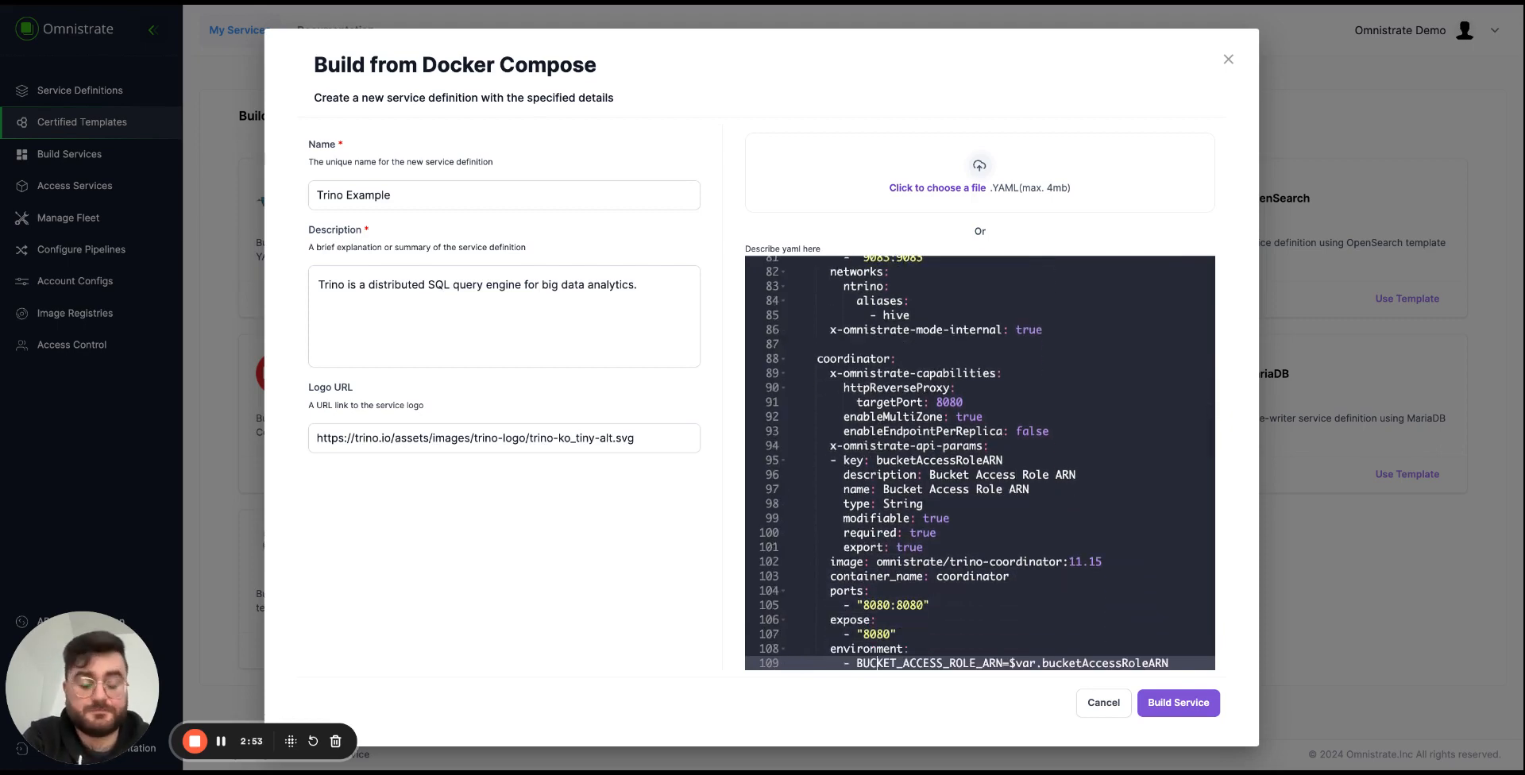
Return to the coordinator service's x-omnistrate-api-params block and examine its bucketAccessRoleARN parameter.
key(Down)
key(Up)
key(Up)
key(Up)
key(Up)
key(Up)
key(Up)
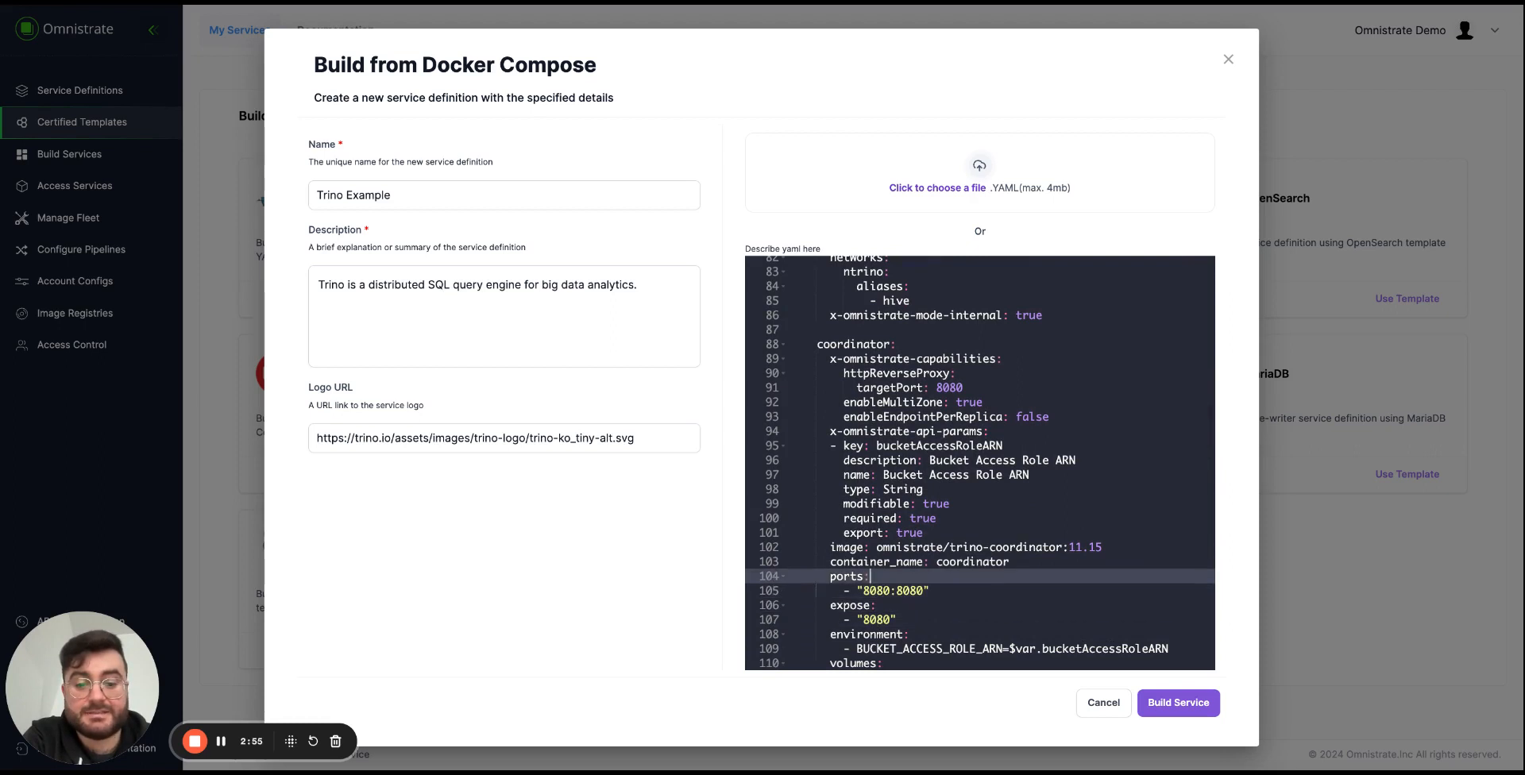
key(Up)
key(Up)
key(Up)
key(Up)
key(Up)
key(Up)
key(Up)
key(Up)
key(Up)
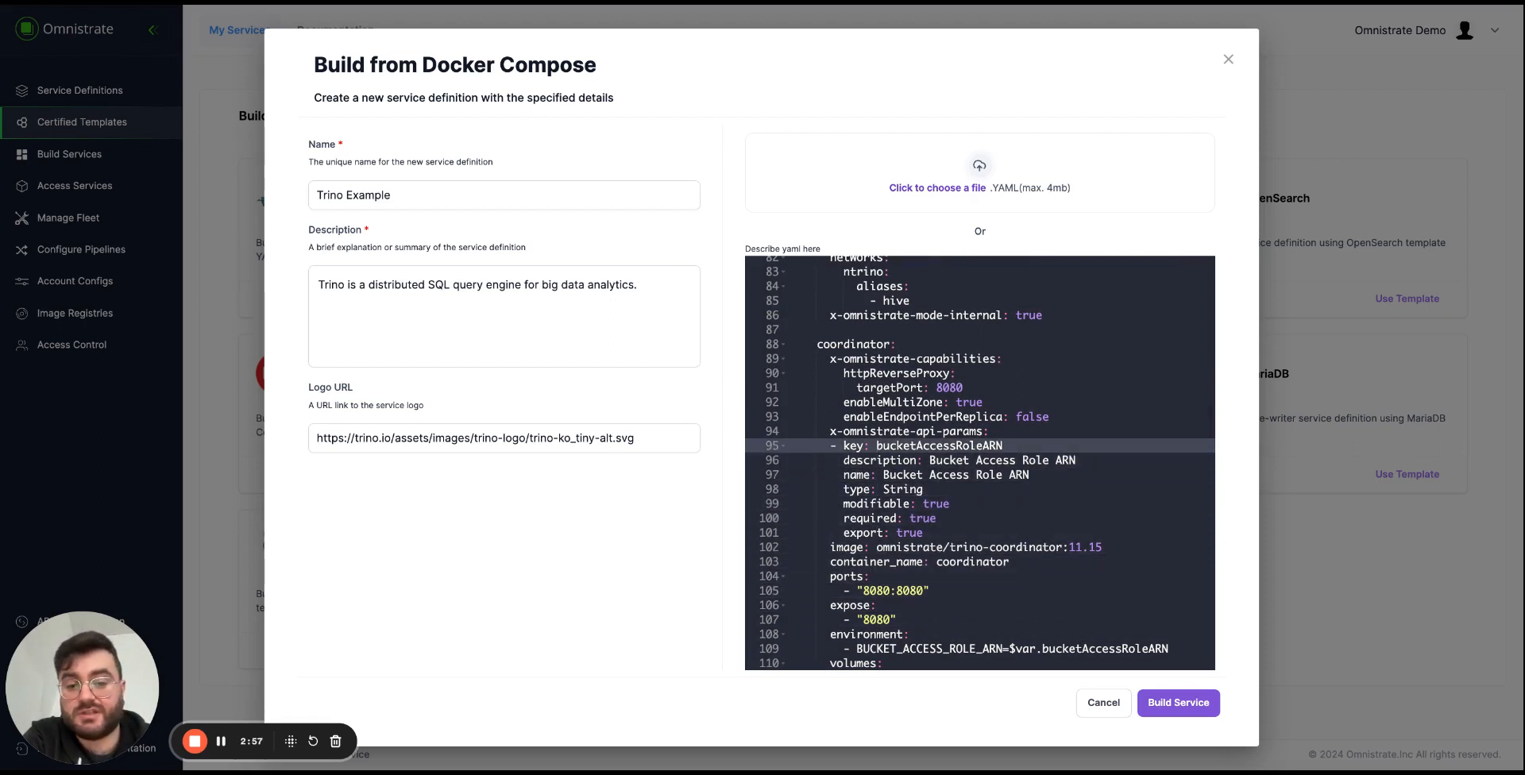
click(831, 433)
key(shift+End)
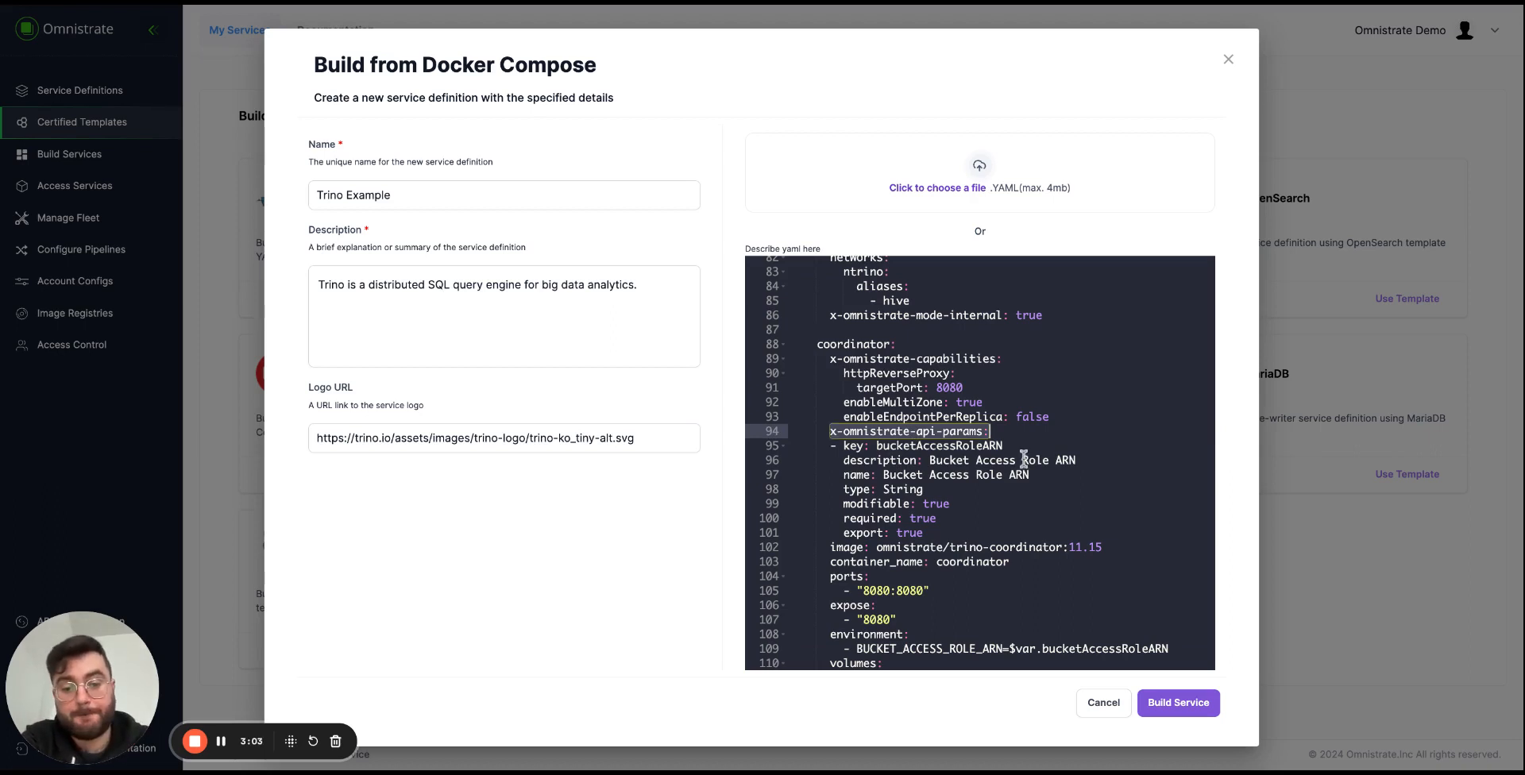
click(987, 521)
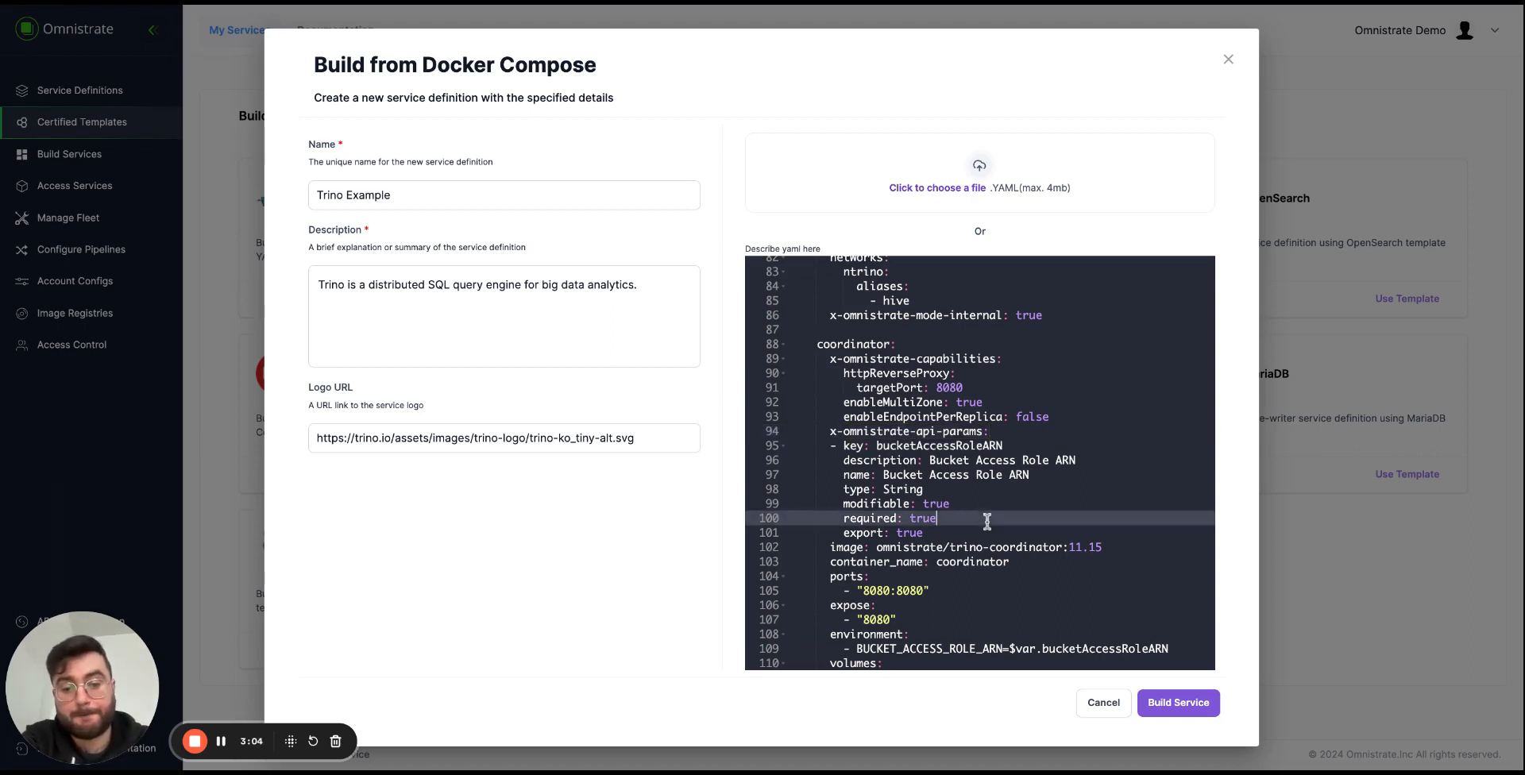
Examine the coordinator service's x-omnistrate-capabilities block, covering the reverse proxy, multi-zone and endpoint-per-replica settings.
click(828, 359)
key(shift+Right)
key(shift+Right)
key(shift+Right)
key(shift+Right)
key(shift+Right)
key(shift+Right)
key(shift+Right)
key(shift+Right)
key(shift+Right)
key(shift+Right)
key(shift+Right)
key(shift+Right)
key(shift+Right)
key(shift+Right)
key(shift+Right)
key(shift+Right)
key(shift+Right)
key(shift+Right)
key(shift+Right)
key(shift+Right)
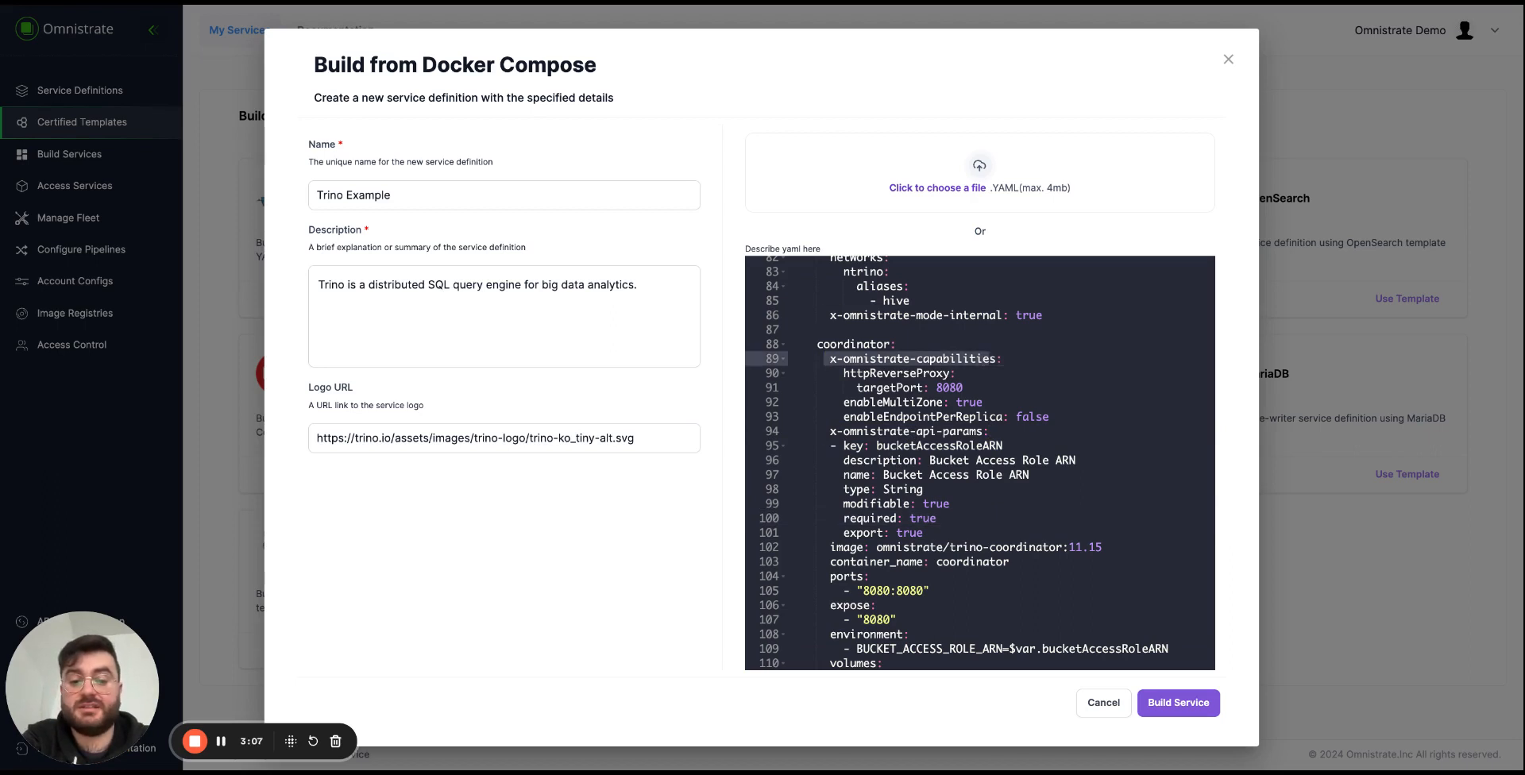
click(1010, 359)
click(1001, 402)
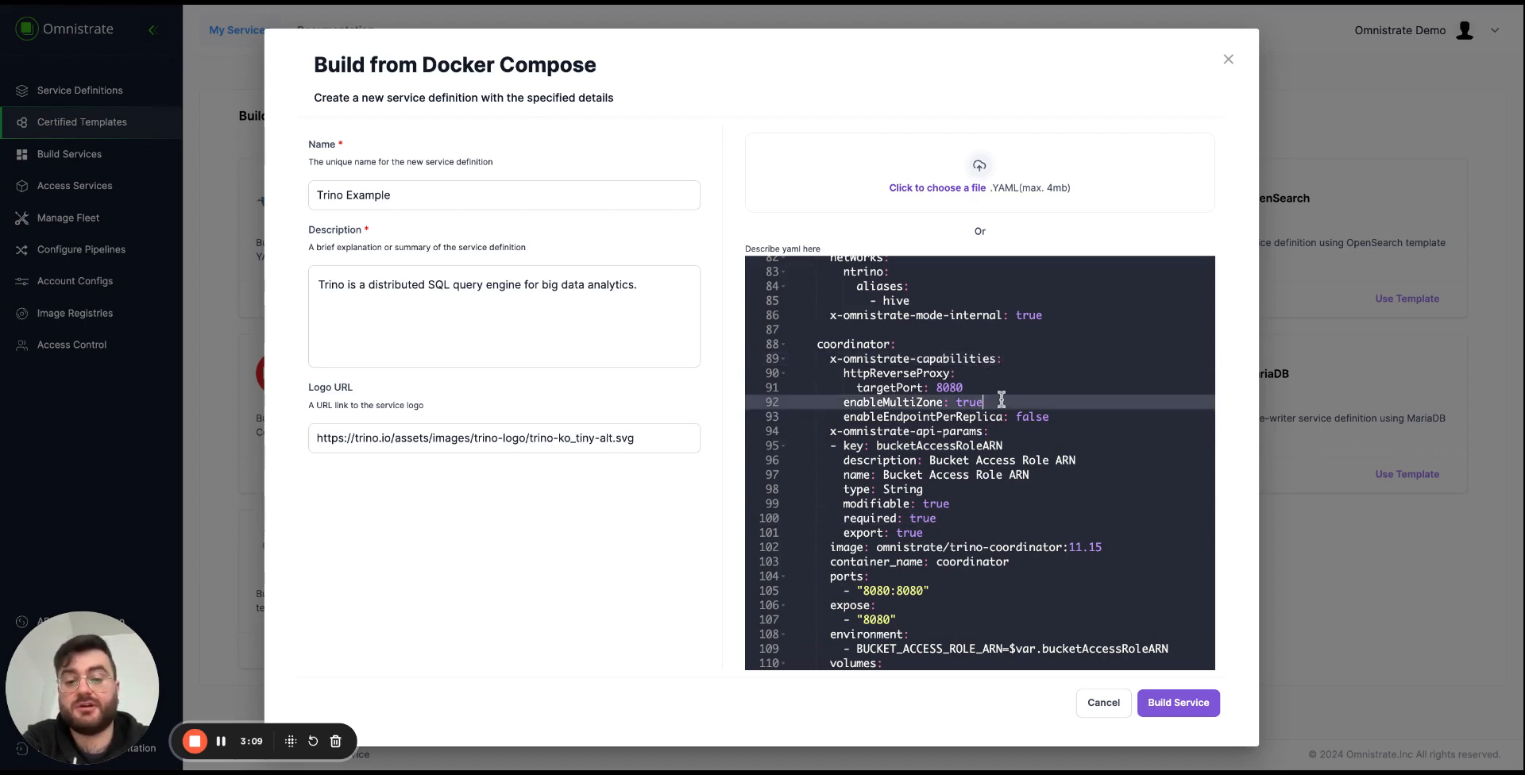
click(1078, 417)
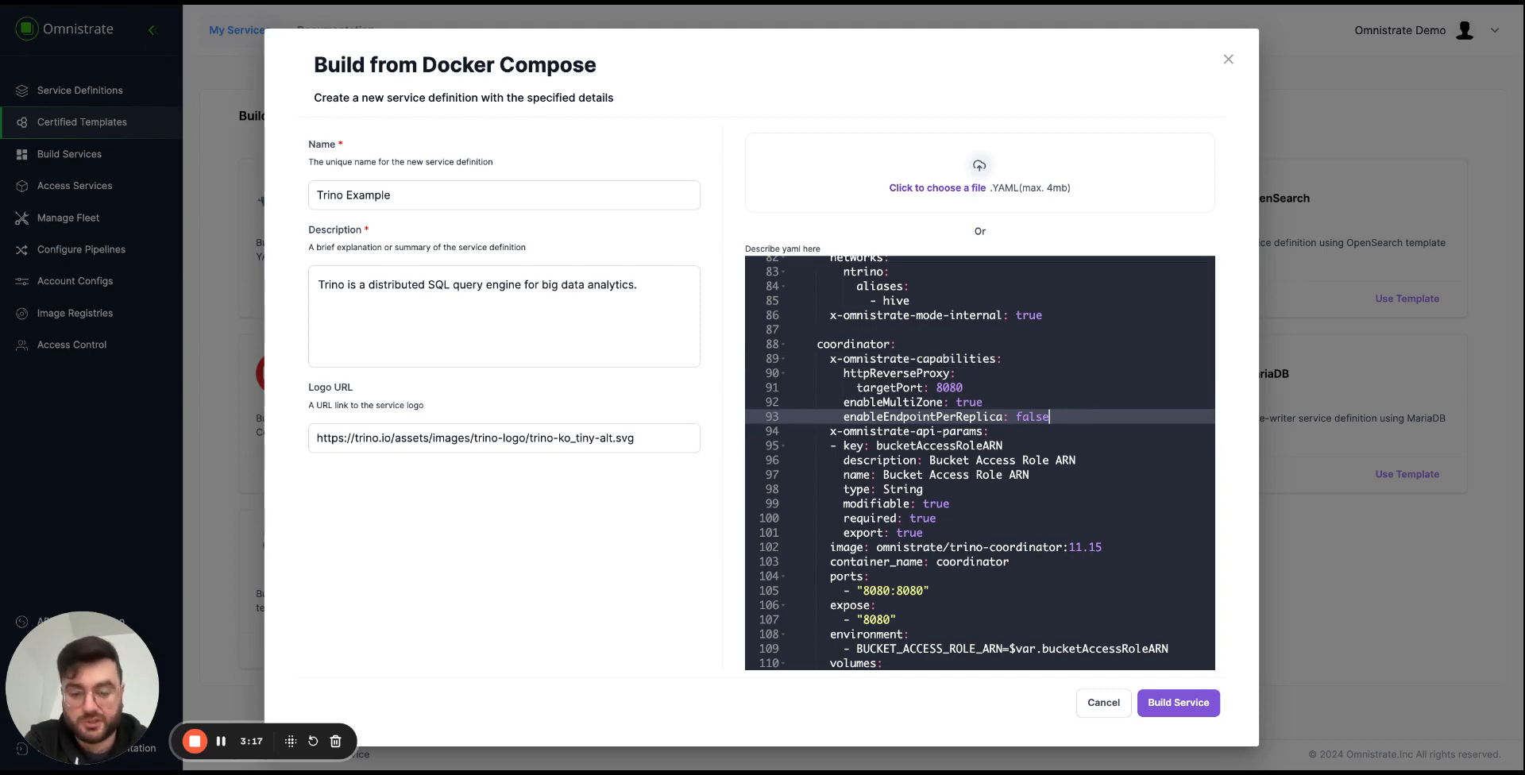
Read through the coordinator service's exposed ports, environment variable, volumes, network aliases and health check.
key(Down)
key(Down)
key(Down)
key(Down)
key(Down)
key(Down)
key(Down)
key(Down)
key(Down)
key(Down)
key(Down)
key(Down)
key(Down)
key(Down)
key(Down)
key(Down)
key(Down)
key(Down)
key(Down)
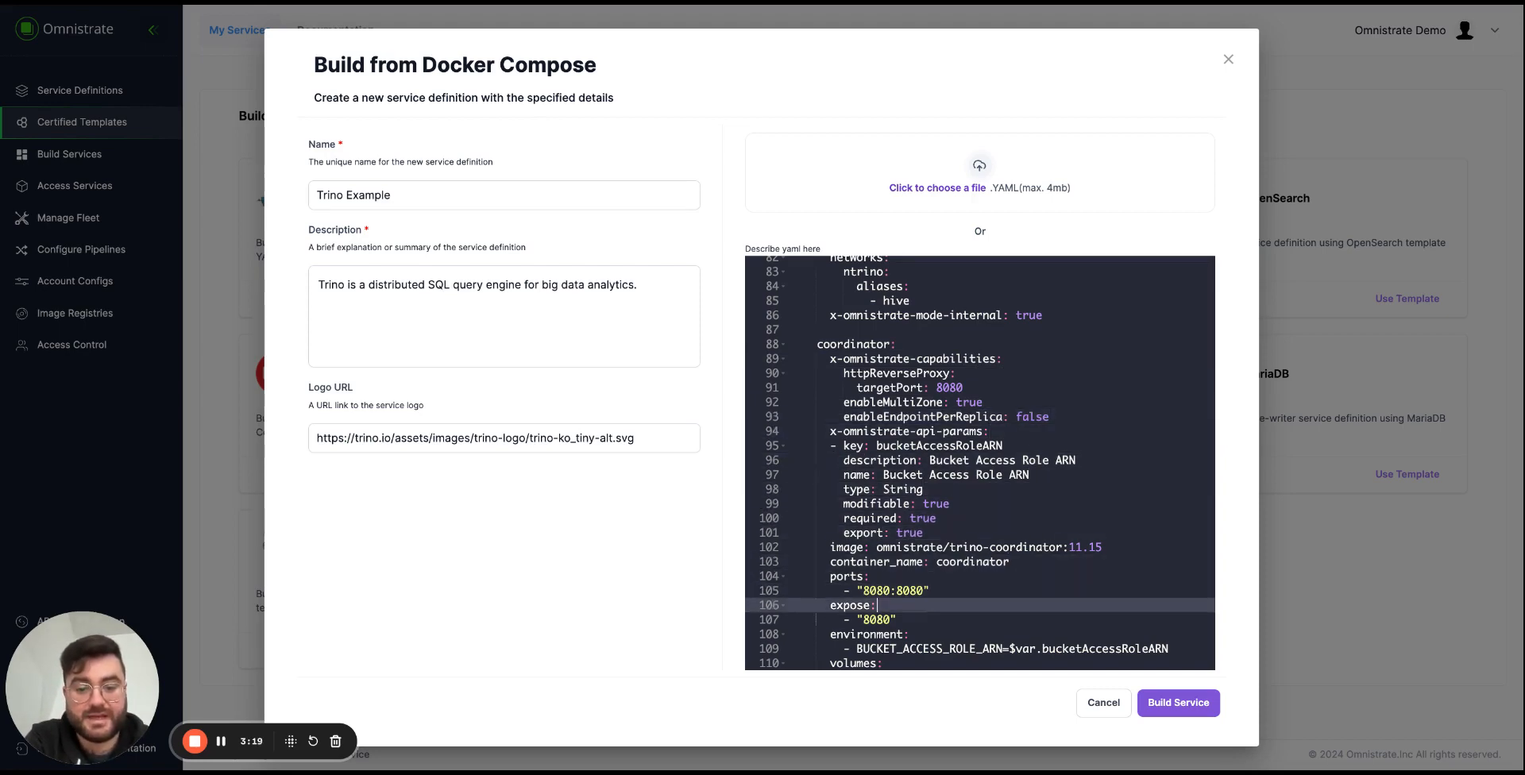
key(Down)
key(Down)
key(Down)
key(Up)
key(Up)
key(Up)
key(Up)
key(Up)
key(Up)
key(Up)
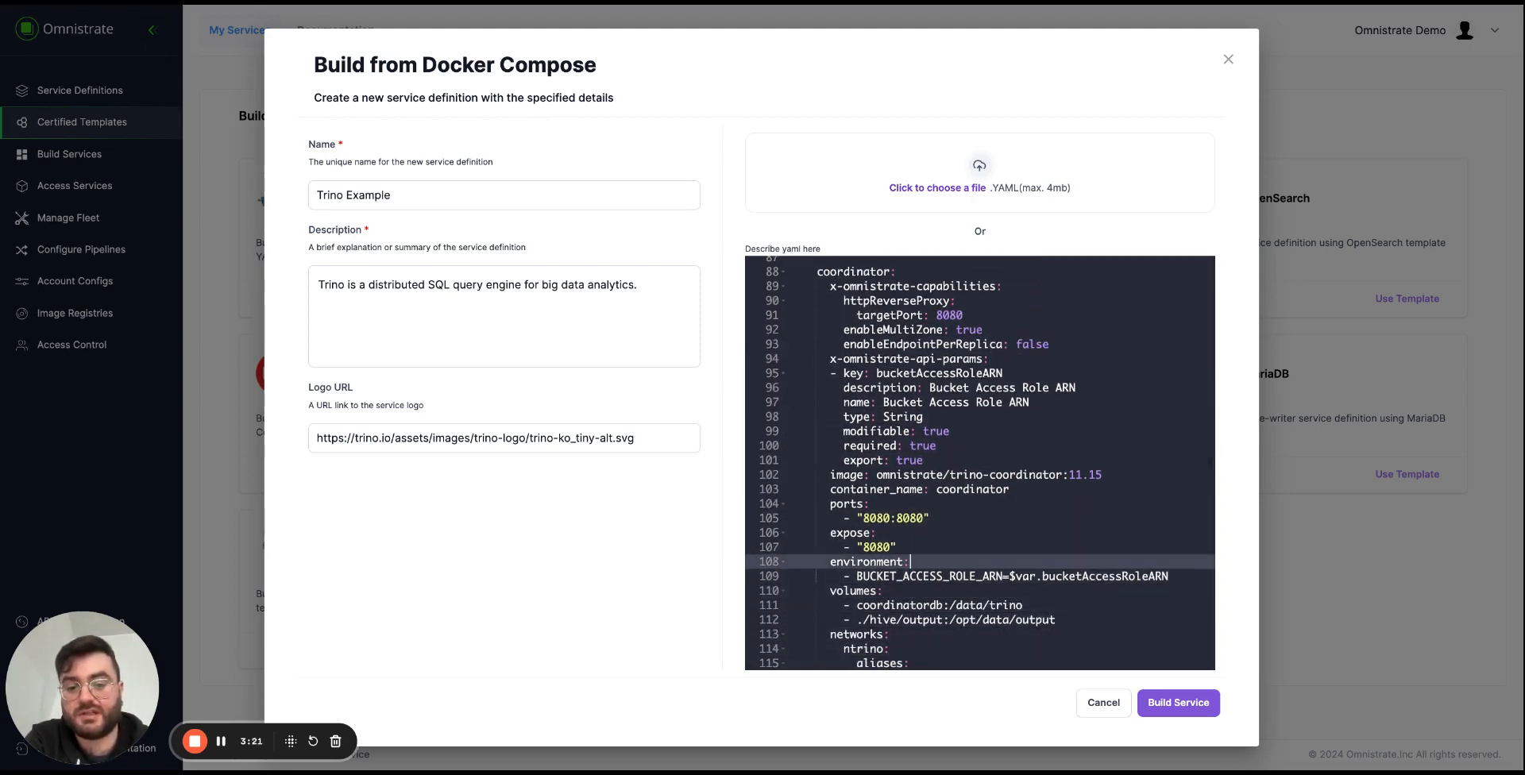
key(Down)
key(Down)
key(Down)
key(Down)
key(Down)
key(Down)
key(Down)
key(Down)
key(Down)
key(Down)
key(Down)
key(Down)
key(Down)
key(Down)
key(Down)
key(Down)
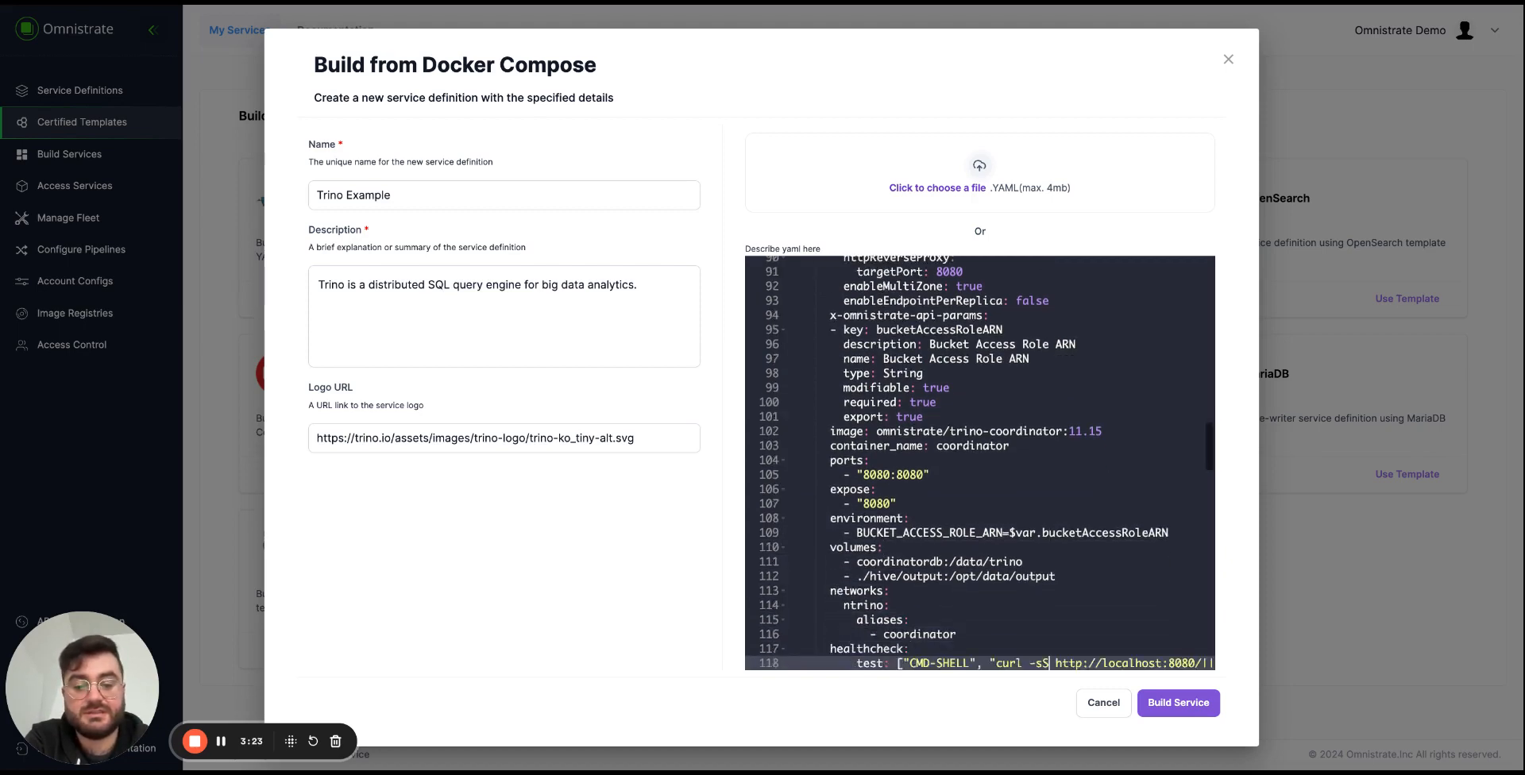
Read through the worker service's capabilities, bucketAccessRoleARN parameter, image, ports, environment and volumes.
key(Down)
key(Down)
key(Down)
key(Down)
key(Down)
key(Down)
key(Down)
key(Down)
key(Down)
key(Down)
key(Down)
key(Down)
key(Down)
key(Down)
key(Down)
key(Down)
key(Down)
key(Down)
key(Down)
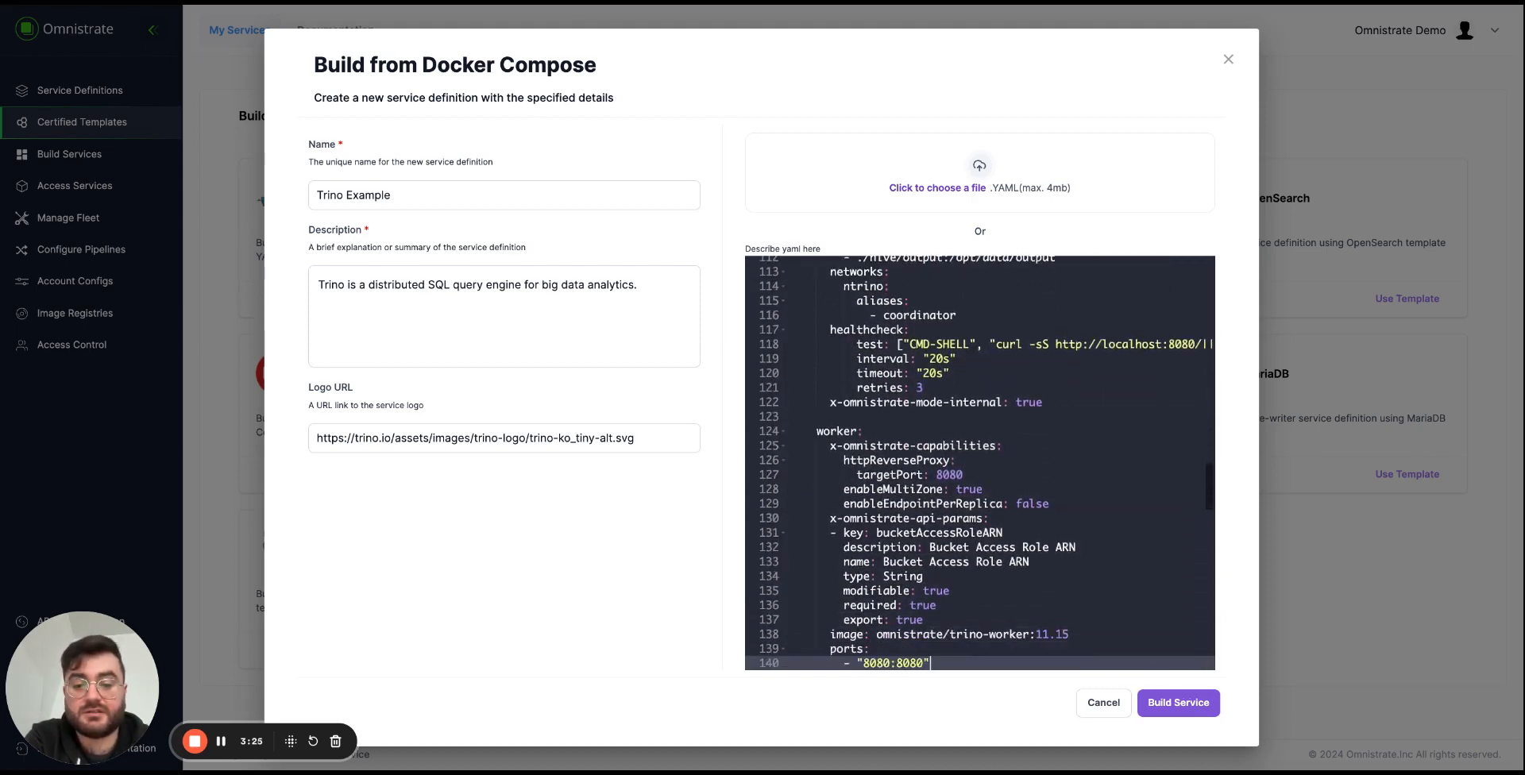
key(Down)
key(Down)
key(Down)
key(Down)
key(Down)
key(Down)
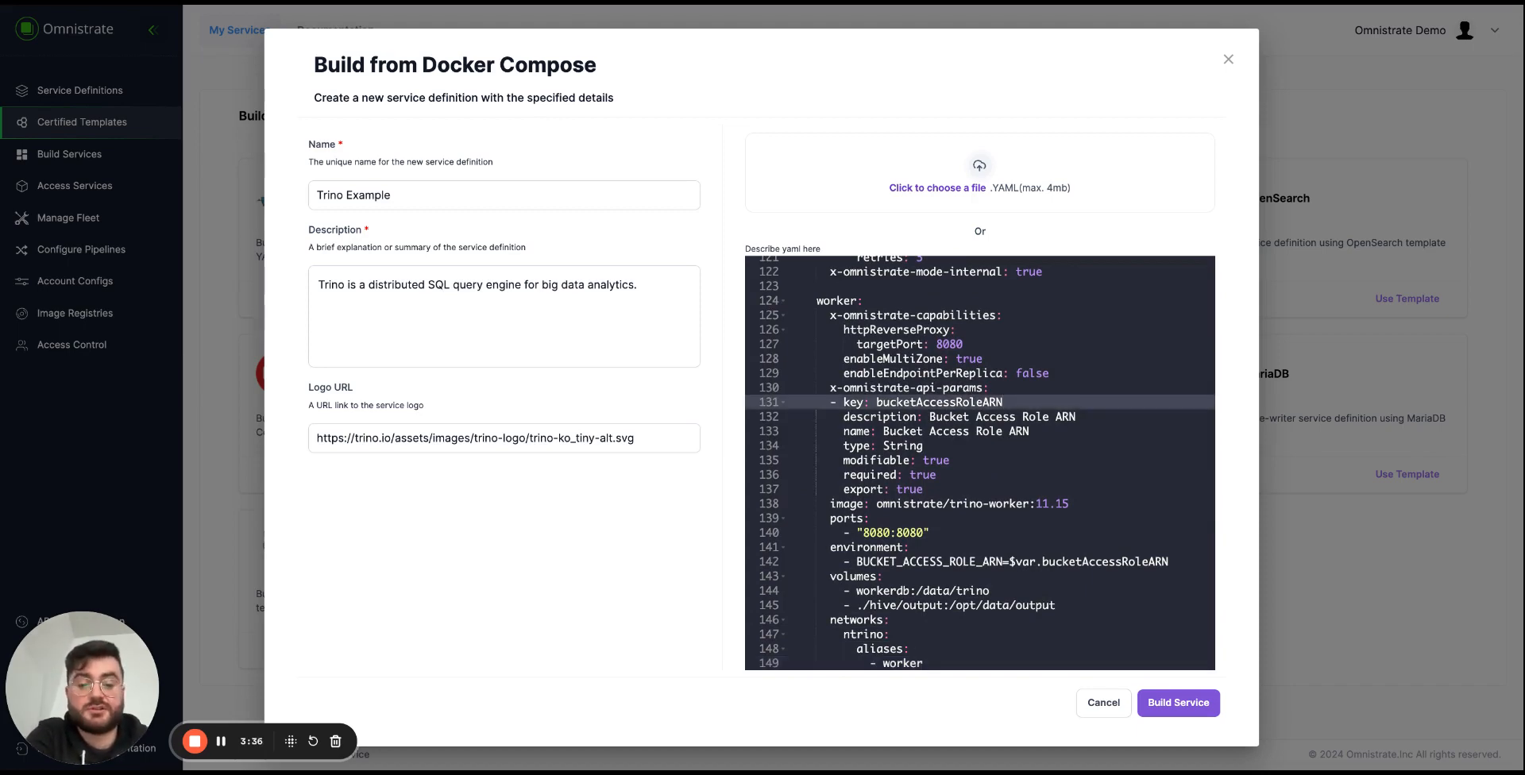
key(Down)
key(Down)
key(Down)
key(Down)
key(Down)
key(Down)
key(Down)
key(Down)
key(Down)
key(Down)
key(Down)
key(Down)
key(Down)
key(Down)
key(Down)
key(Down)
key(Down)
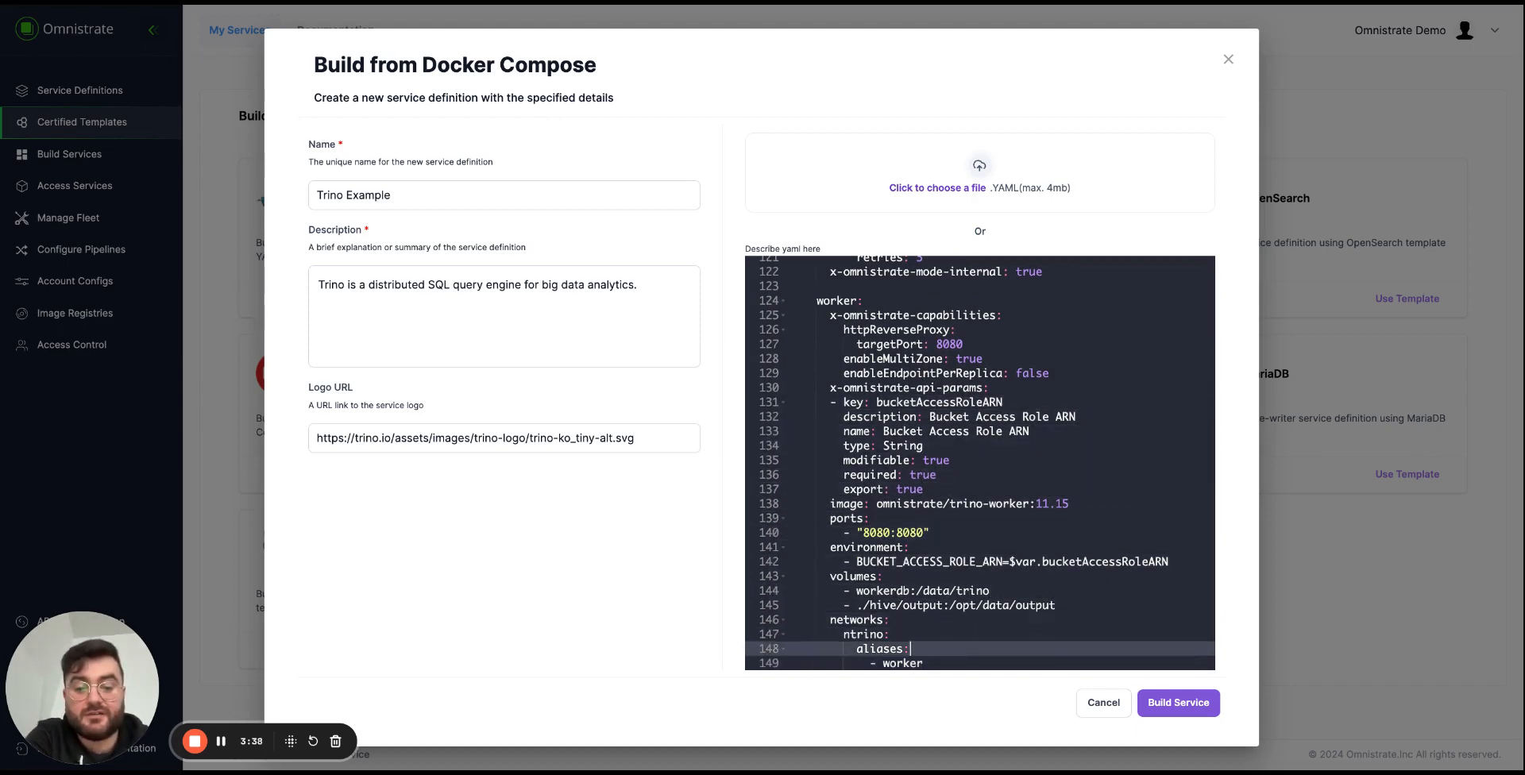
Read through the superset service's capabilities, image, environment variables, volume, ports and network aliases.
key(Down)
key(Down)
key(Down)
key(Down)
key(Down)
key(Down)
key(Down)
key(Down)
key(Down)
key(Down)
key(Down)
key(Down)
key(Down)
key(Down)
key(Down)
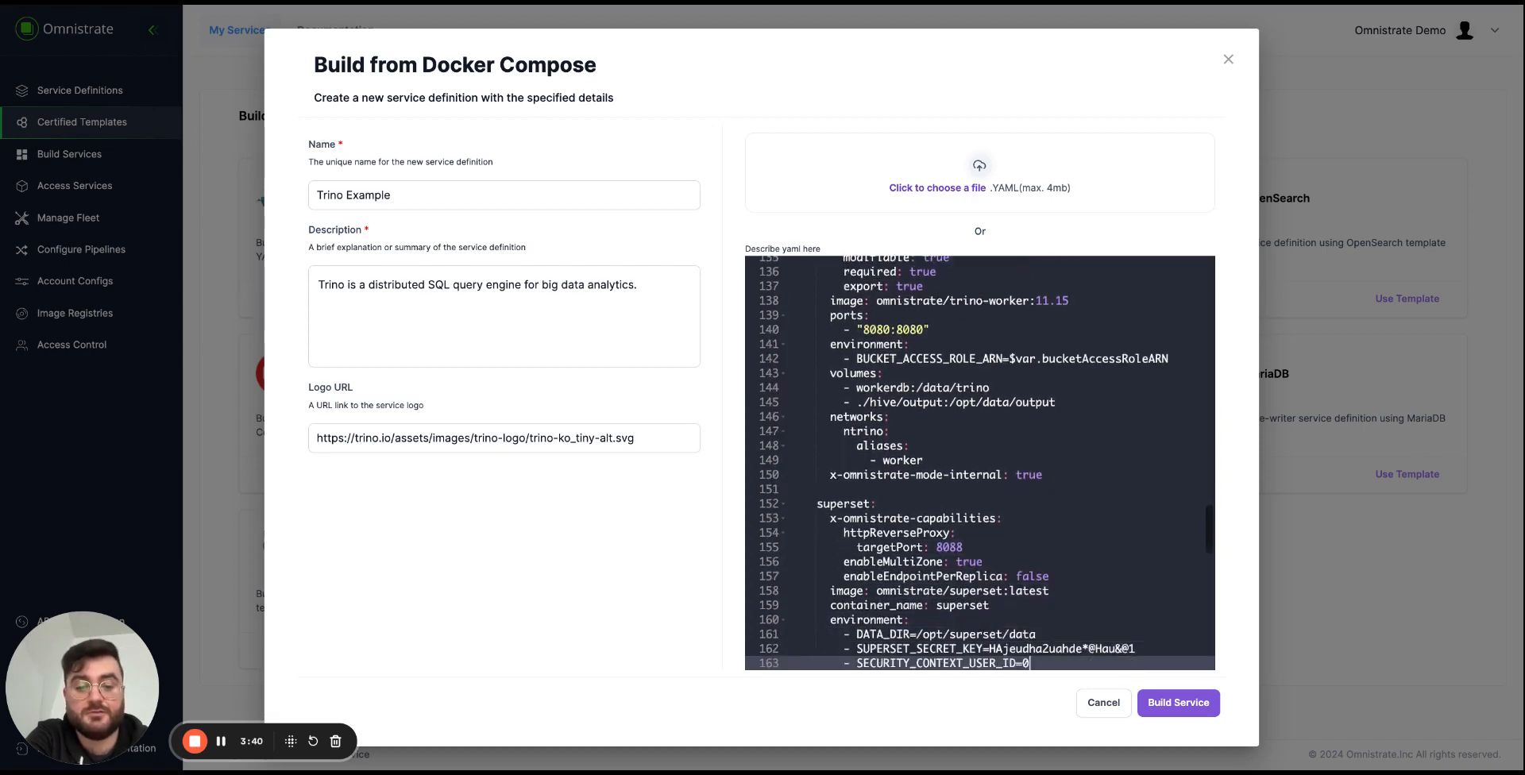
key(Down)
key(Down)
key(Down)
key(Down)
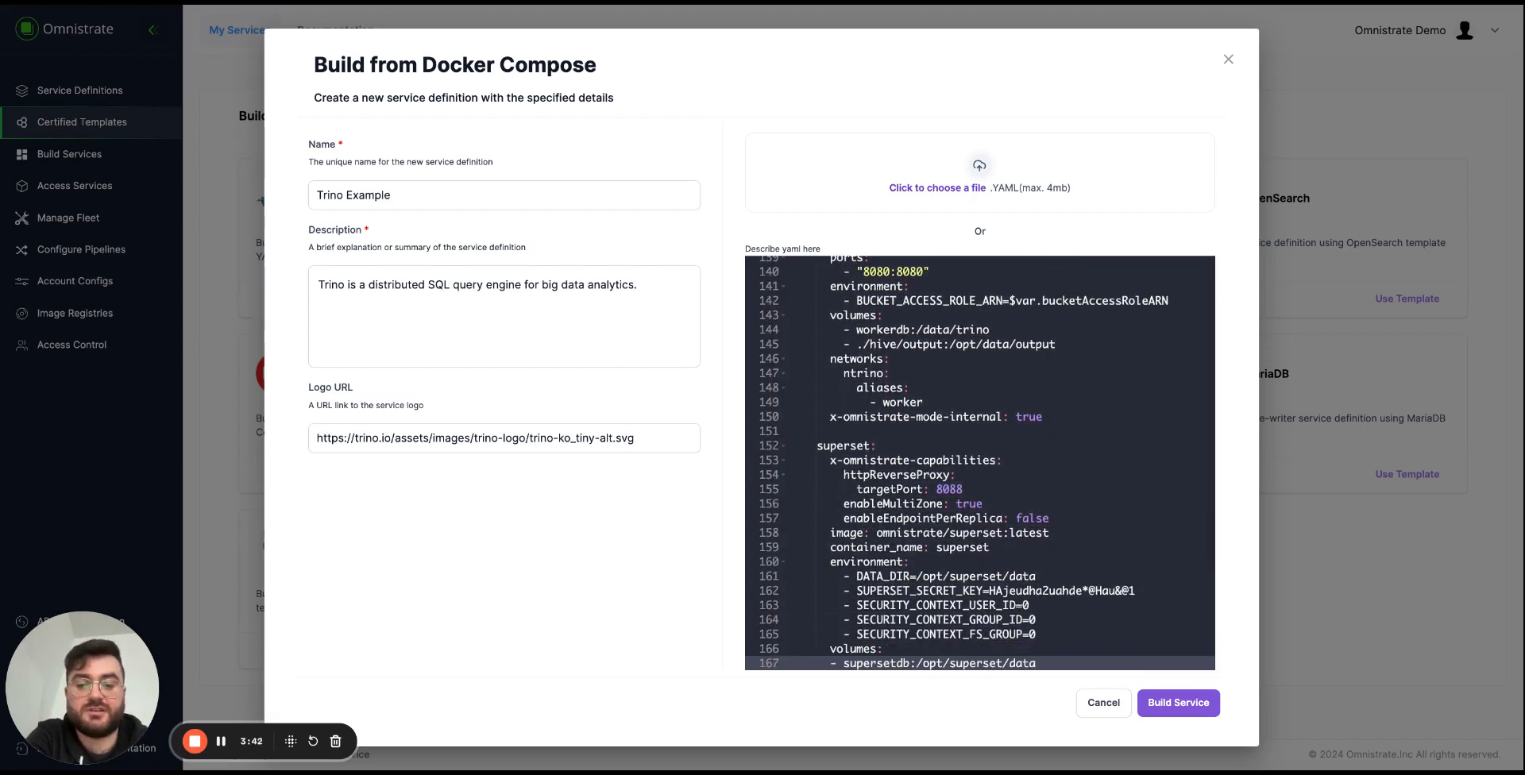
key(Down)
key(Down)
key(Down)
key(Down)
key(Down)
key(Down)
key(Down)
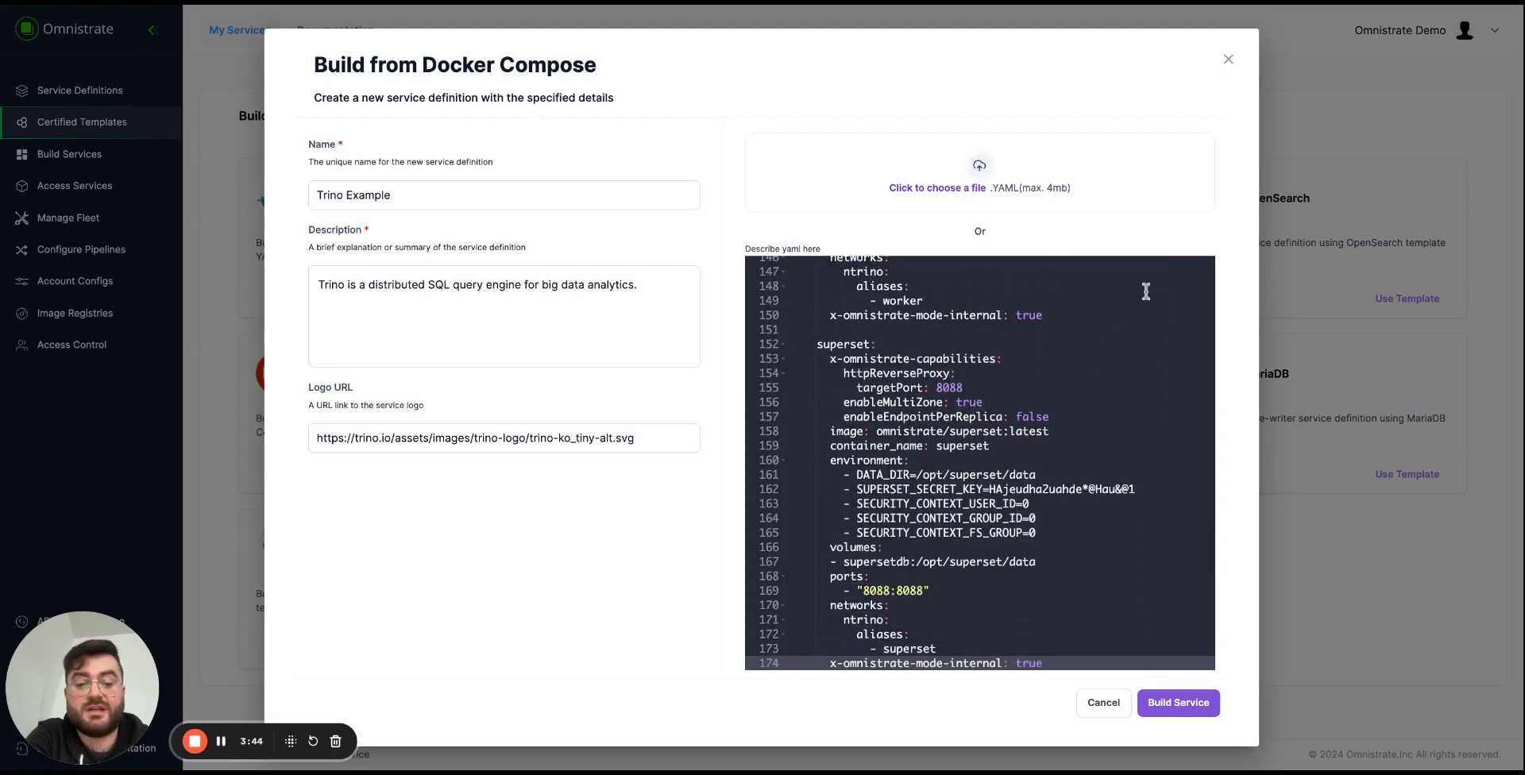
click(885, 375)
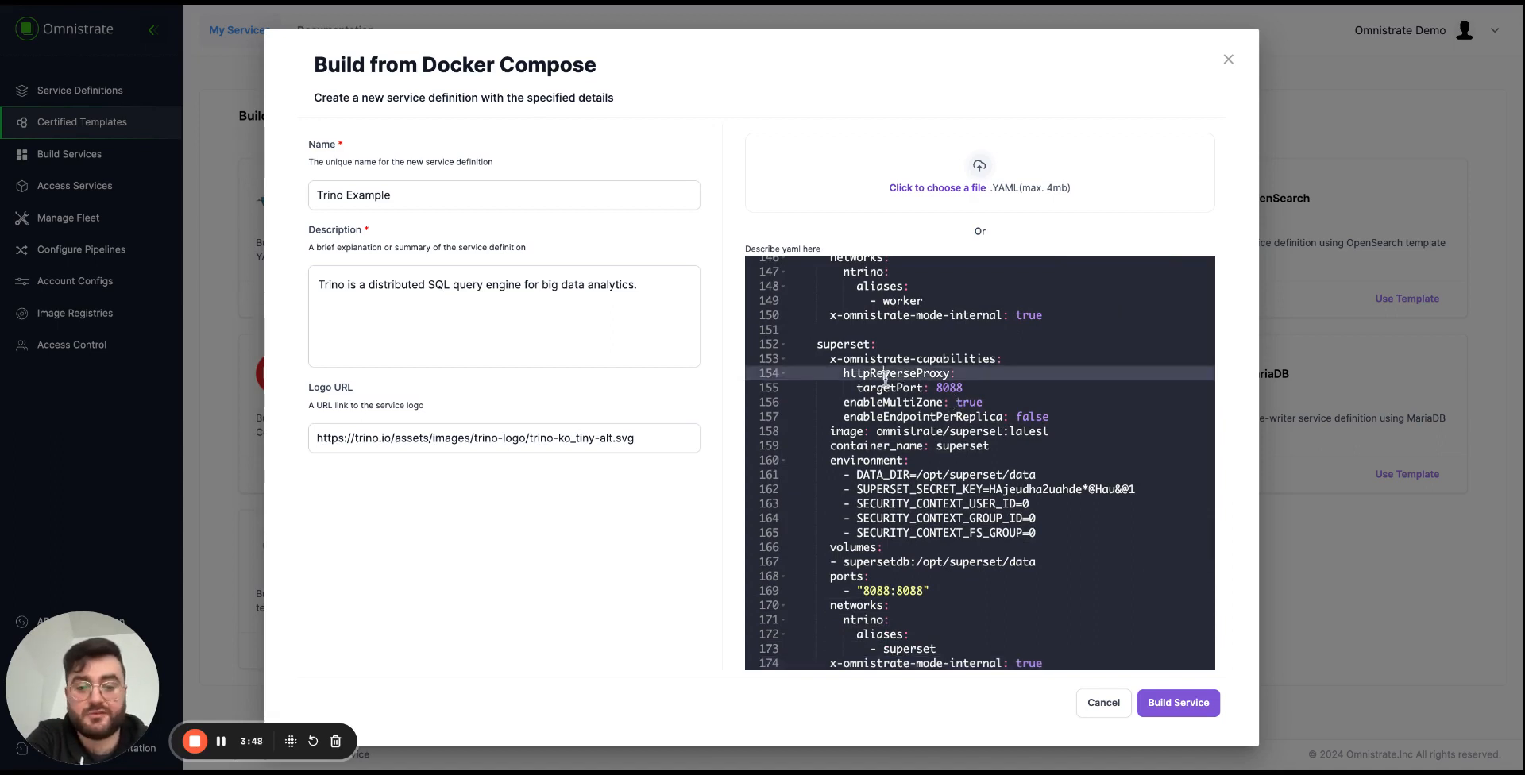
key(Down)
key(Down)
key(Down)
key(Down)
key(Down)
key(Down)
key(Down)
key(Down)
key(Down)
key(Down)
key(Down)
key(Down)
key(Down)
key(Down)
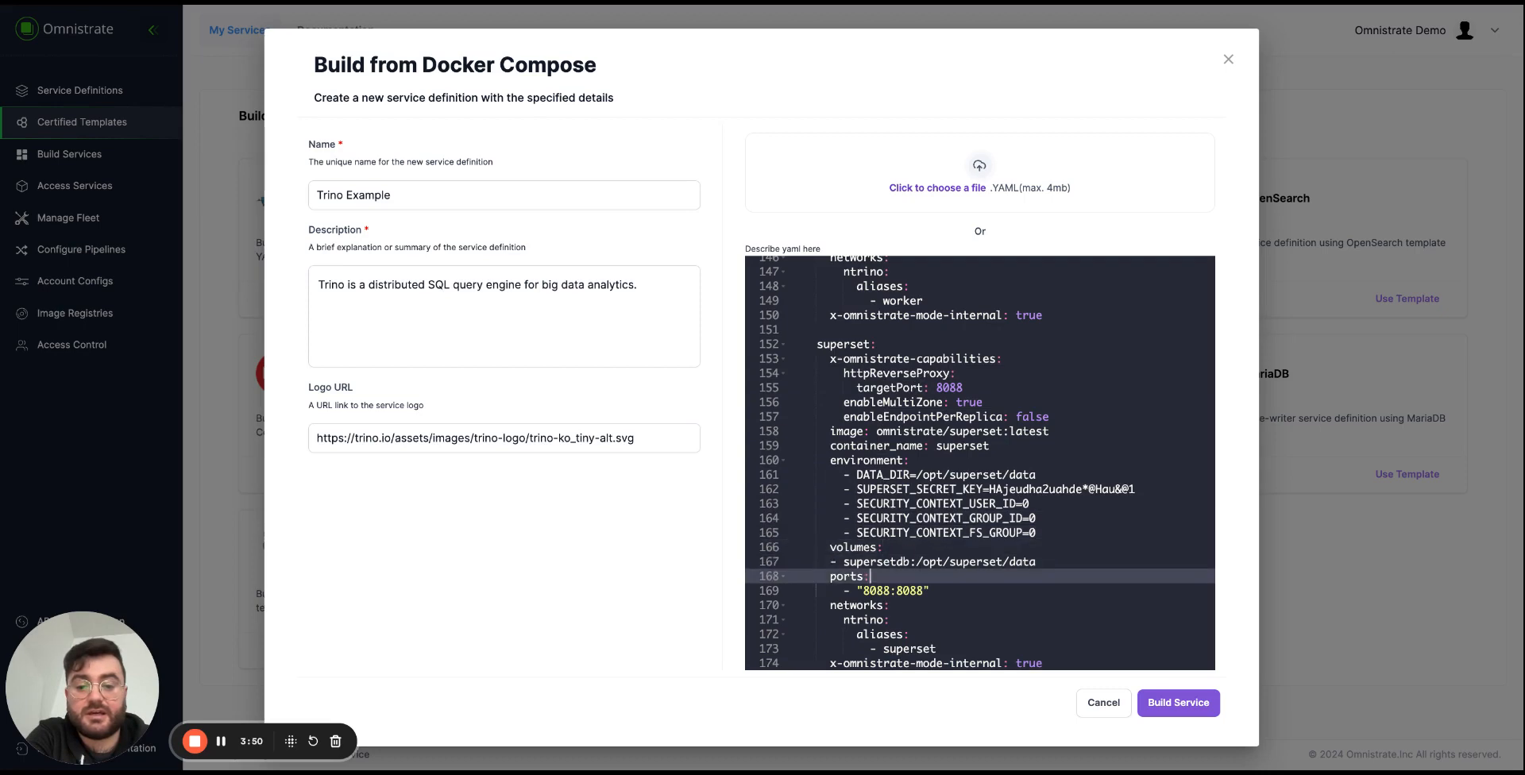
Delete the commented-out trino-proxy service block between the superset and Cluster services.
key(Down)
key(Down)
key(Down)
key(Down)
key(Down)
key(Down)
key(Down)
key(Down)
key(Down)
key(Down)
key(Down)
key(Down)
key(Down)
key(Down)
key(Down)
key(Down)
key(Down)
key(Down)
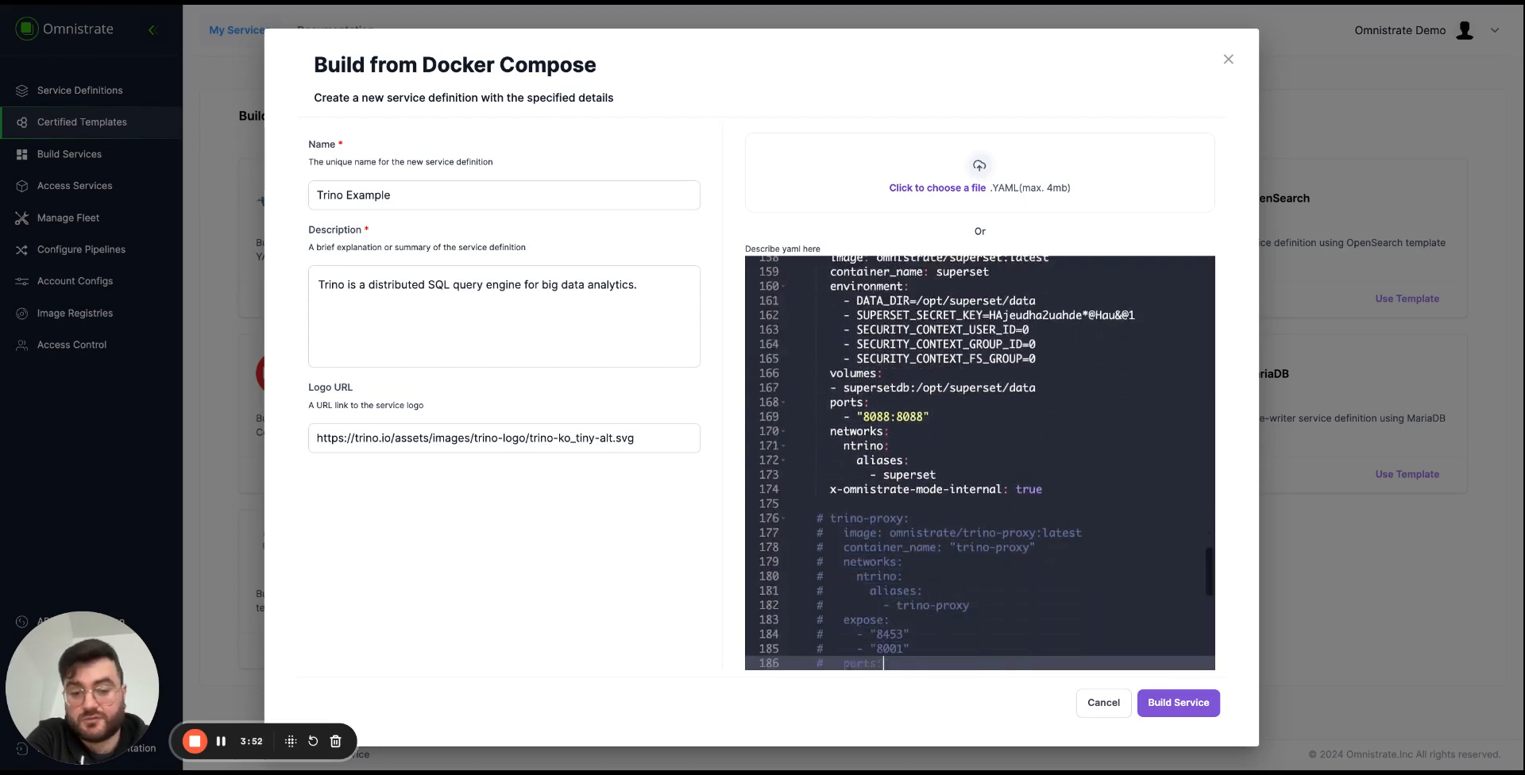
key(Down)
key(Down)
key(Down)
key(Down)
key(Down)
key(Down)
key(Down)
key(Down)
key(Down)
key(Down)
key(Down)
key(Down)
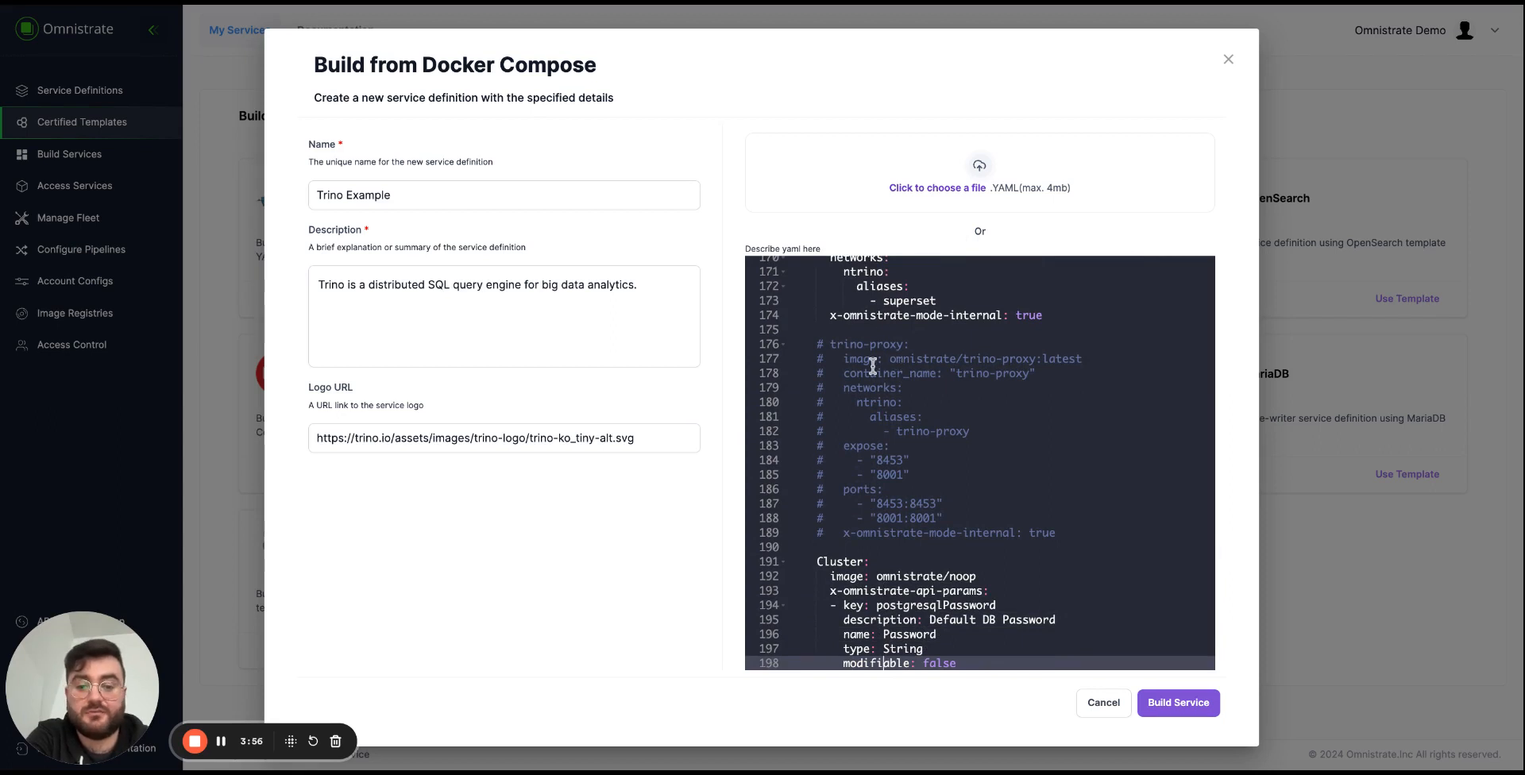
click(959, 470)
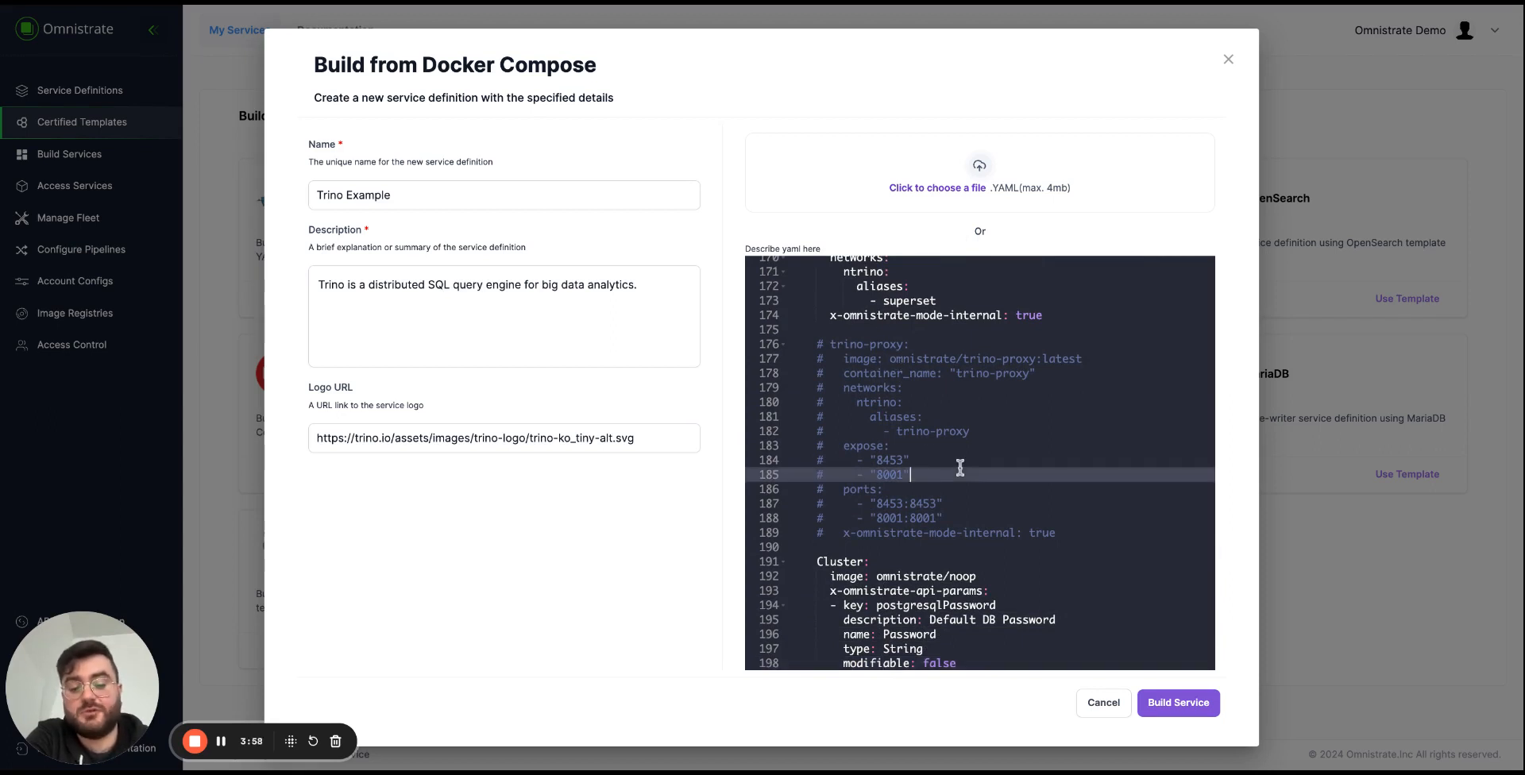
key(Down)
click(1110, 534)
key(shift+Up)
key(shift+Up)
key(shift+Up)
key(shift+Up)
key(shift+Up)
key(shift+Up)
key(shift+Up)
key(shift+Up)
key(shift+Up)
key(shift+Up)
key(shift+Up)
key(shift+Up)
key(shift+Up)
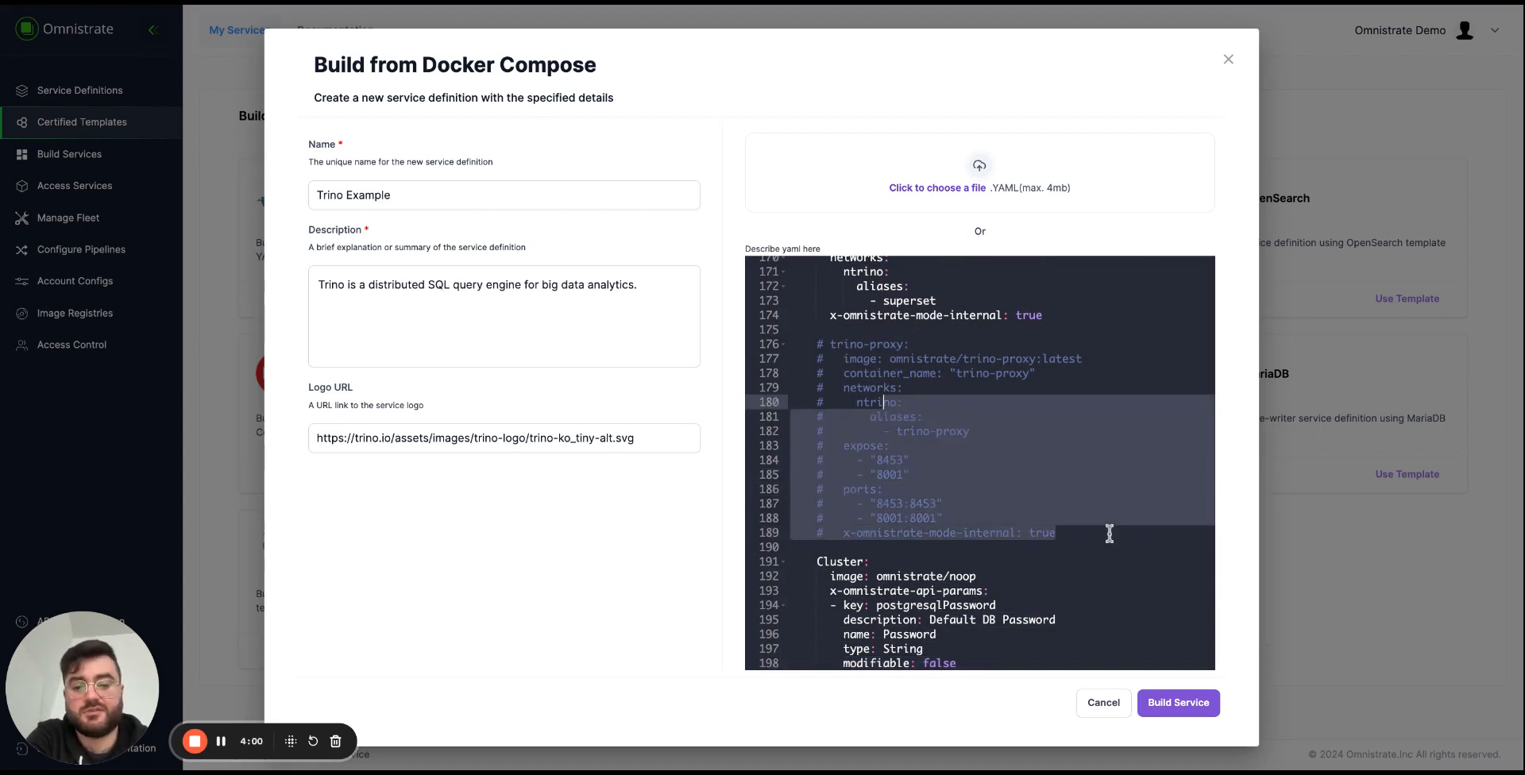
key(shift+Left)
key(shift+Left)
key(shift+Left)
key(shift+Left)
key(shift+Left)
key(shift+Left)
key(shift+Left)
key(shift+Left)
key(shift+Left)
key(shift+Left)
key(shift+Left)
key(shift+Left)
key(shift+Left)
key(shift+Left)
key(shift+Left)
key(shift+Left)
key(shift+Left)
key(BackSpace)
key(BackSpace)
key(BackSpace)
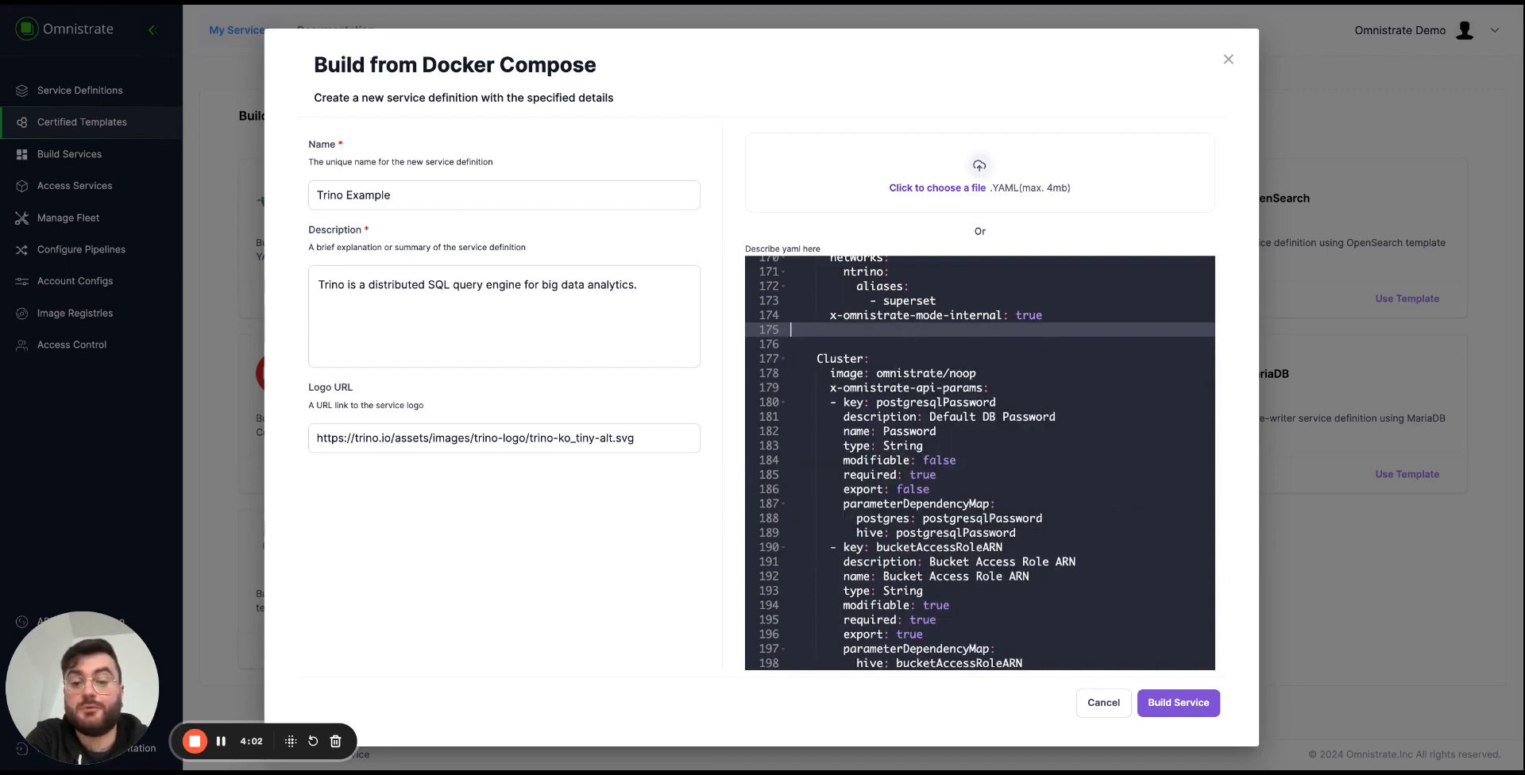
Examine the Cluster service's image and its postgresqlPassword API parameter with the parameterDependencyMap to postgres and hive.
click(951, 359)
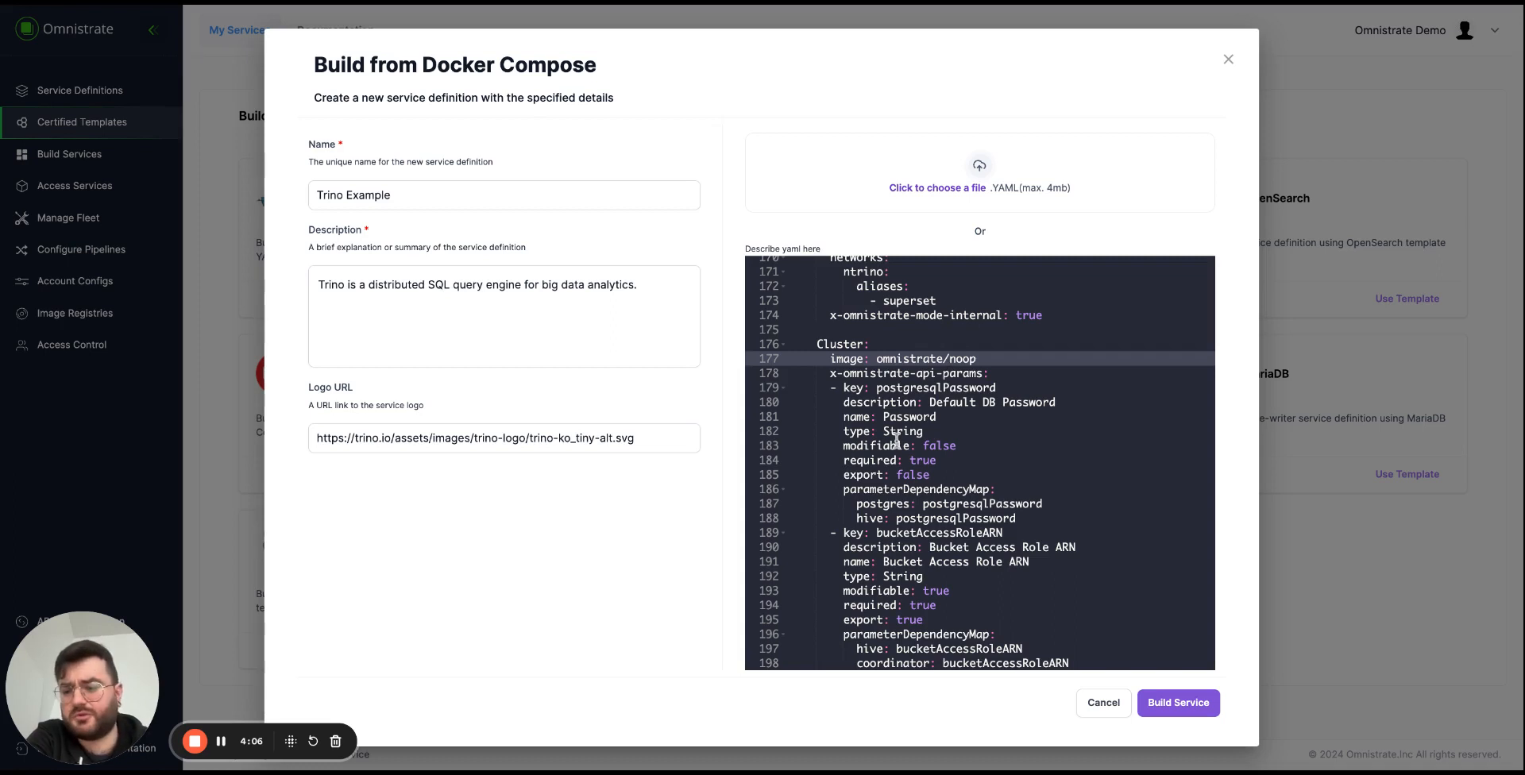
click(888, 332)
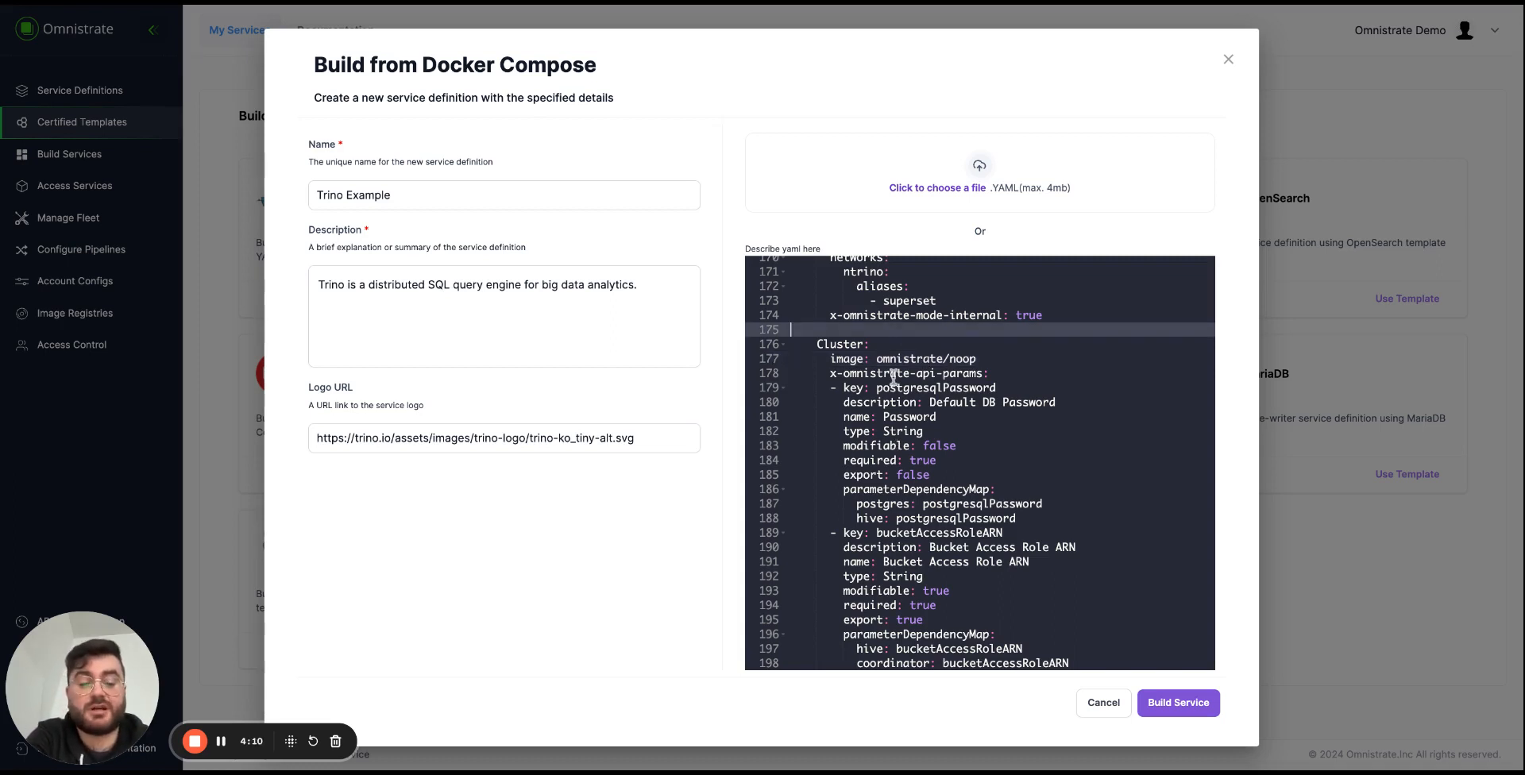
key(Down)
key(Down)
key(Down)
key(Down)
key(Down)
key(Down)
key(Down)
key(Down)
key(Down)
key(Down)
key(Down)
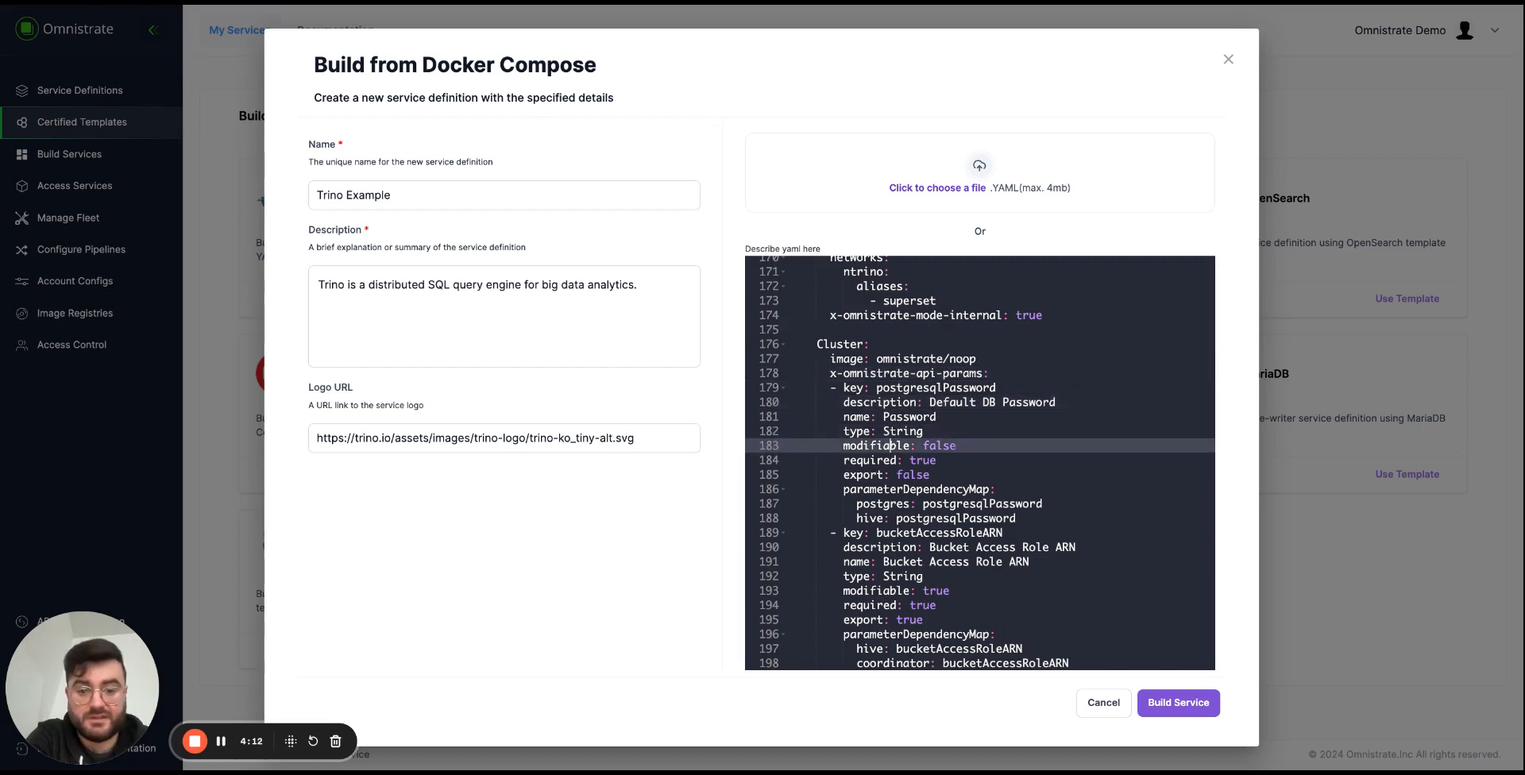
key(Down)
key(Down)
key(Down)
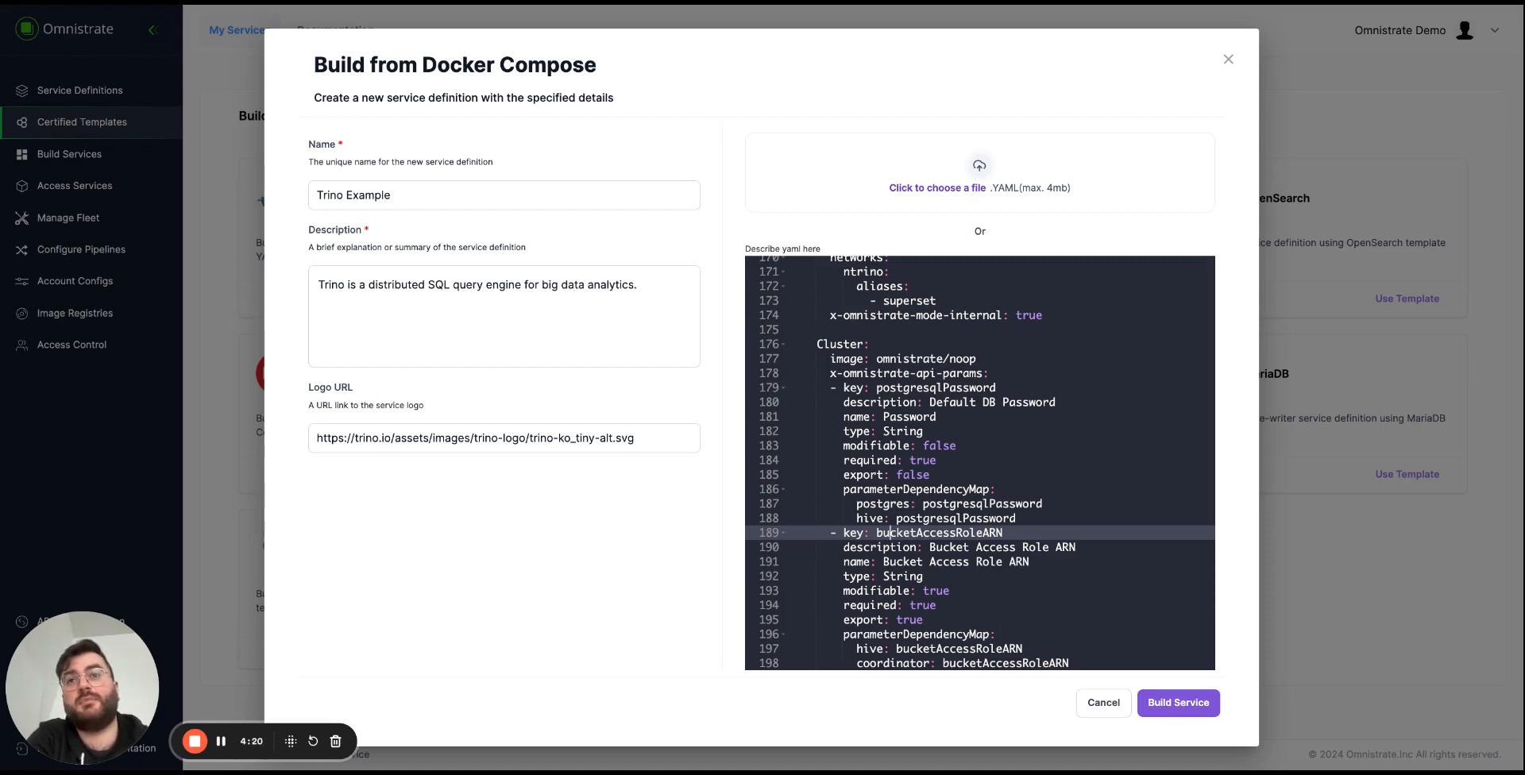
key(Down)
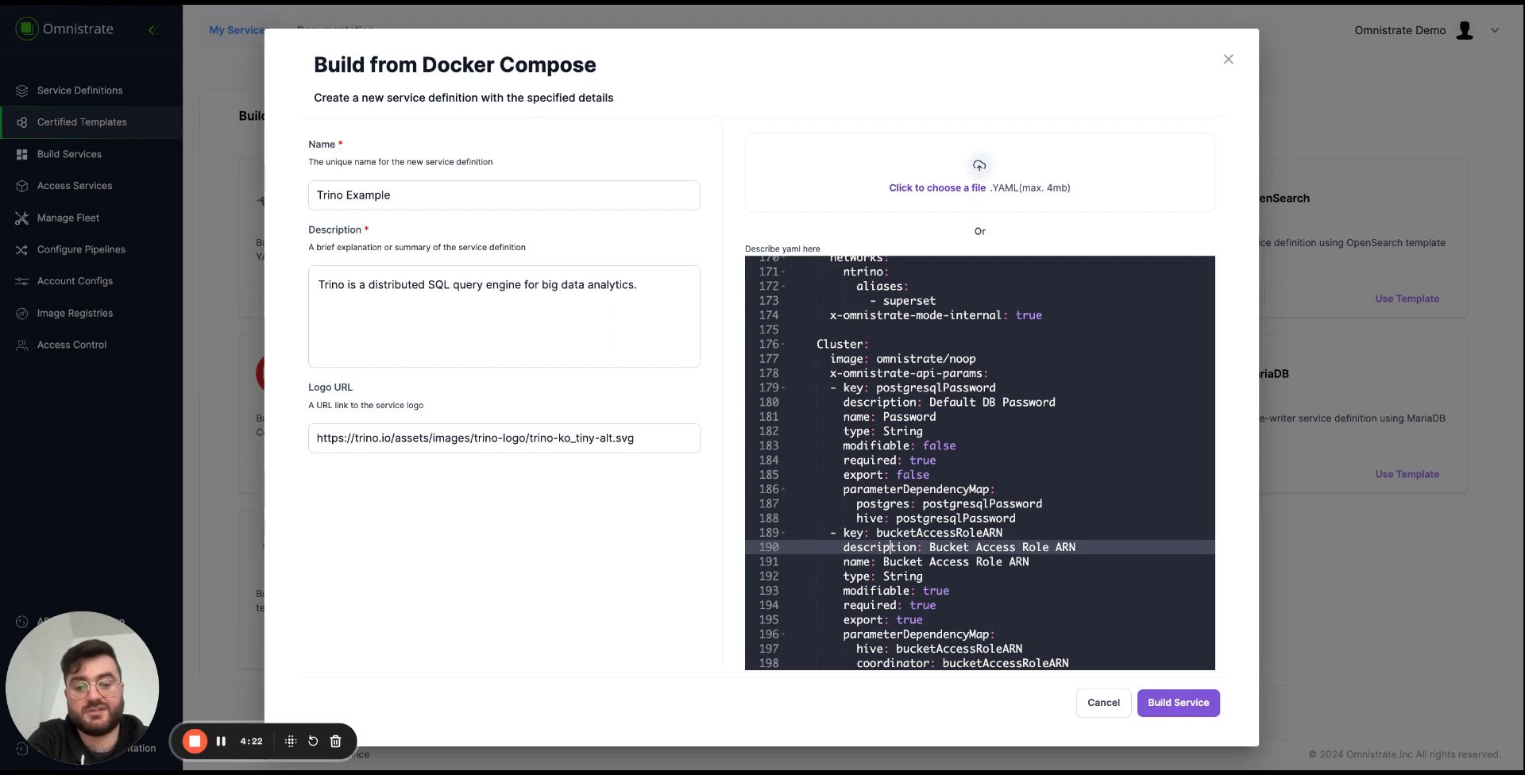
Examine the Cluster service's bucketAccessRoleARN dependency map, its depends_on list and the x-omnistrate-mode-internal setting.
key(Down)
key(Down)
key(Down)
key(Down)
key(Down)
key(Down)
key(Down)
key(Down)
key(Down)
key(Down)
key(Down)
key(Down)
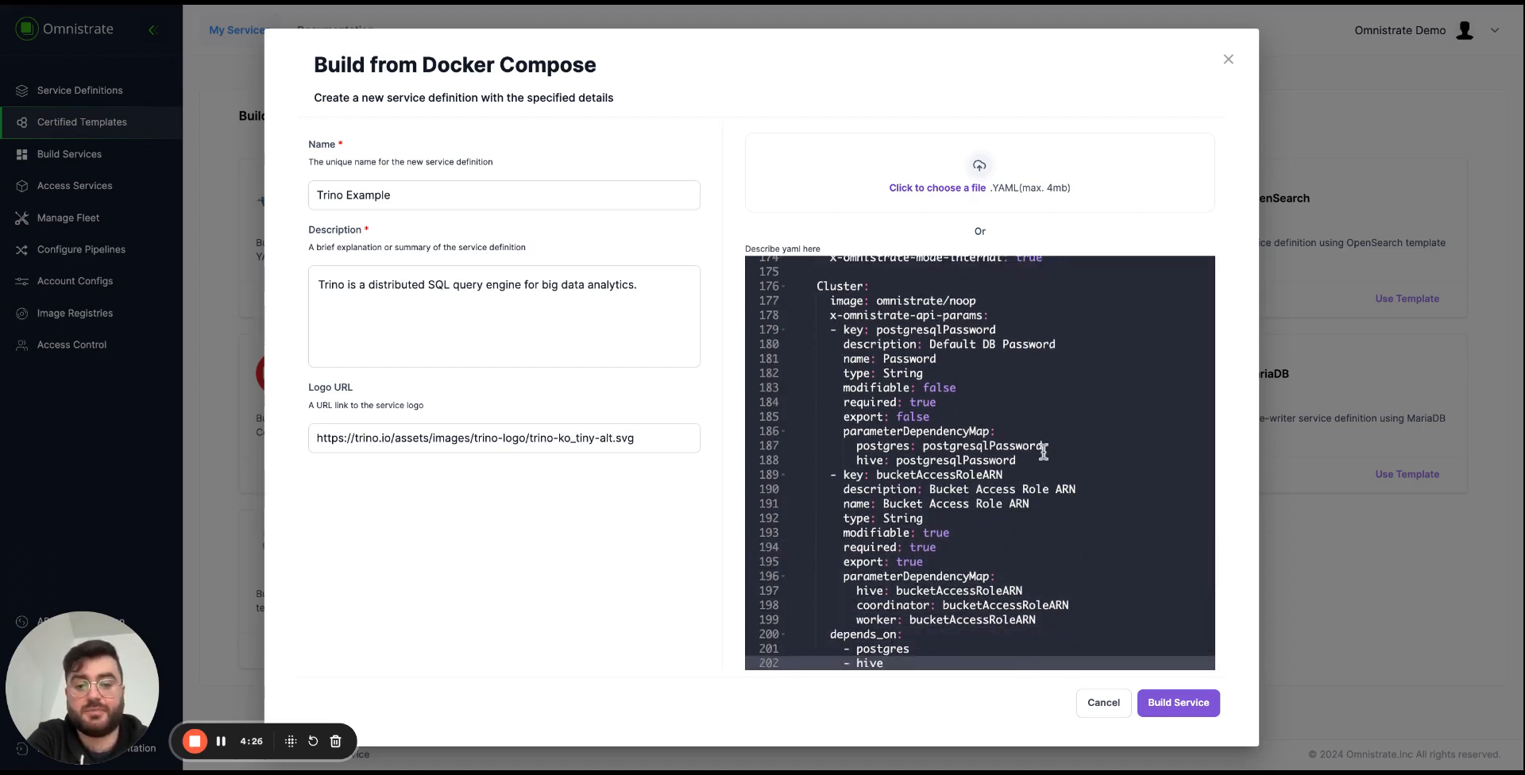
key(Down)
key(Down)
key(Down)
key(Down)
key(Down)
key(Down)
key(Down)
key(Down)
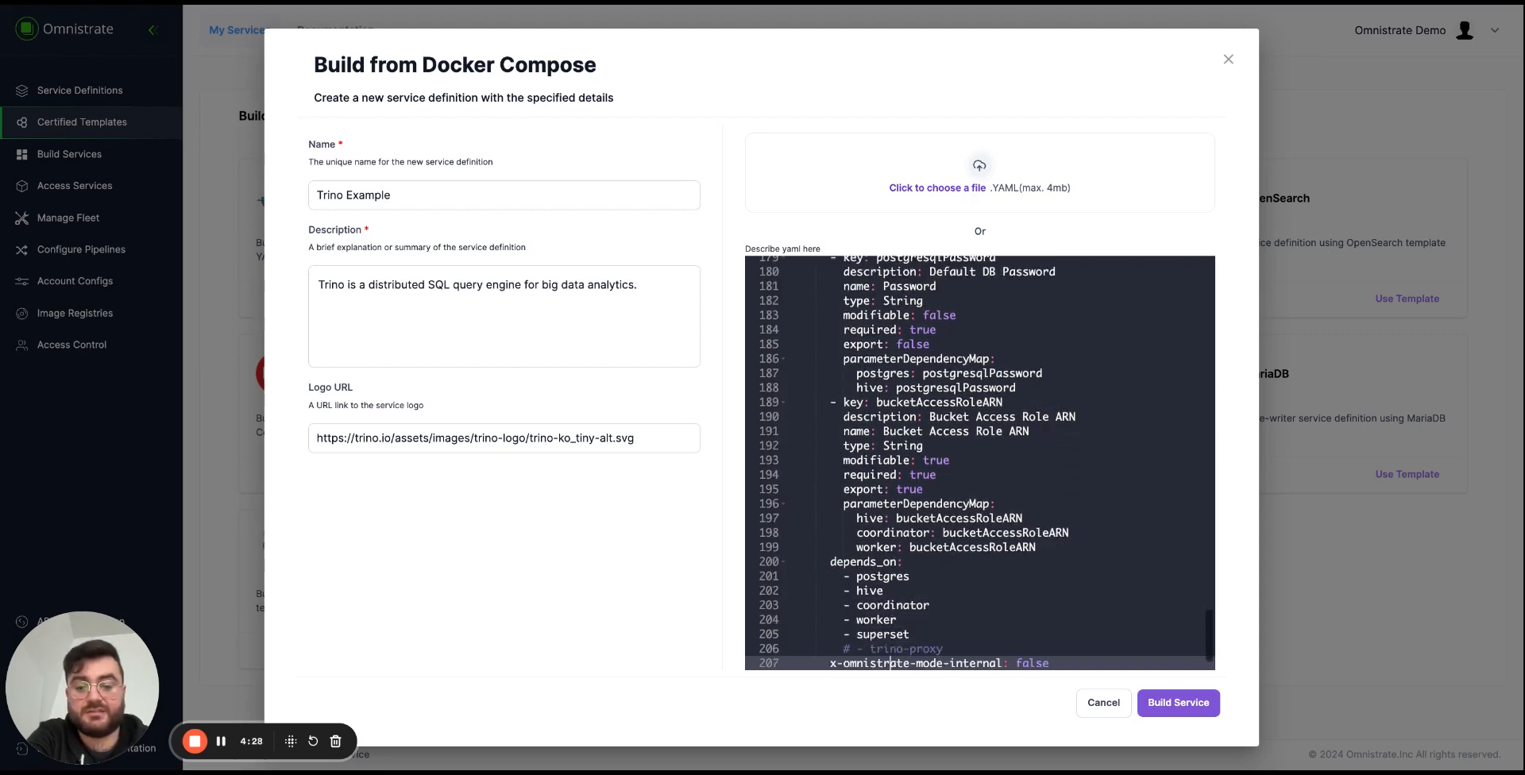
double_click(1033, 619)
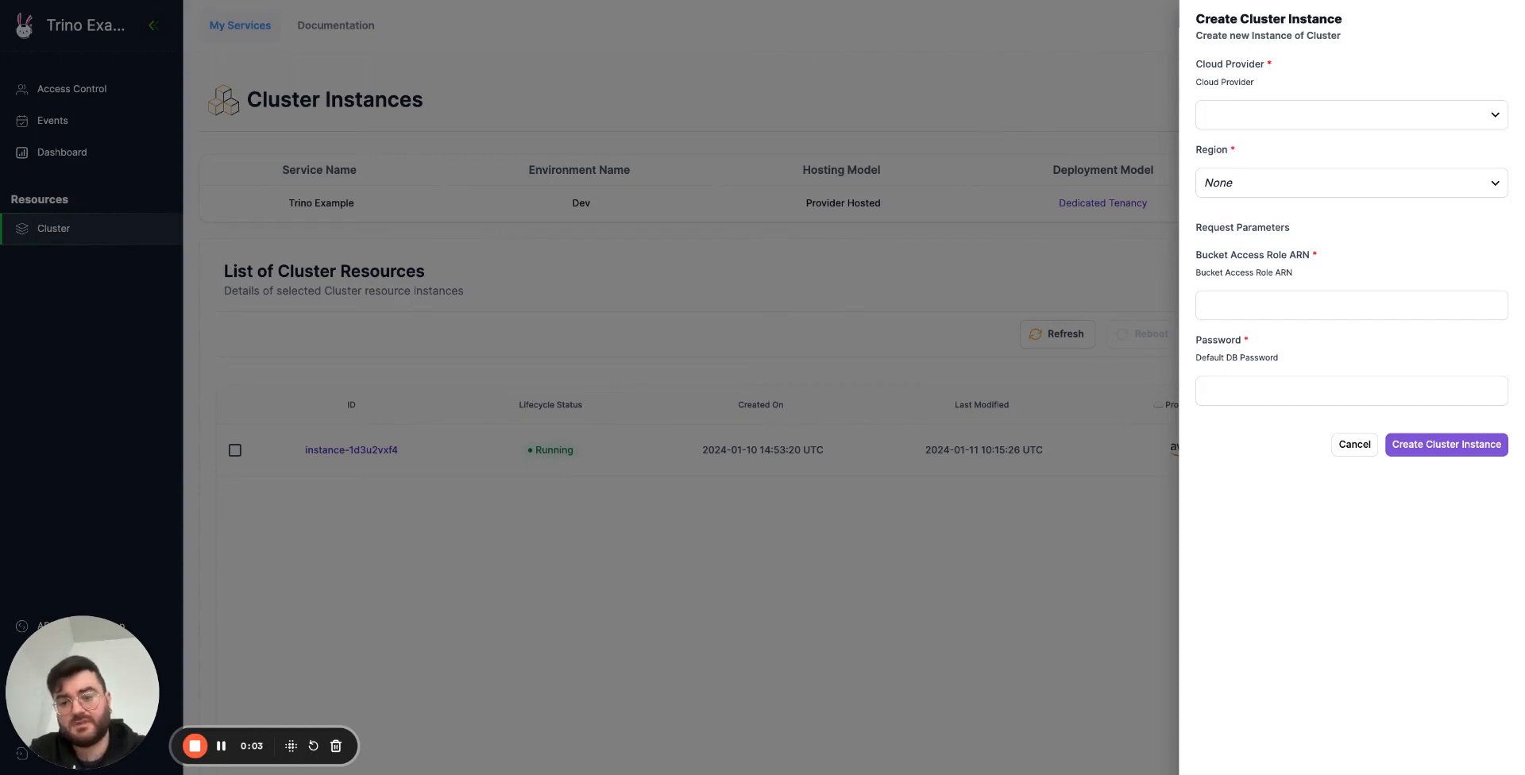
Set the new cluster instance's cloud provider to Amazon Web Services and its region to aws - us-east-1.
click(1288, 126)
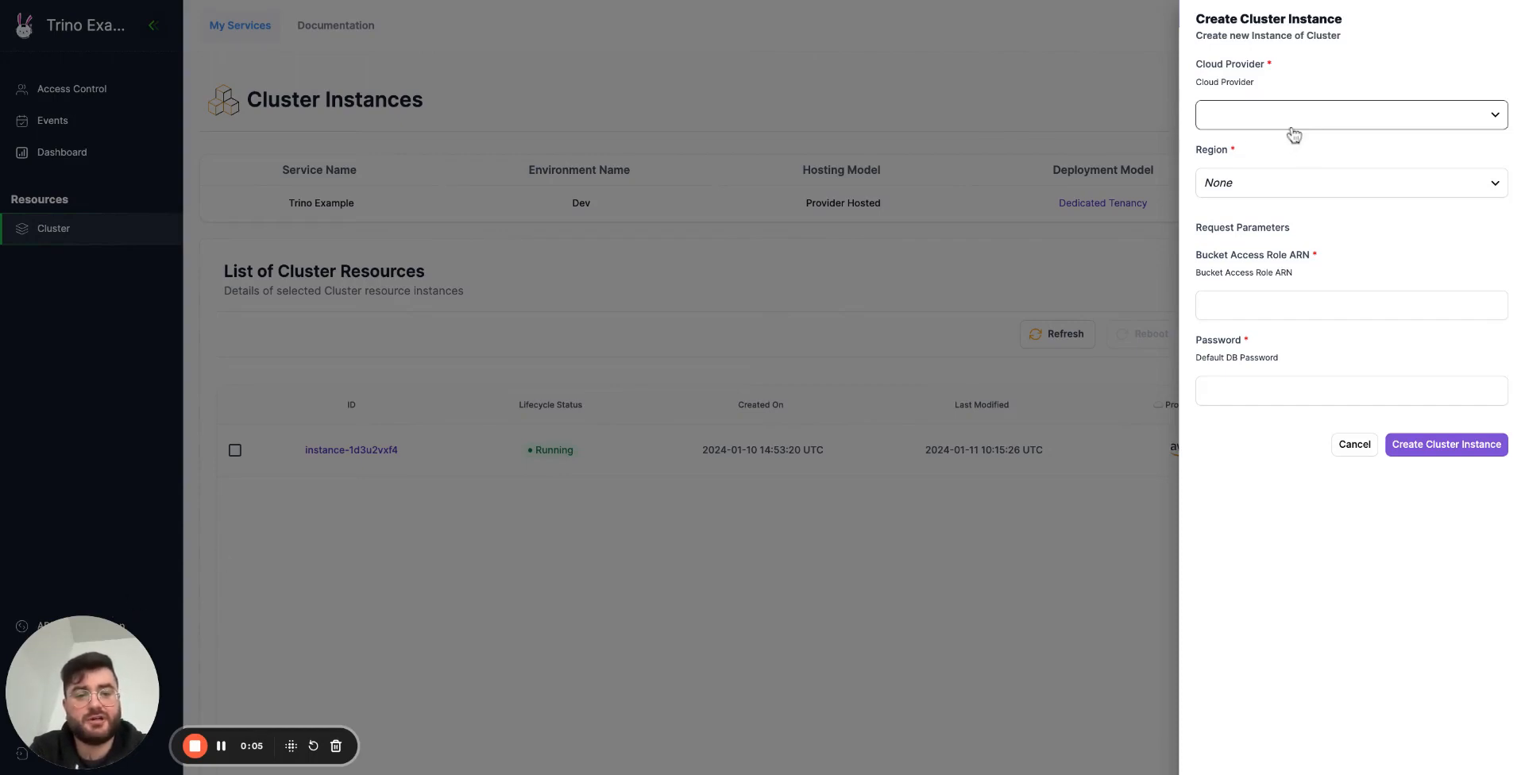
click(1280, 148)
click(1280, 187)
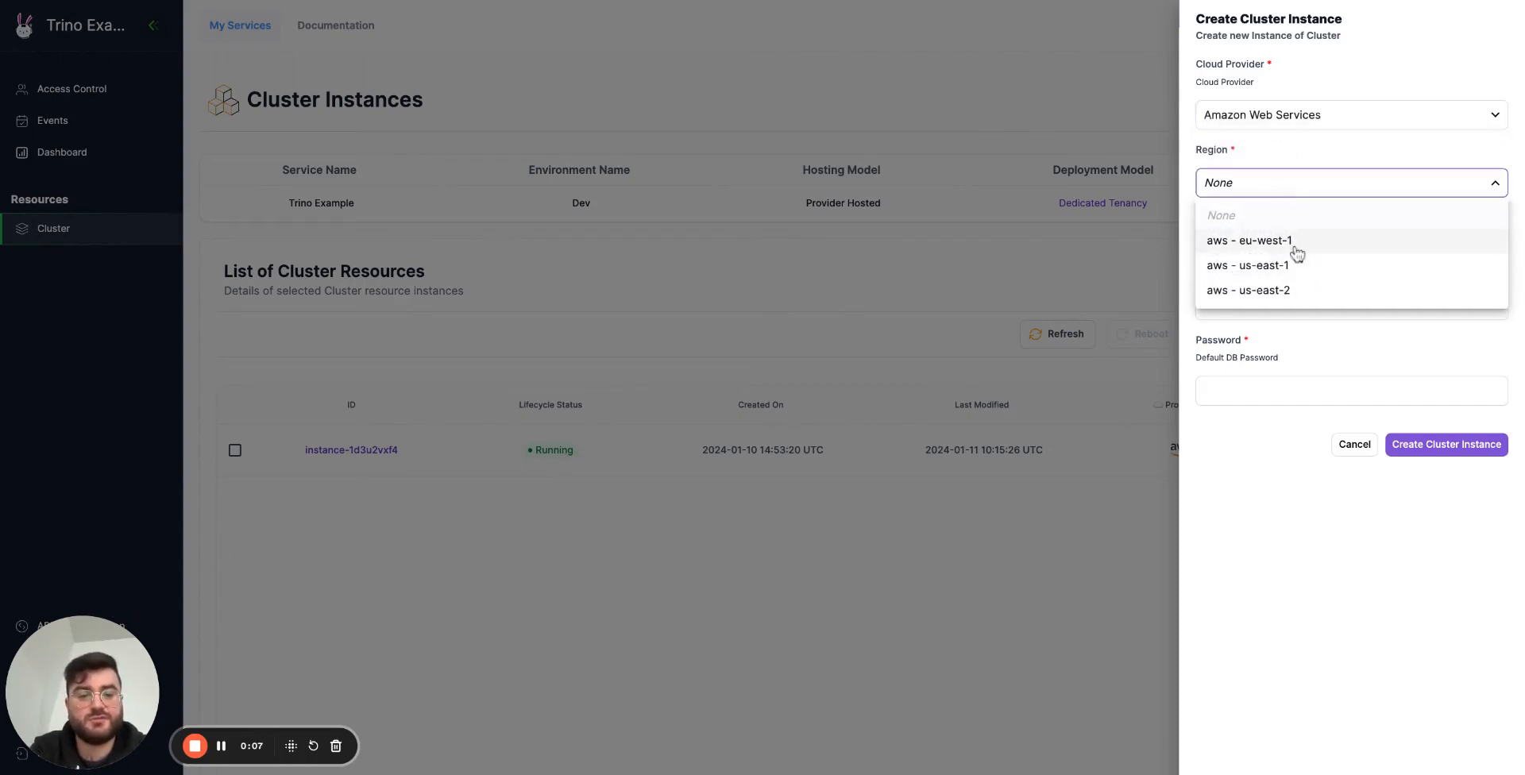
click(1325, 267)
Fill in the Bucket Access Role ARN and the default DB password, and dismiss the form without creating the instance.
click(1339, 307)
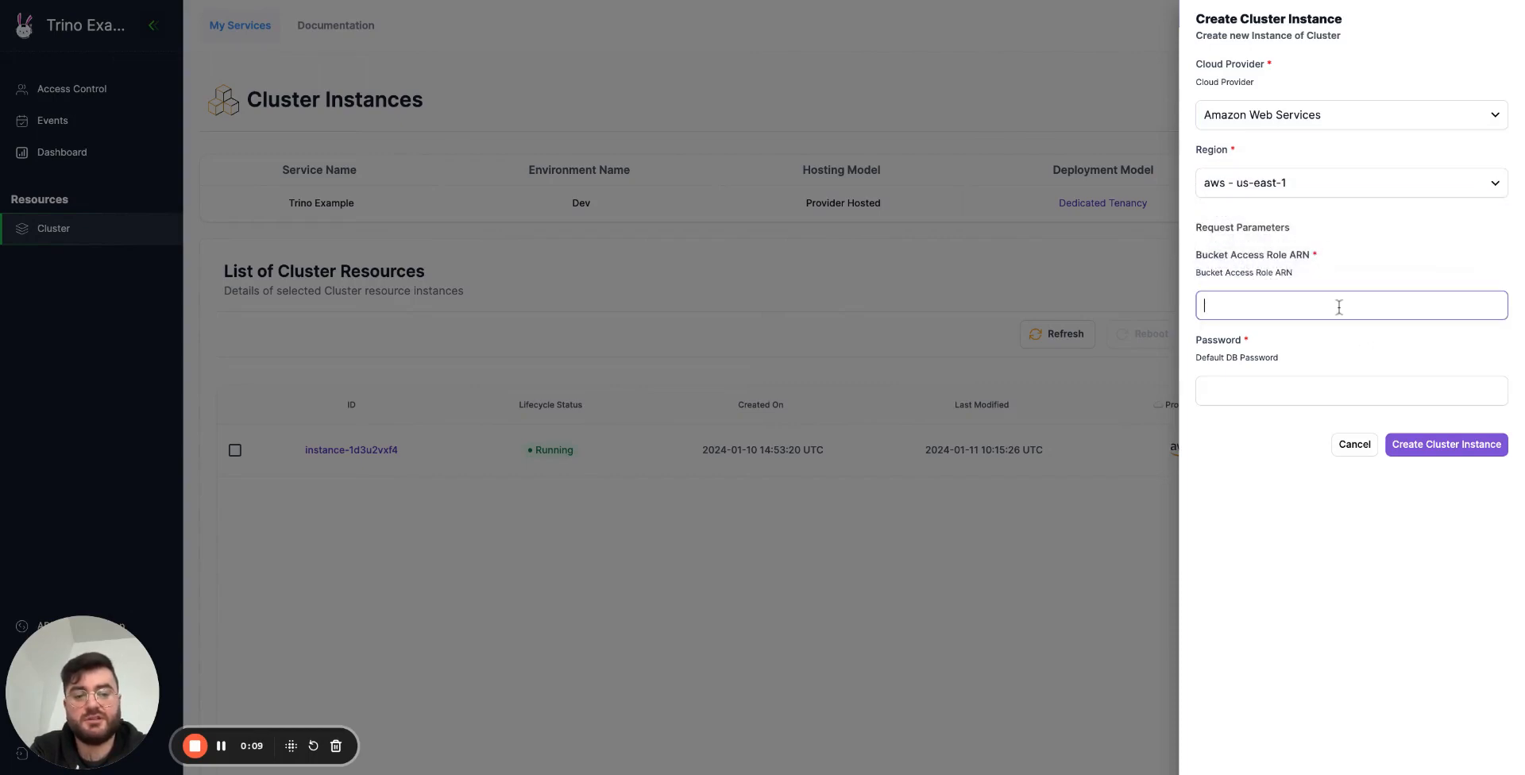
key(ctrl+v)
click(1299, 386)
text(password)
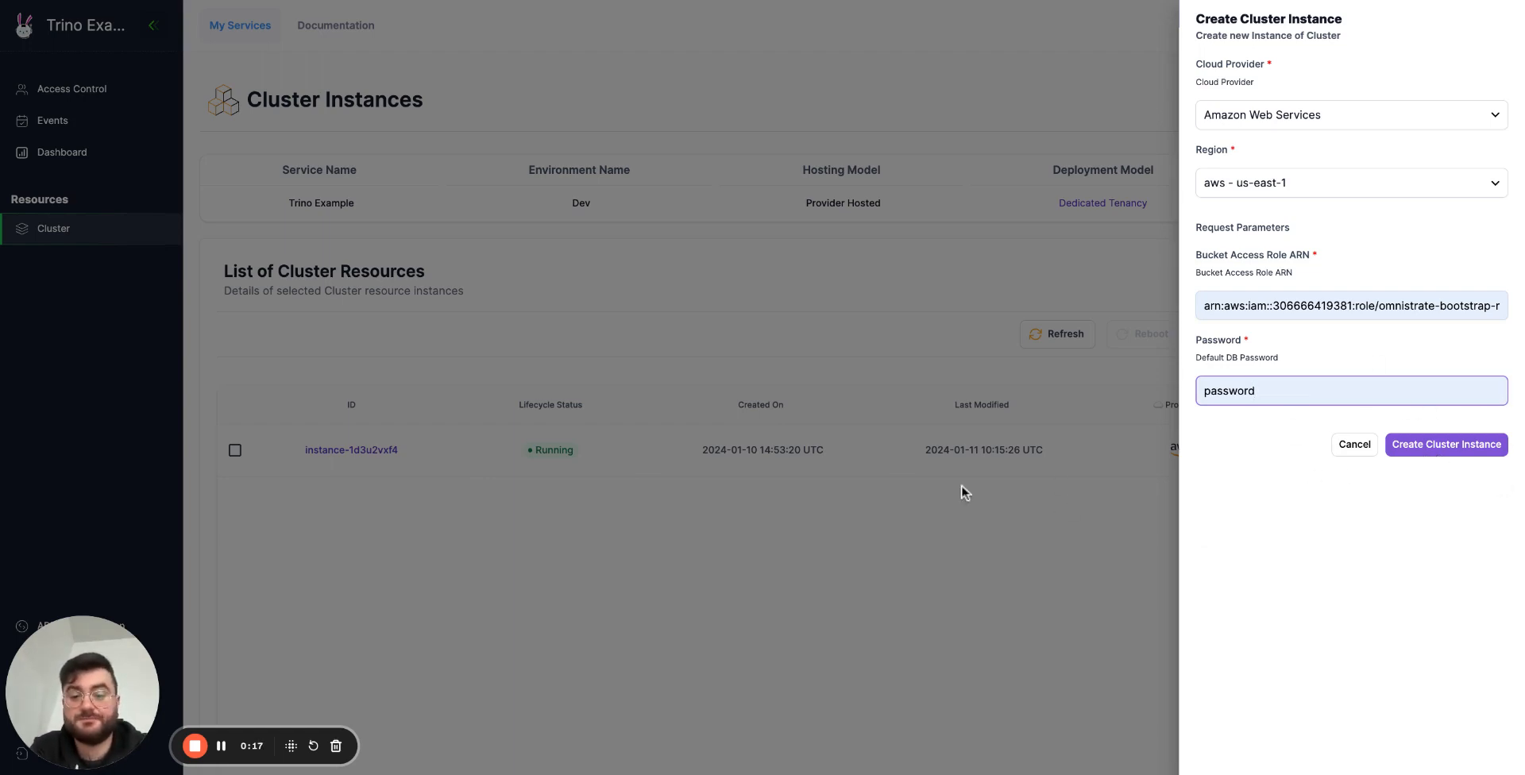
click(934, 468)
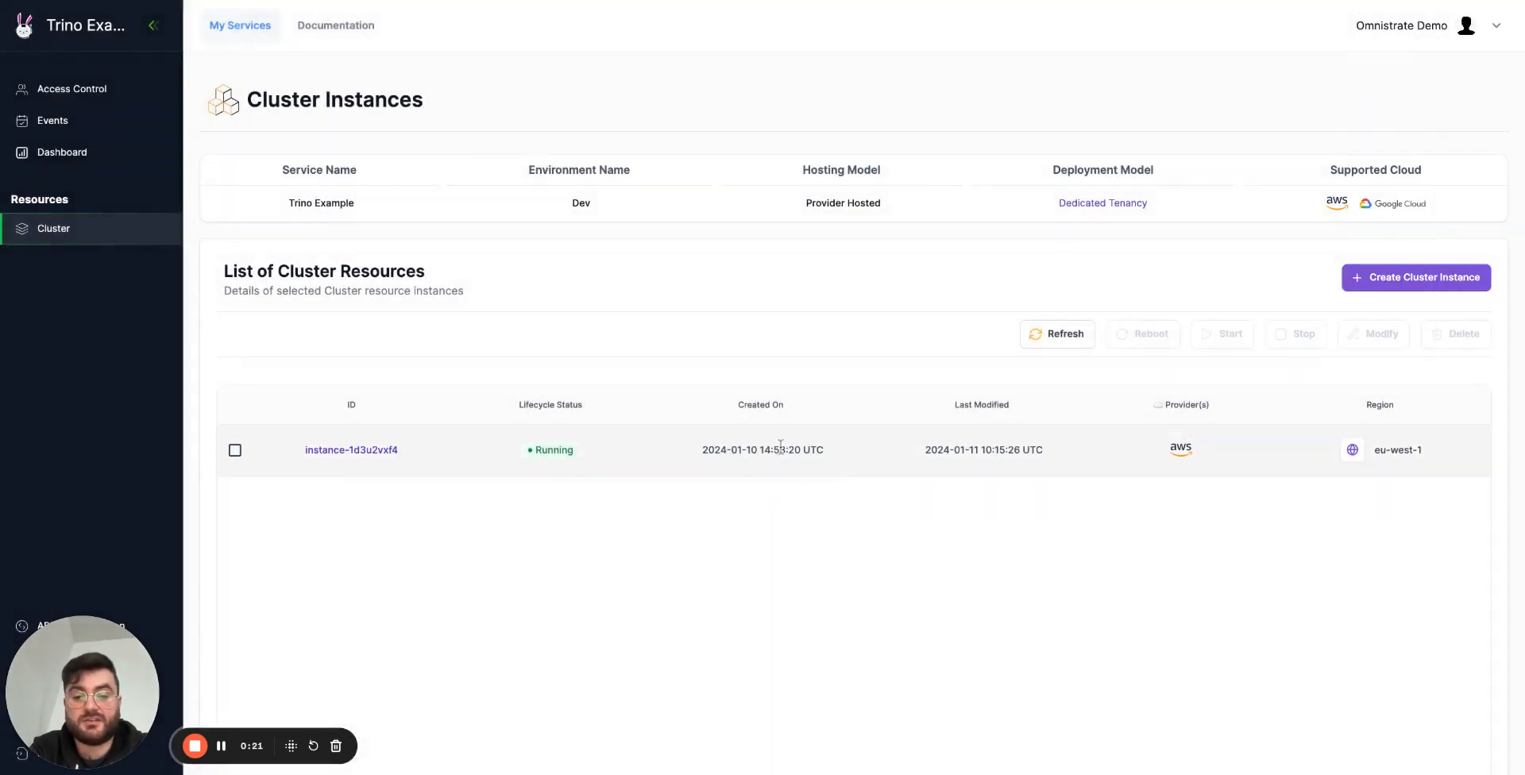
Open the details of the existing cluster instance in eu-west-1 and examine its Bucket Access Role ARN.
mouse_move(825, 450)
mouse_down()
mouse_move(708, 450)
mouse_move(944, 450)
mouse_up()
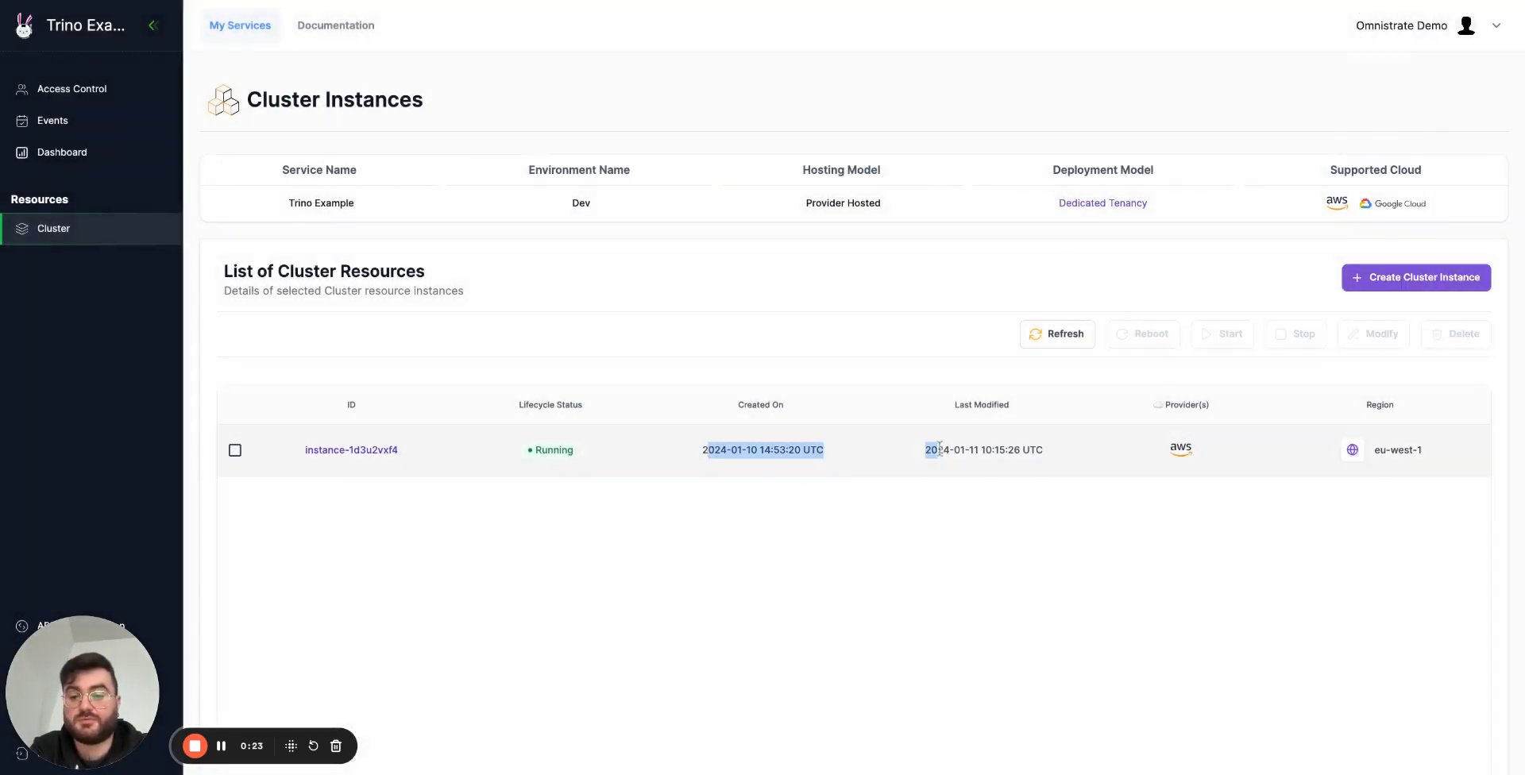
click(374, 452)
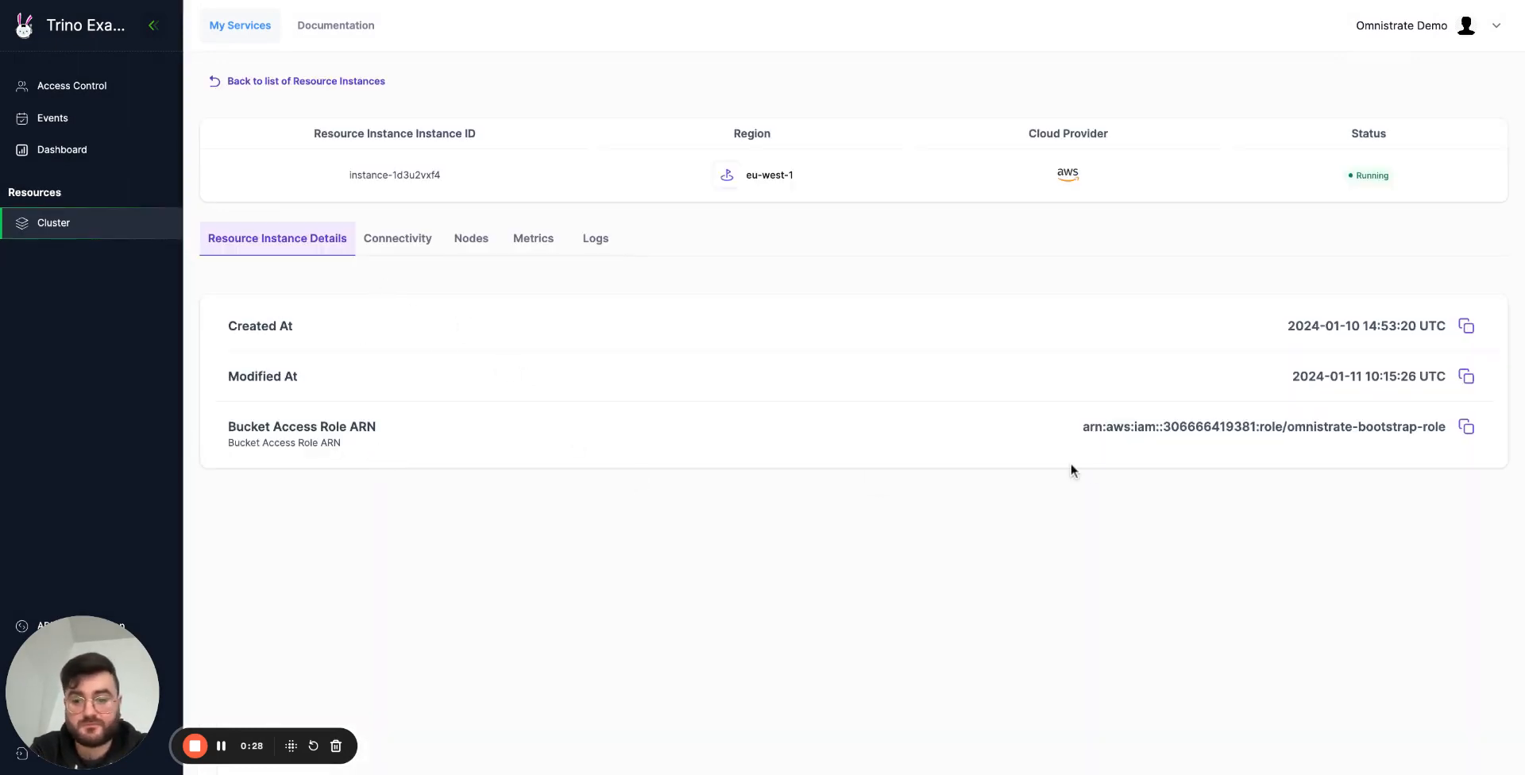
drag(1082, 427, 1447, 426)
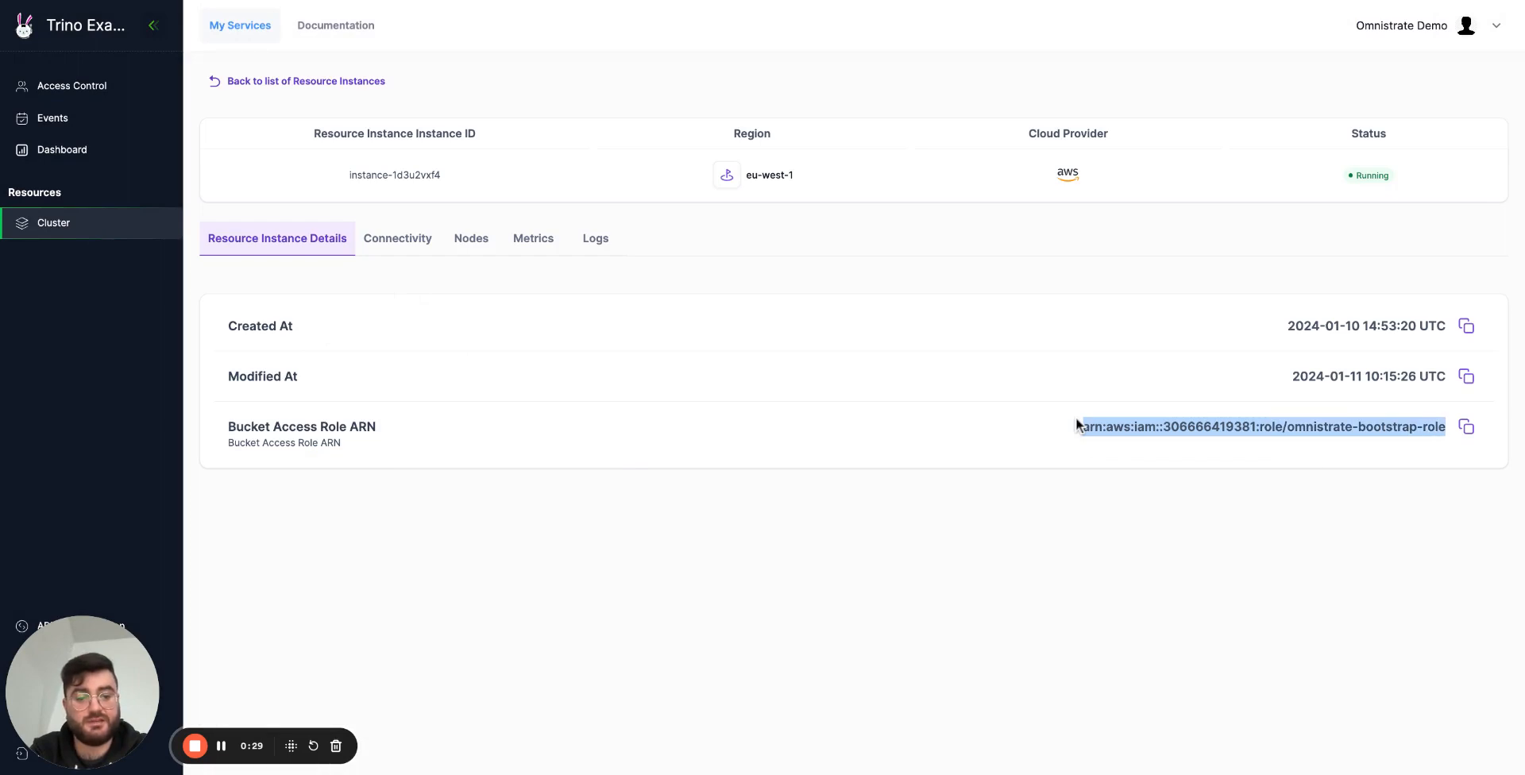
Open the running instance's connectivity information and expand the global endpoint list to examine each component's endpoint.
click(990, 403)
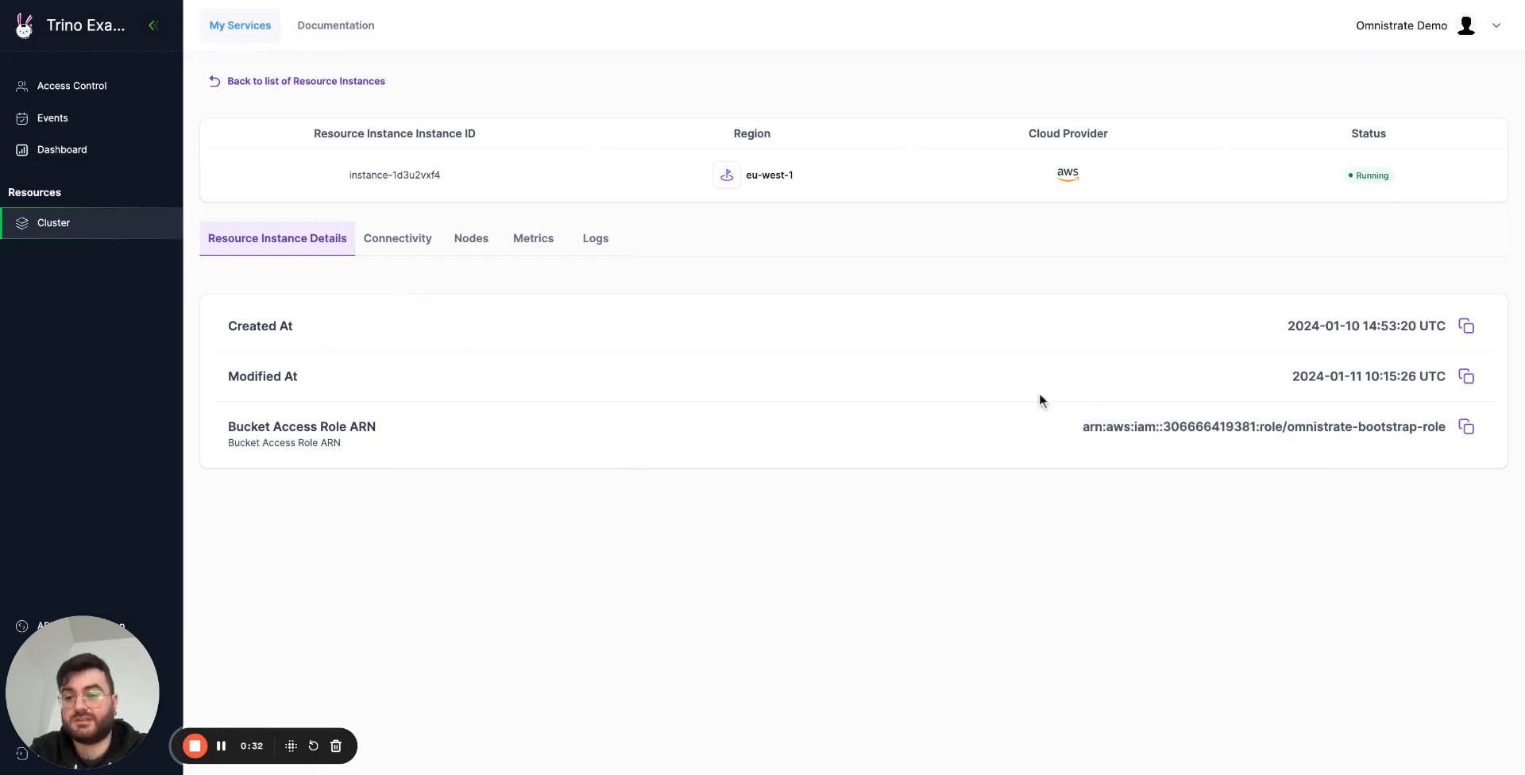
click(401, 237)
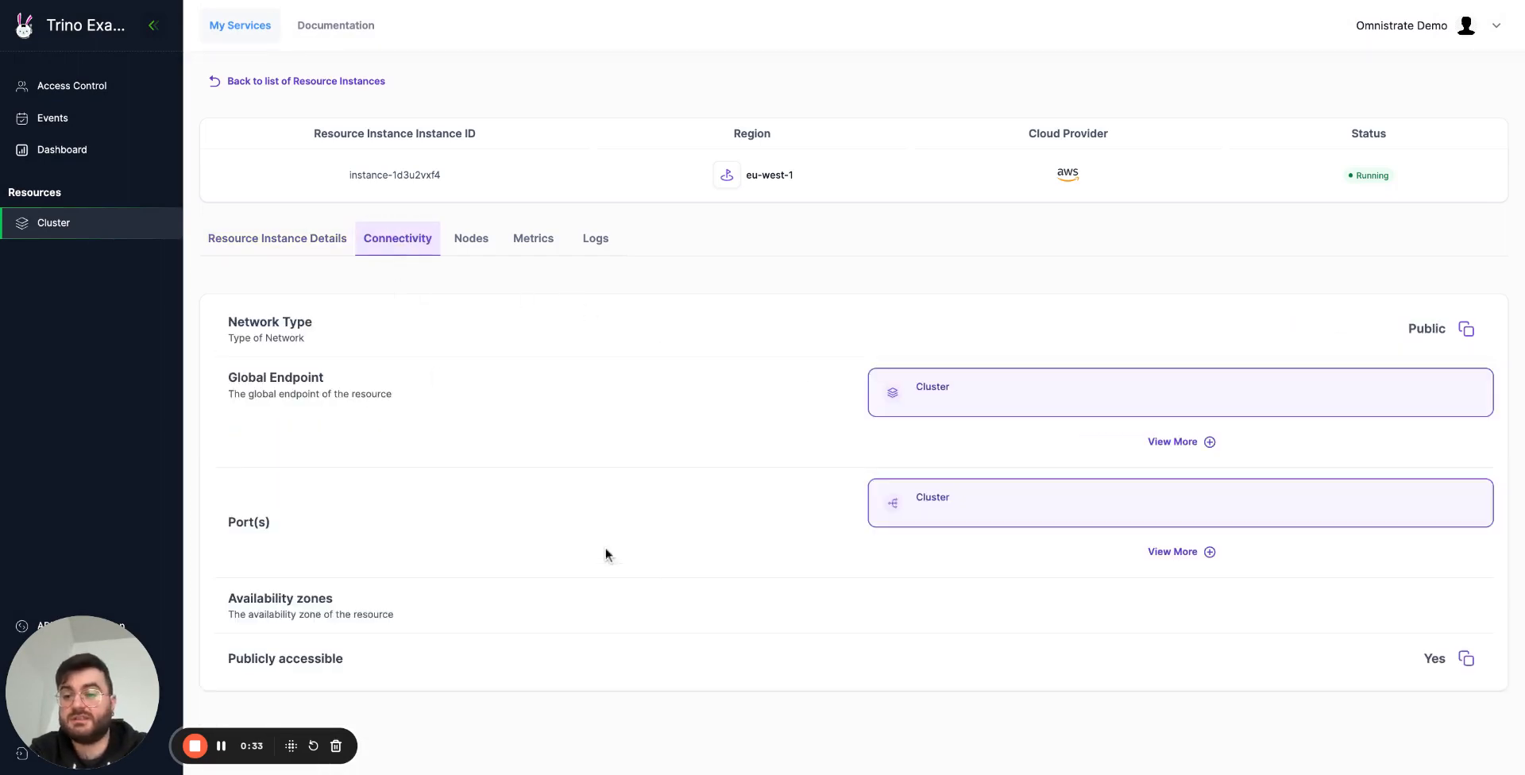
click(1173, 441)
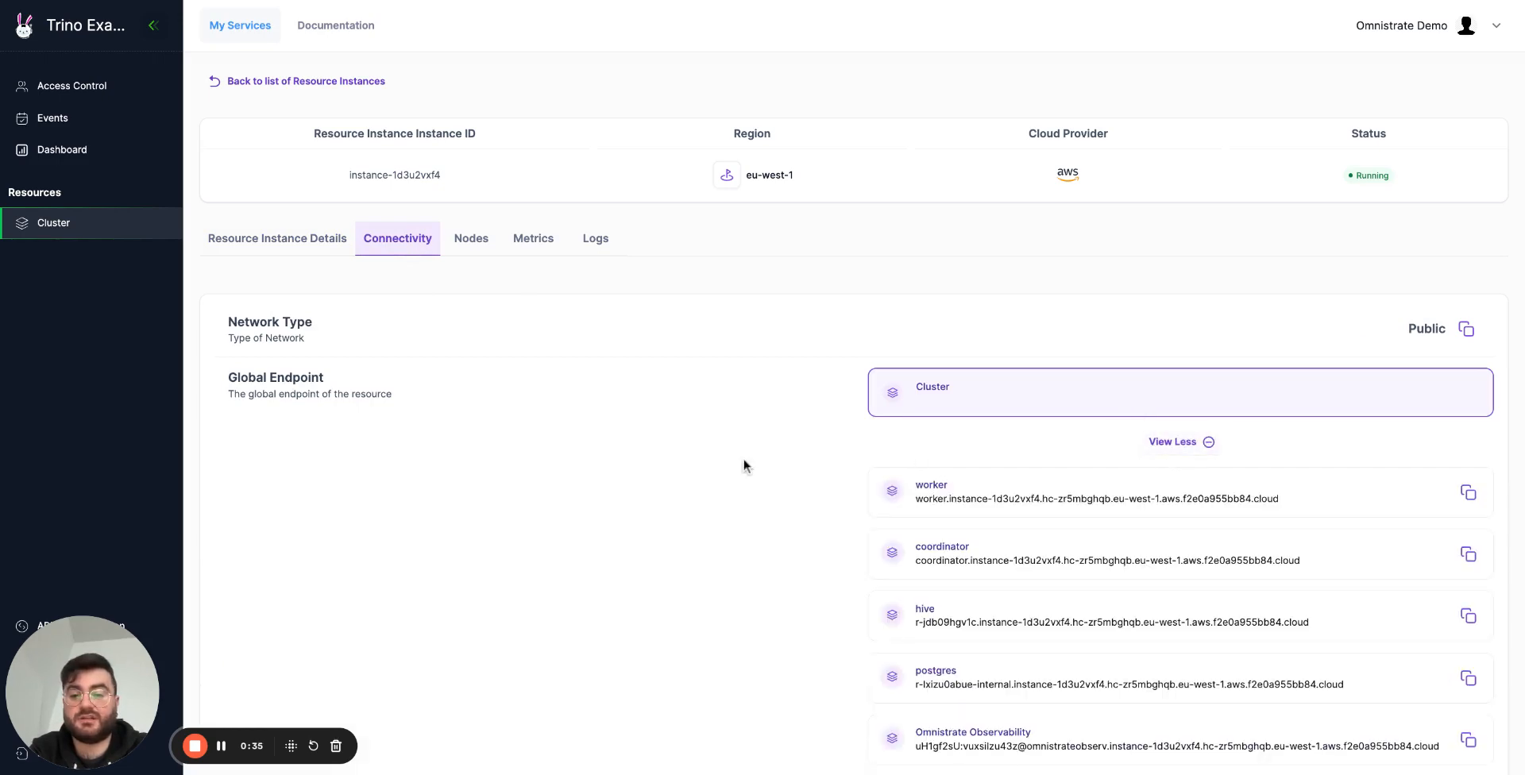
scroll(744, 467, down, 4)
Expand the cluster's port list and examine the ports of each component and the public accessibility setting.
click(1203, 585)
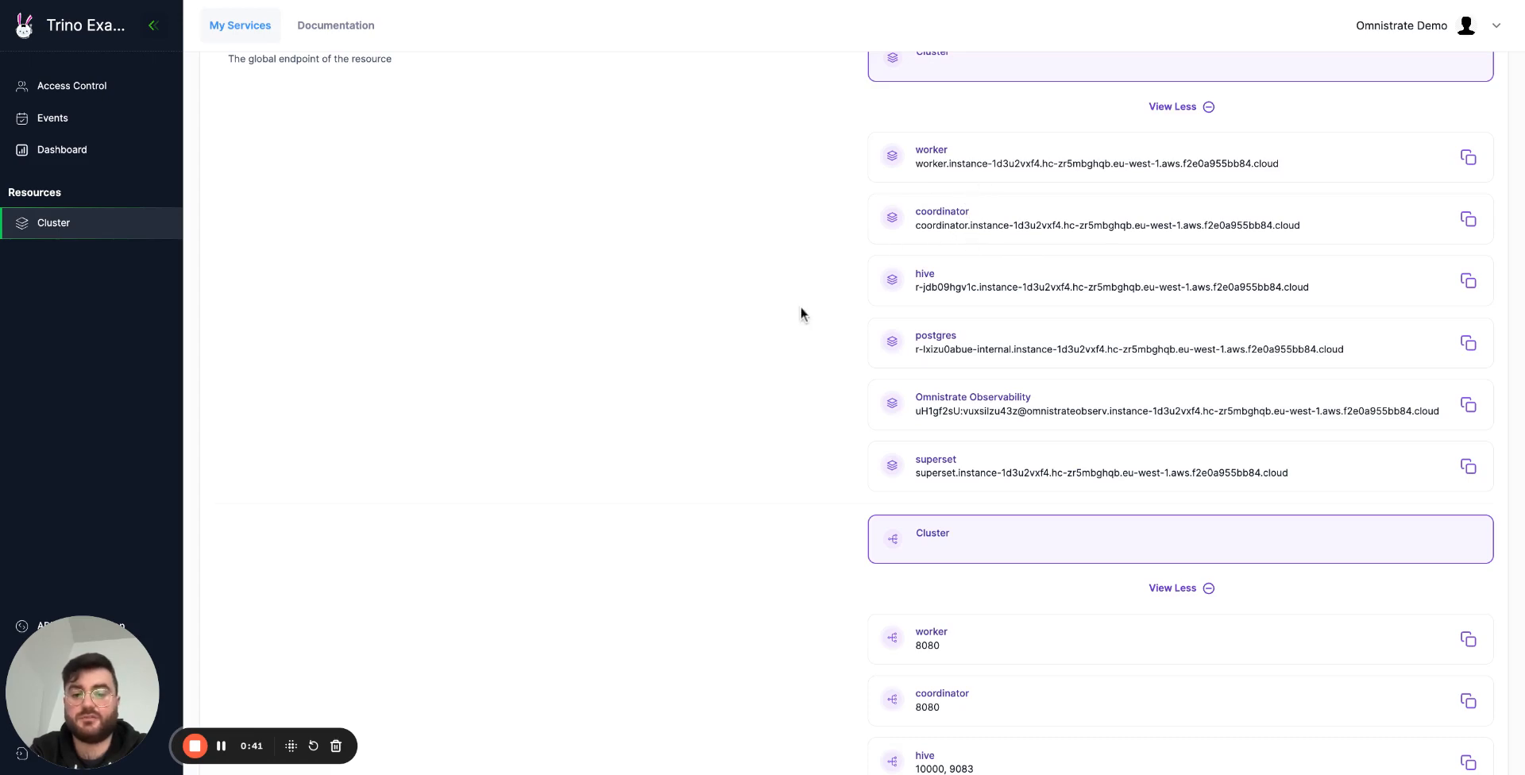
scroll(754, 306, down, 1)
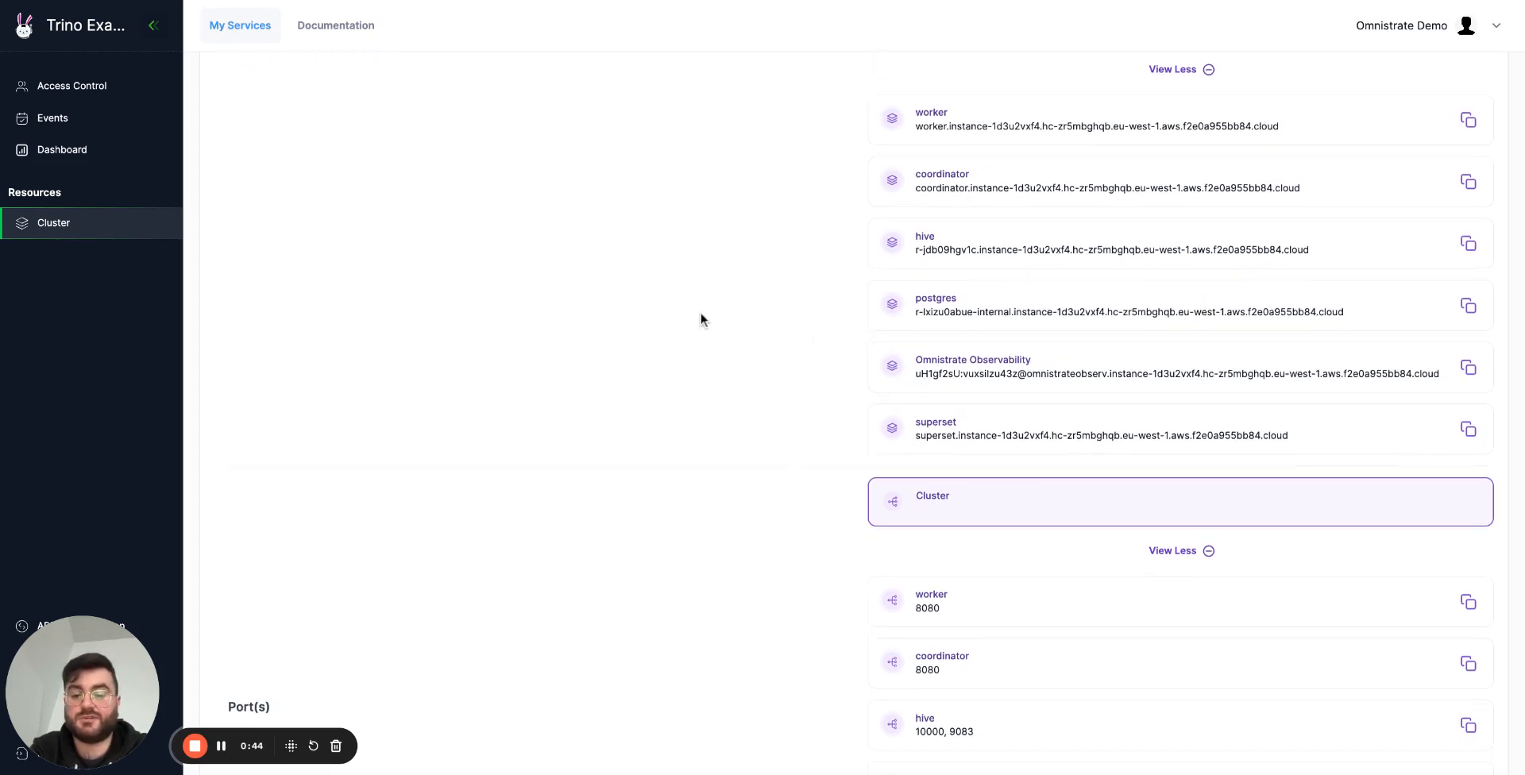
scroll(701, 313, down, 3)
scroll(700, 313, down, 2)
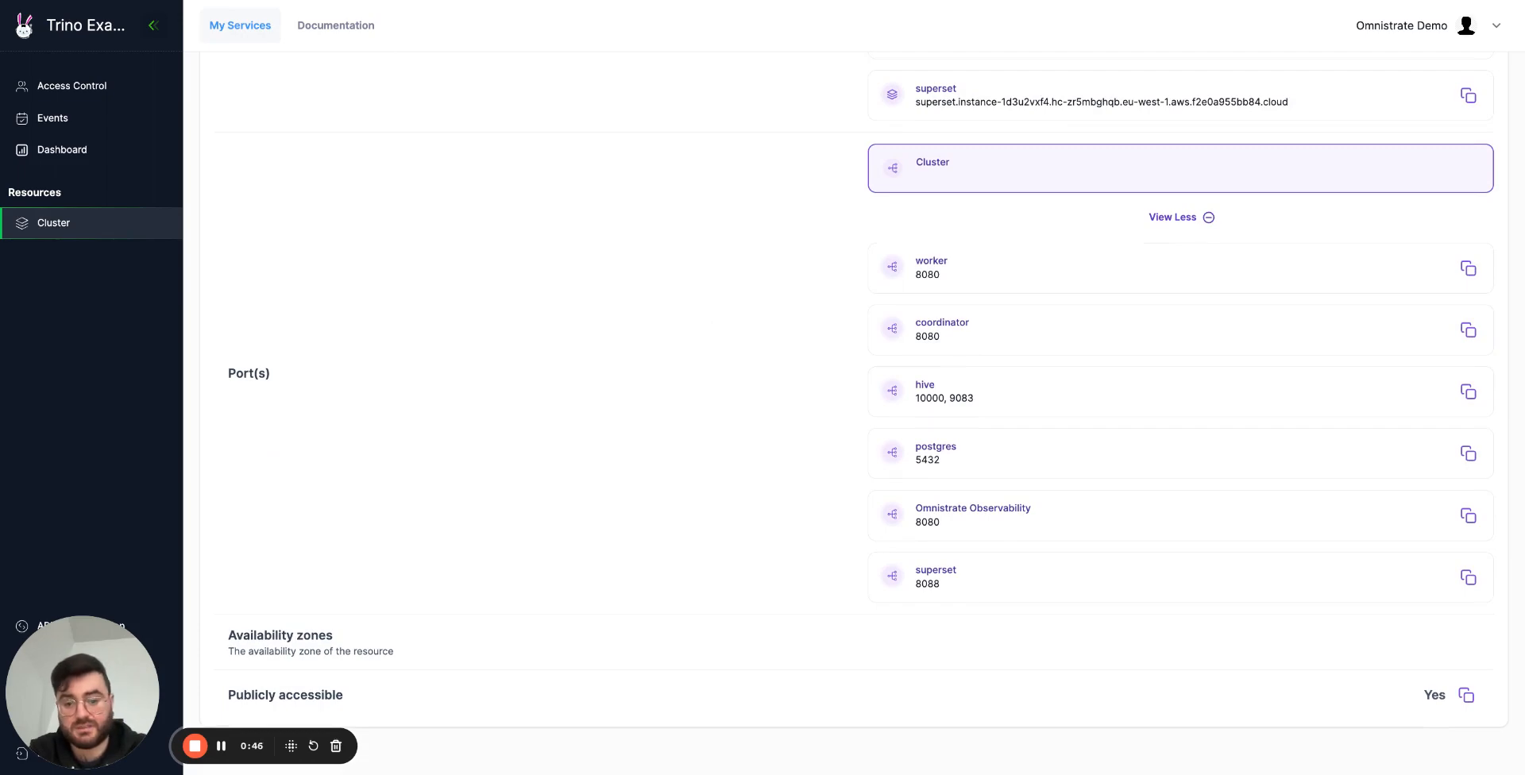
scroll(779, 296, up, 9)
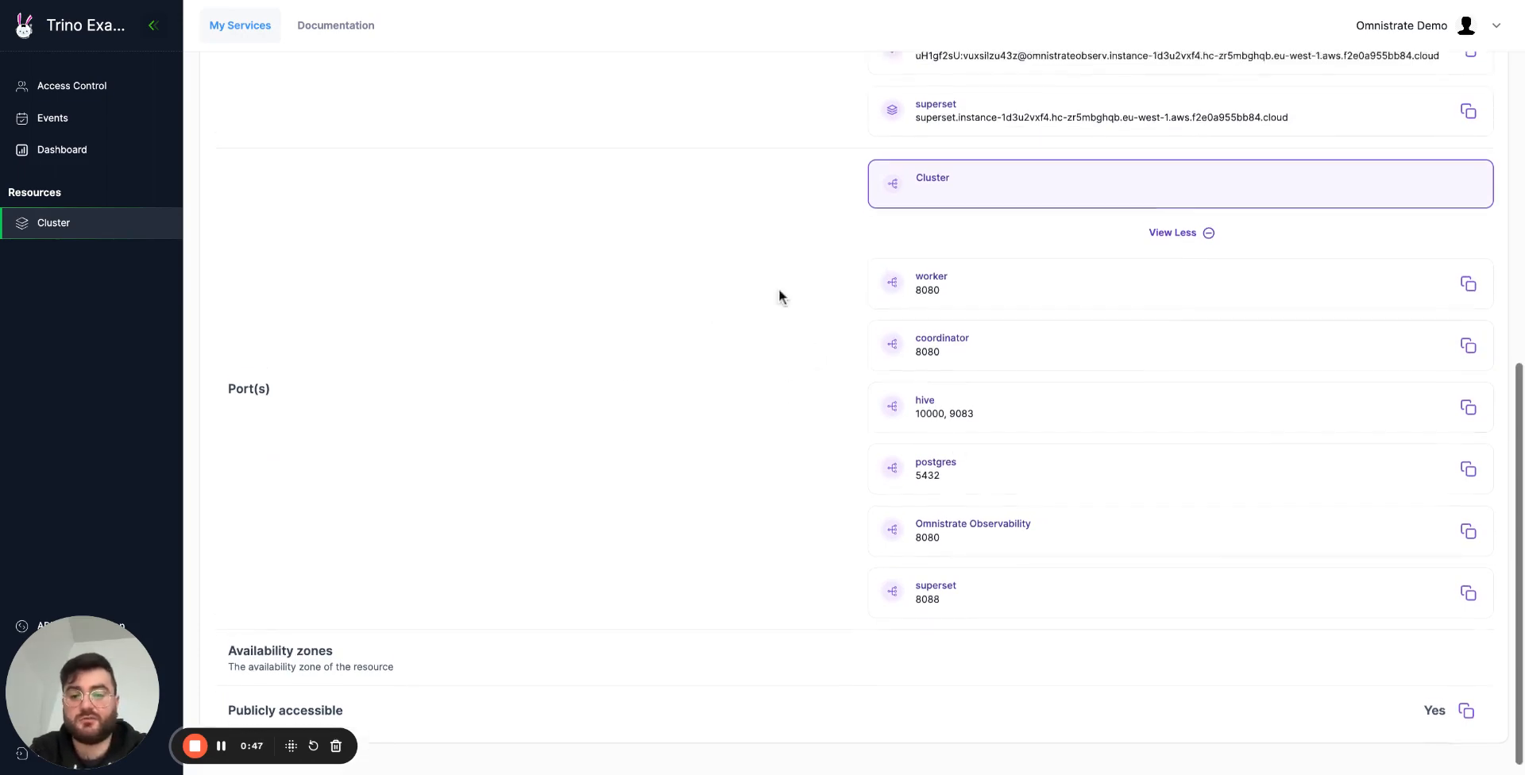
Examine the instance's nodes and the worker-0 metrics, and check which other nodes offer metrics.
click(479, 241)
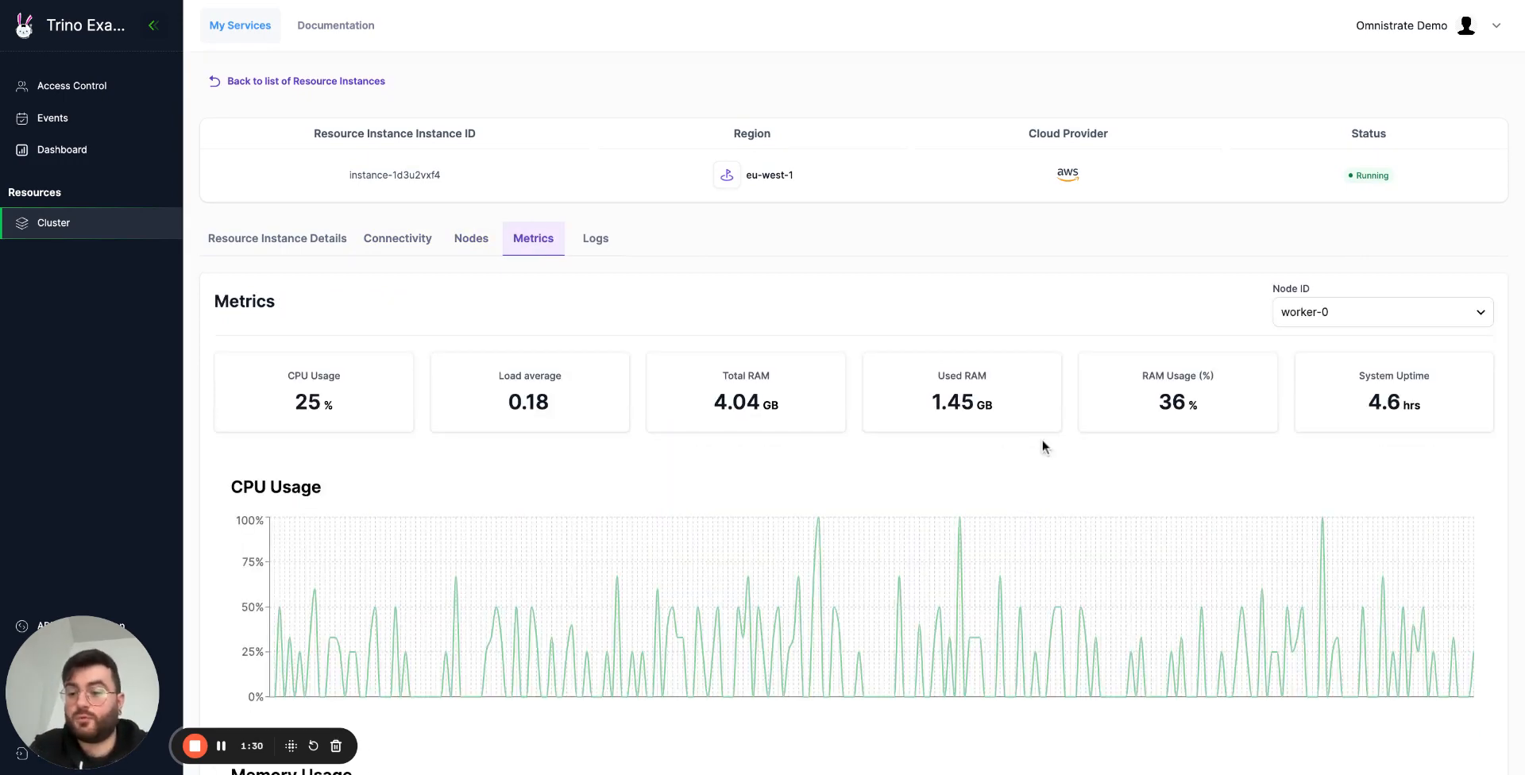
click(1364, 320)
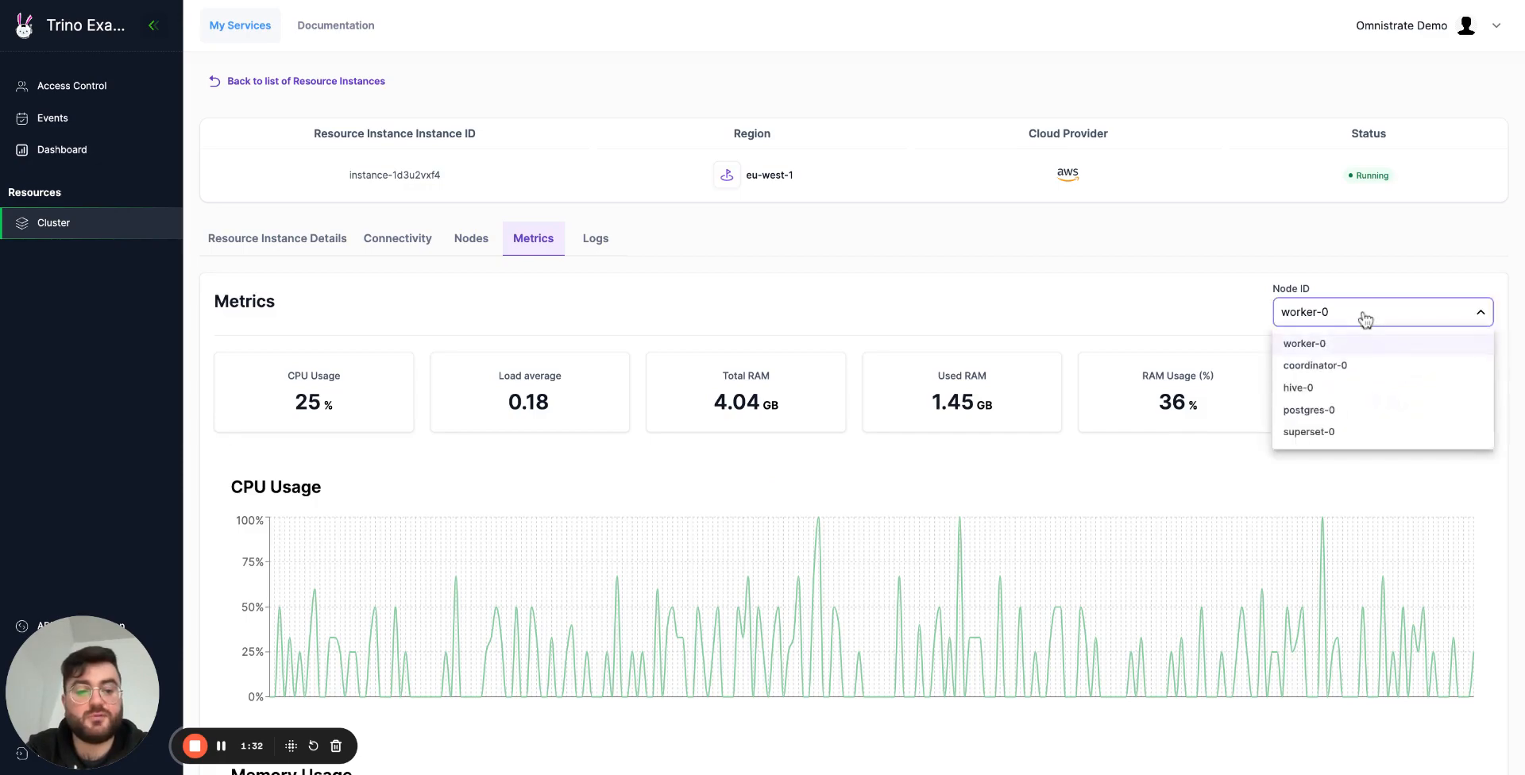
click(1020, 303)
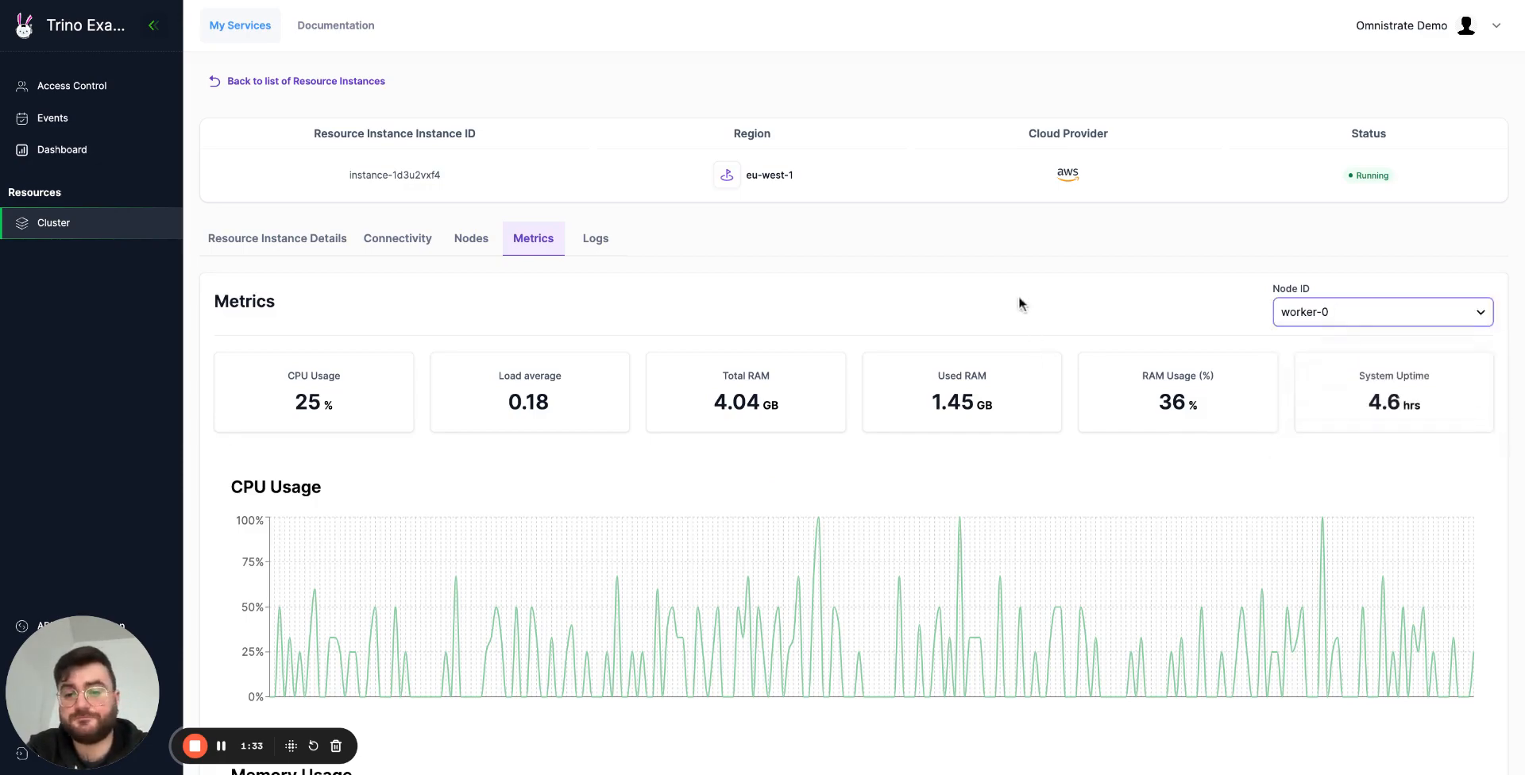
View the instance's logs for the hive-0 and postgres-0 nodes, and return to the resource instance details.
click(598, 240)
click(1412, 310)
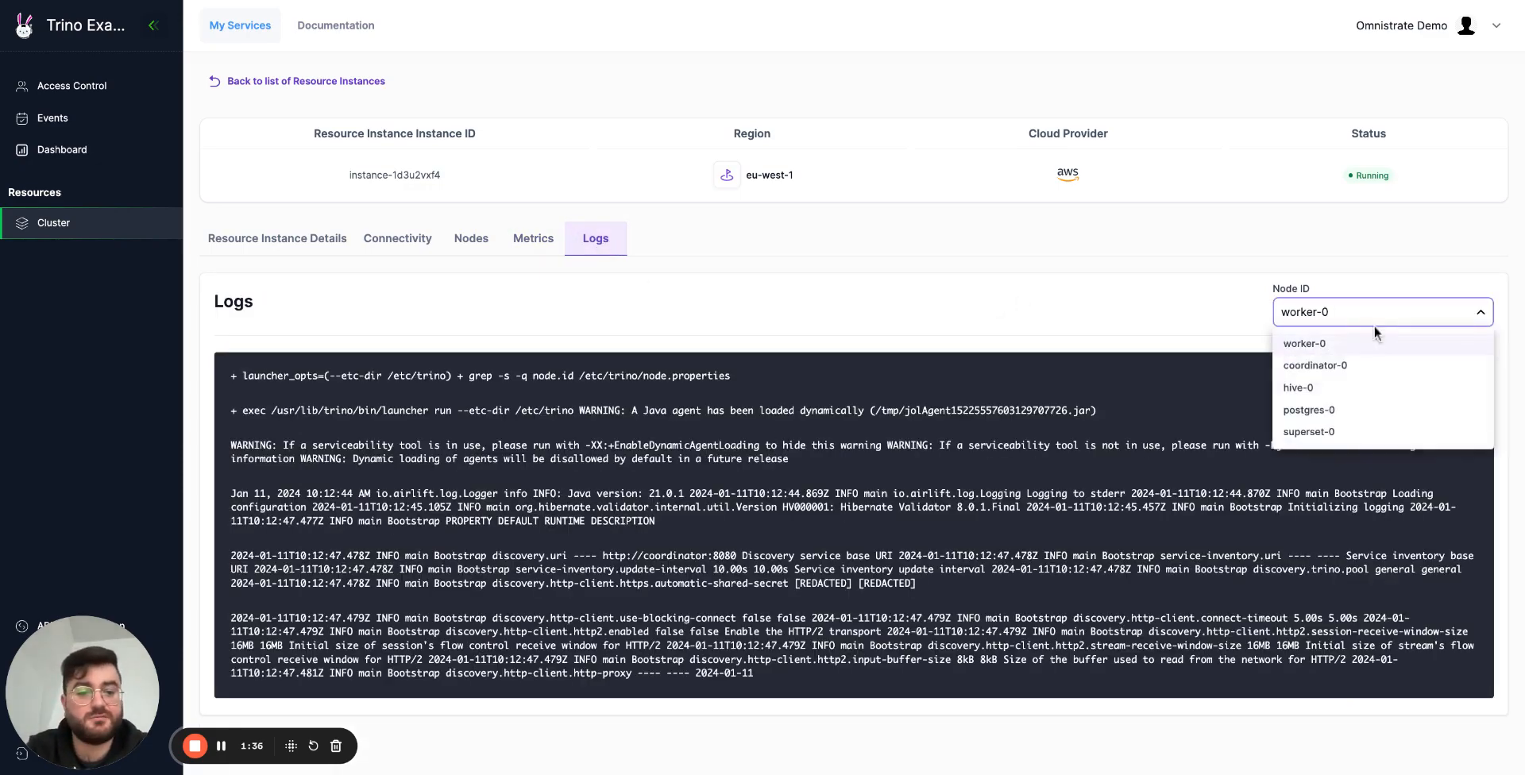
click(1358, 387)
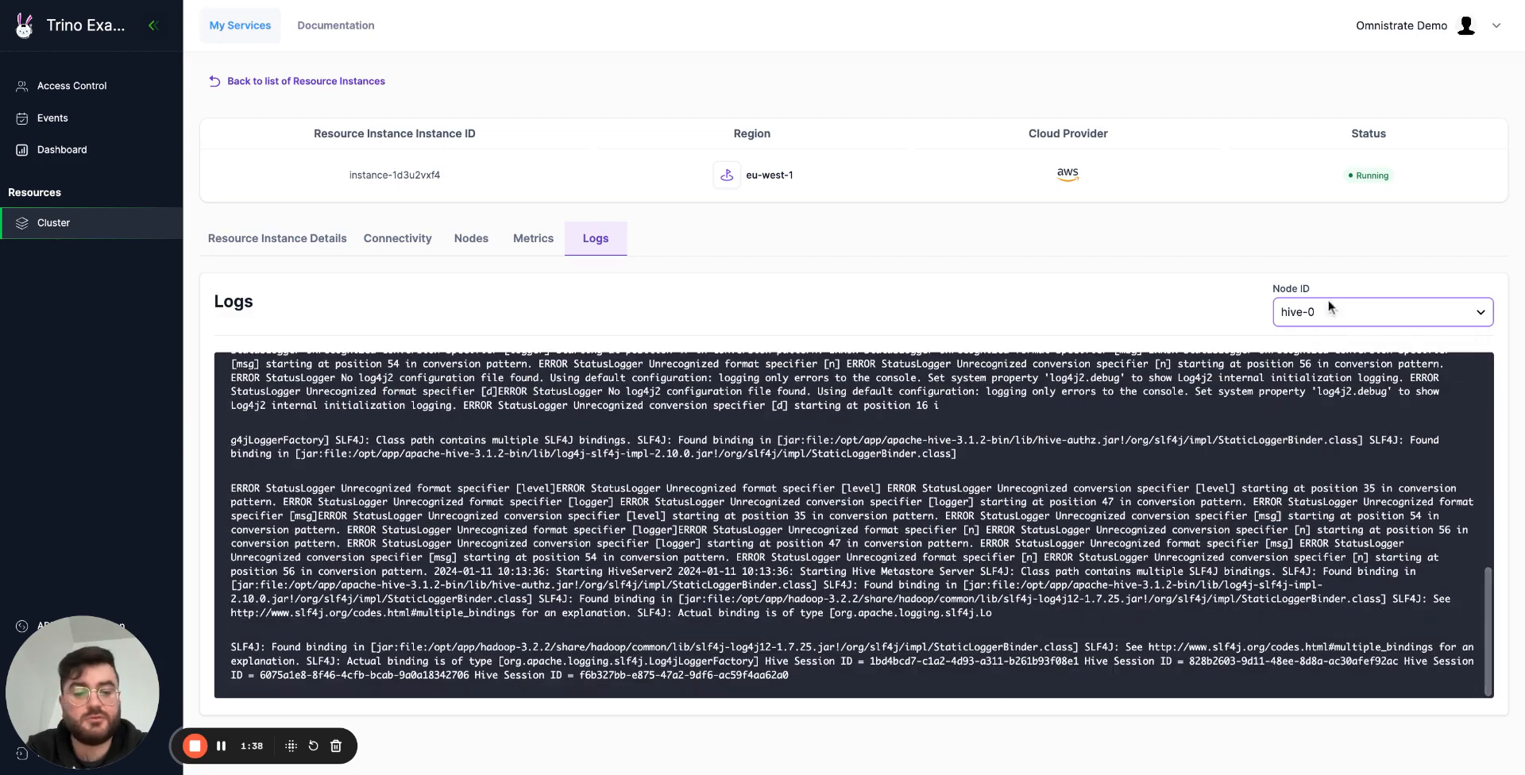
click(1356, 318)
click(1338, 411)
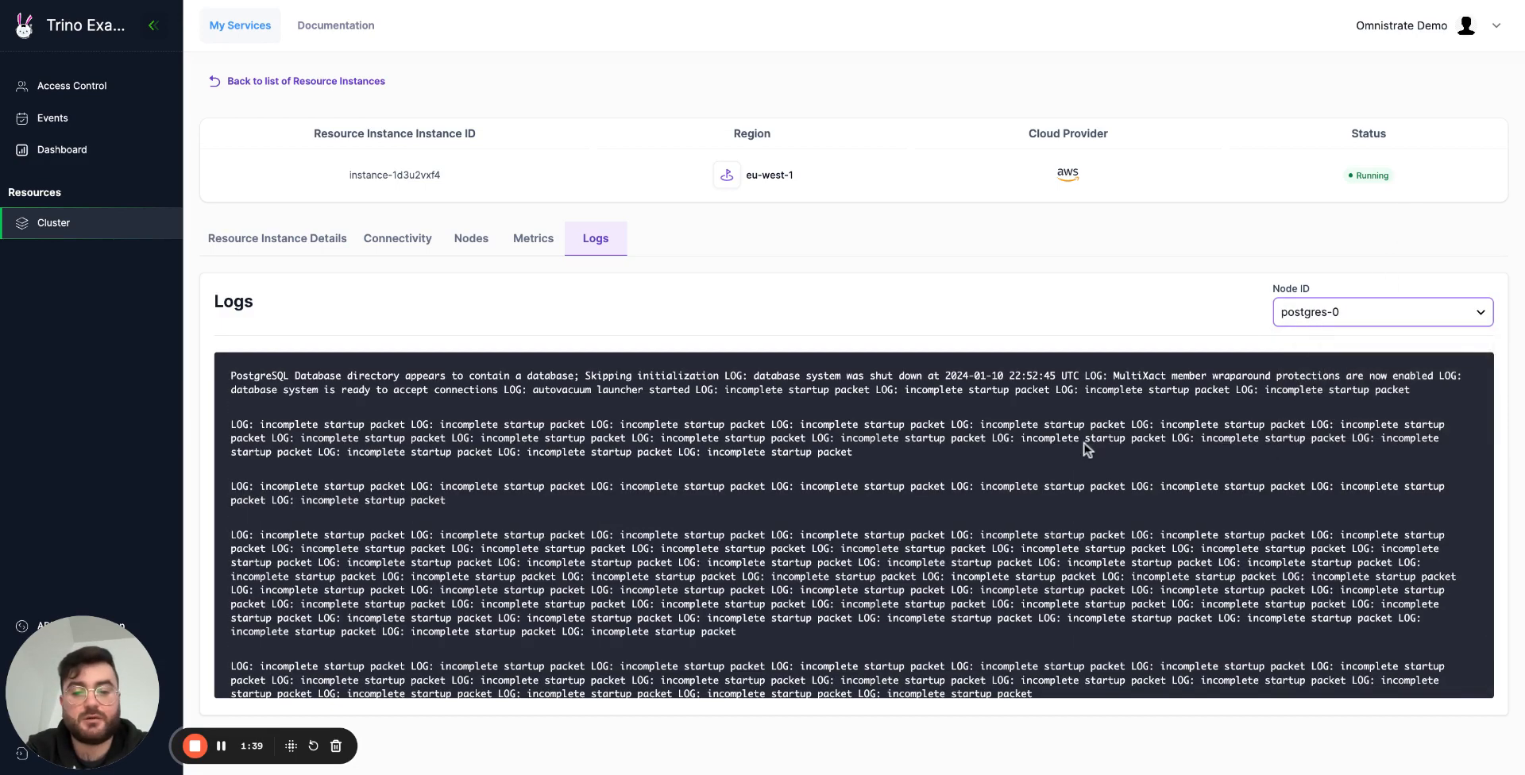
click(290, 243)
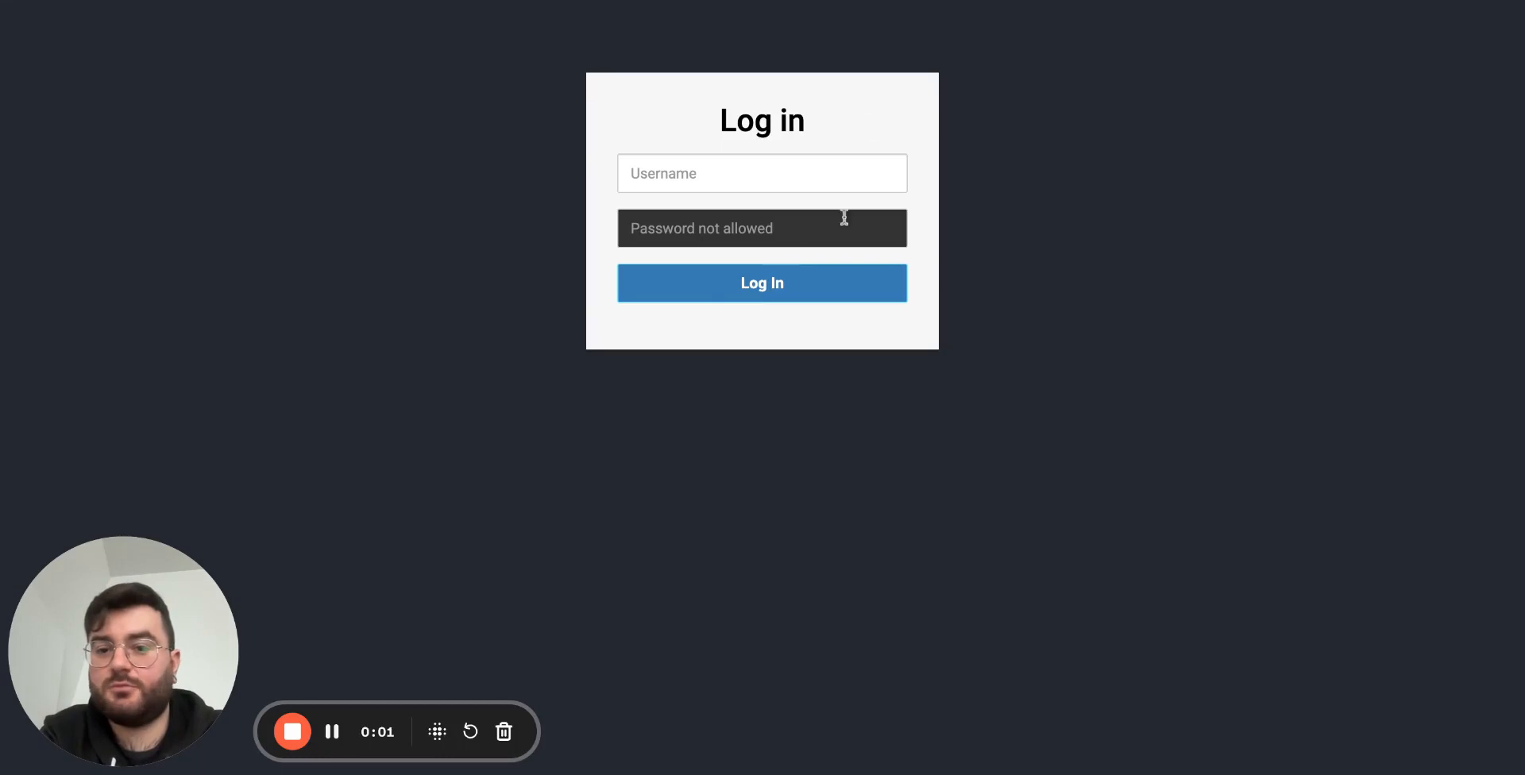
Switch to the Trino web UI, log in with the username admin and examine the cluster overview.
click(737, 181)
text(admin)
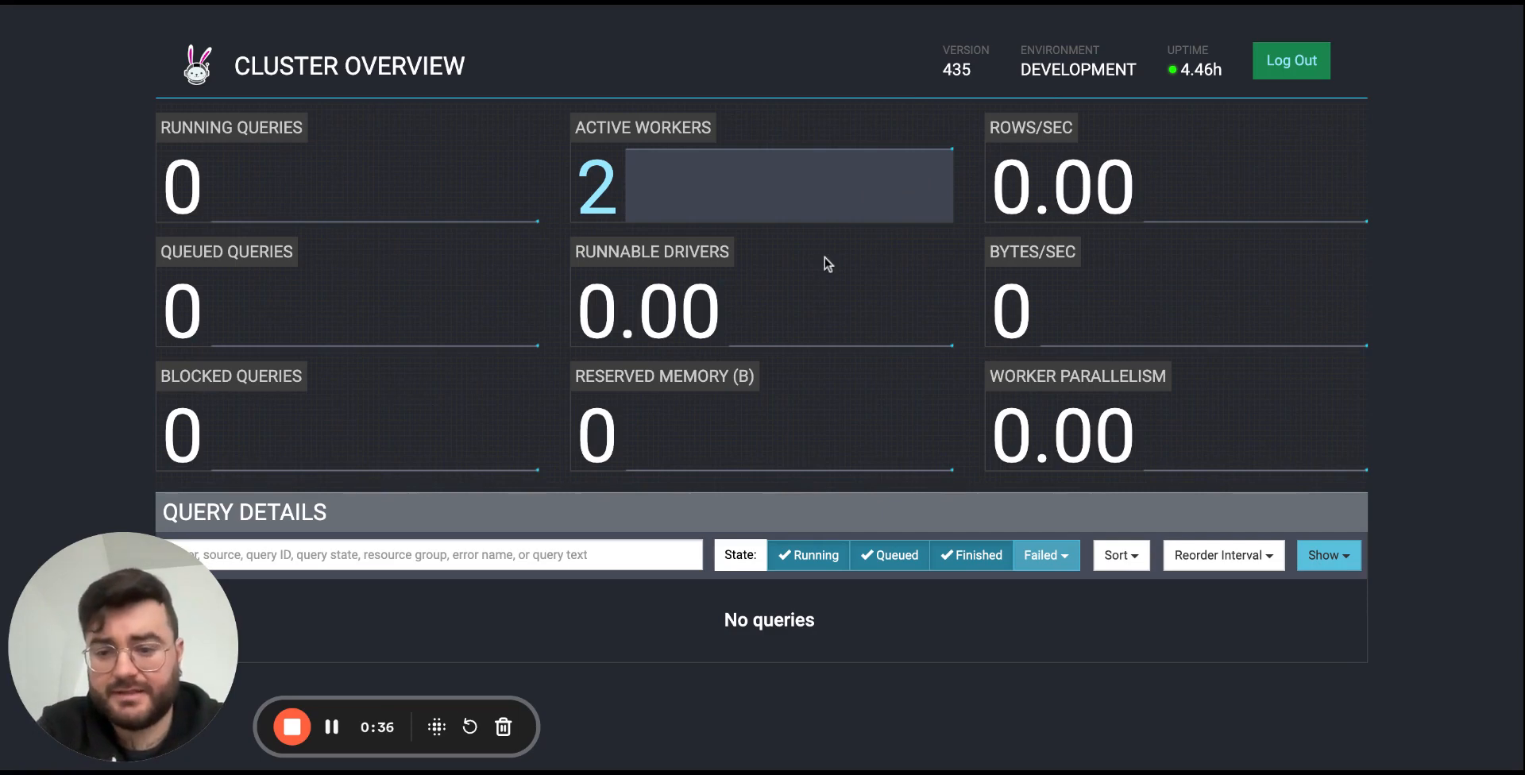
mouse_move(823, 290)
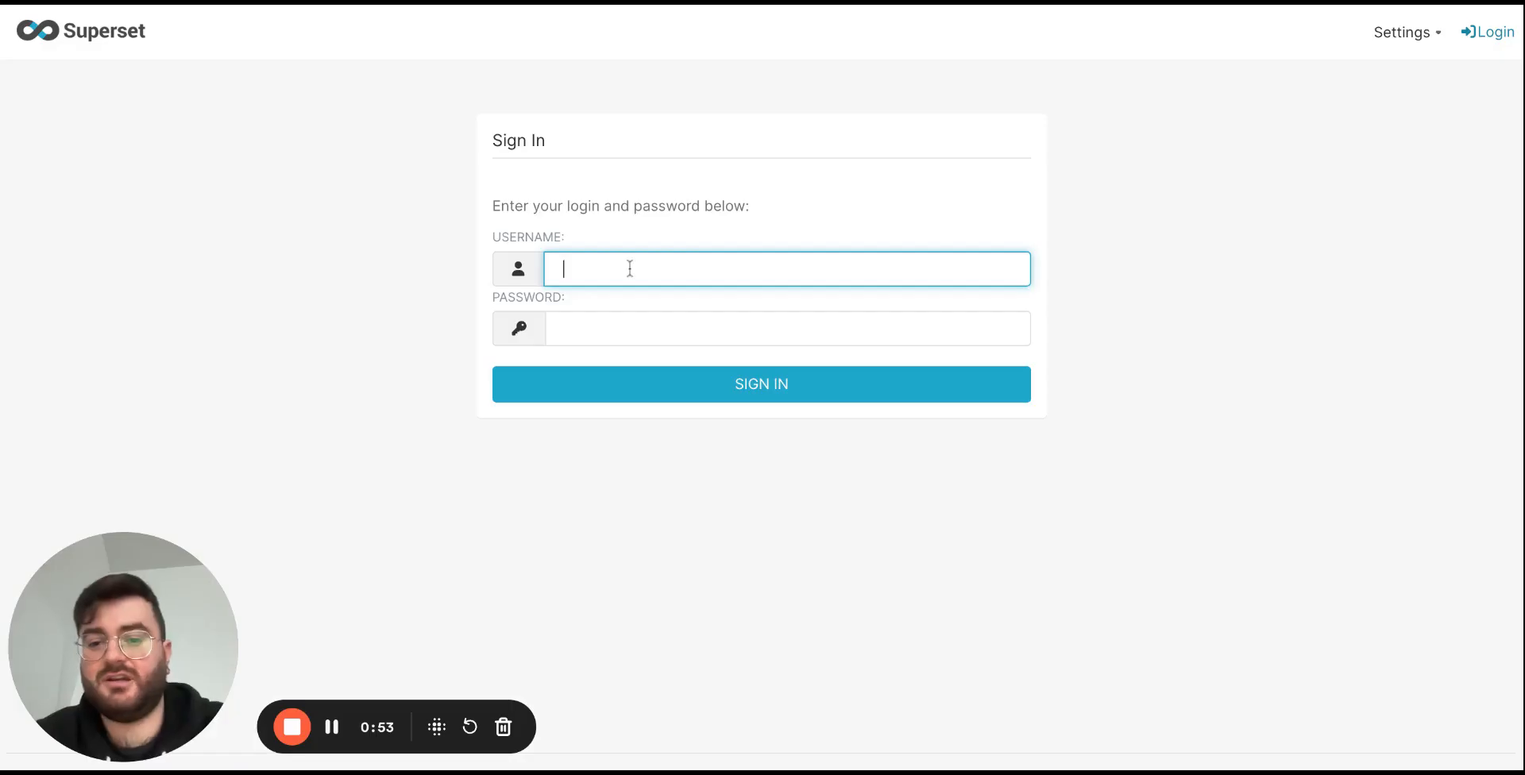
Switch to Superset and fill in the sign-in form with the username admin and the account password.
text(admin)
key(Tab)
text(admin)
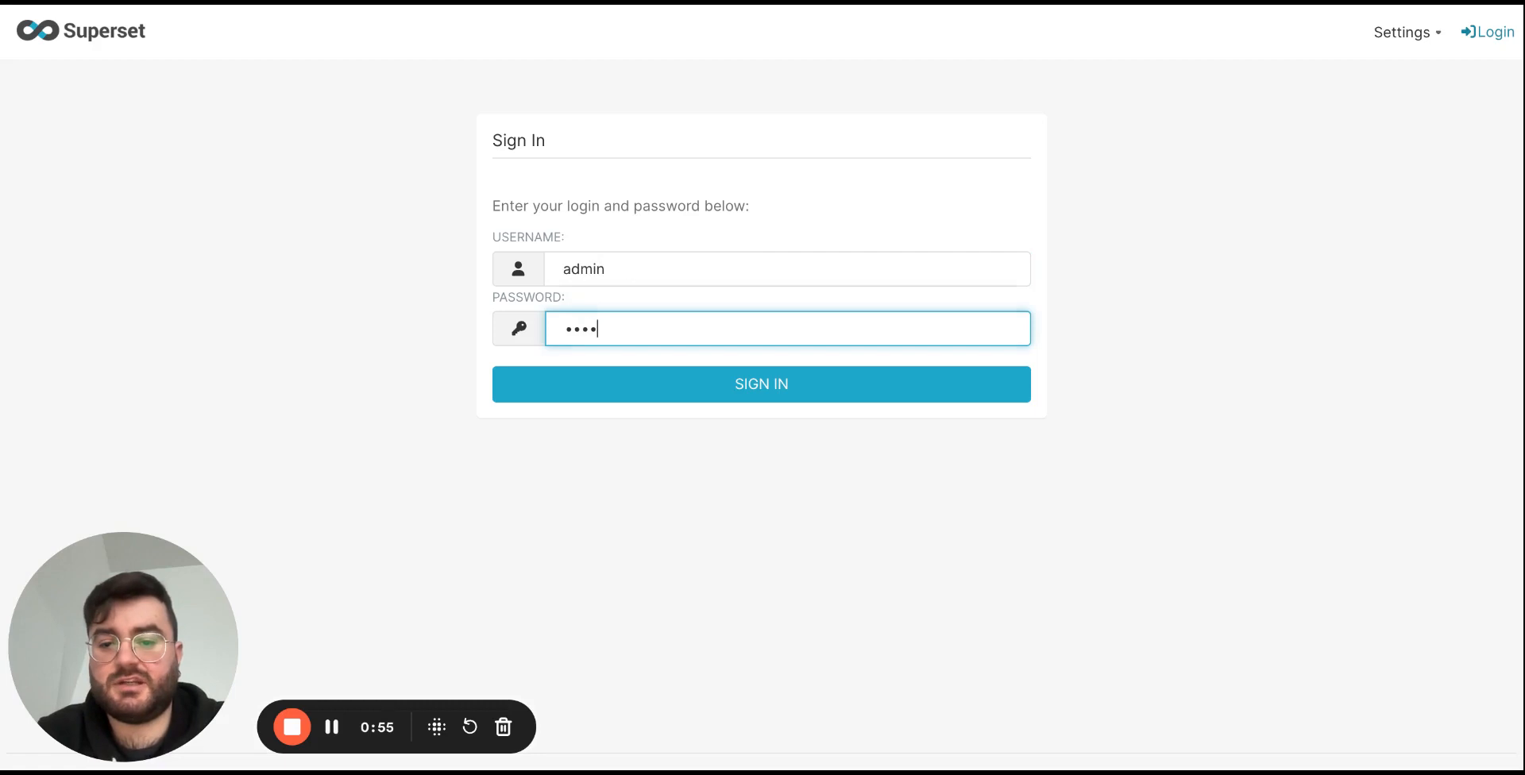
click(300, 367)
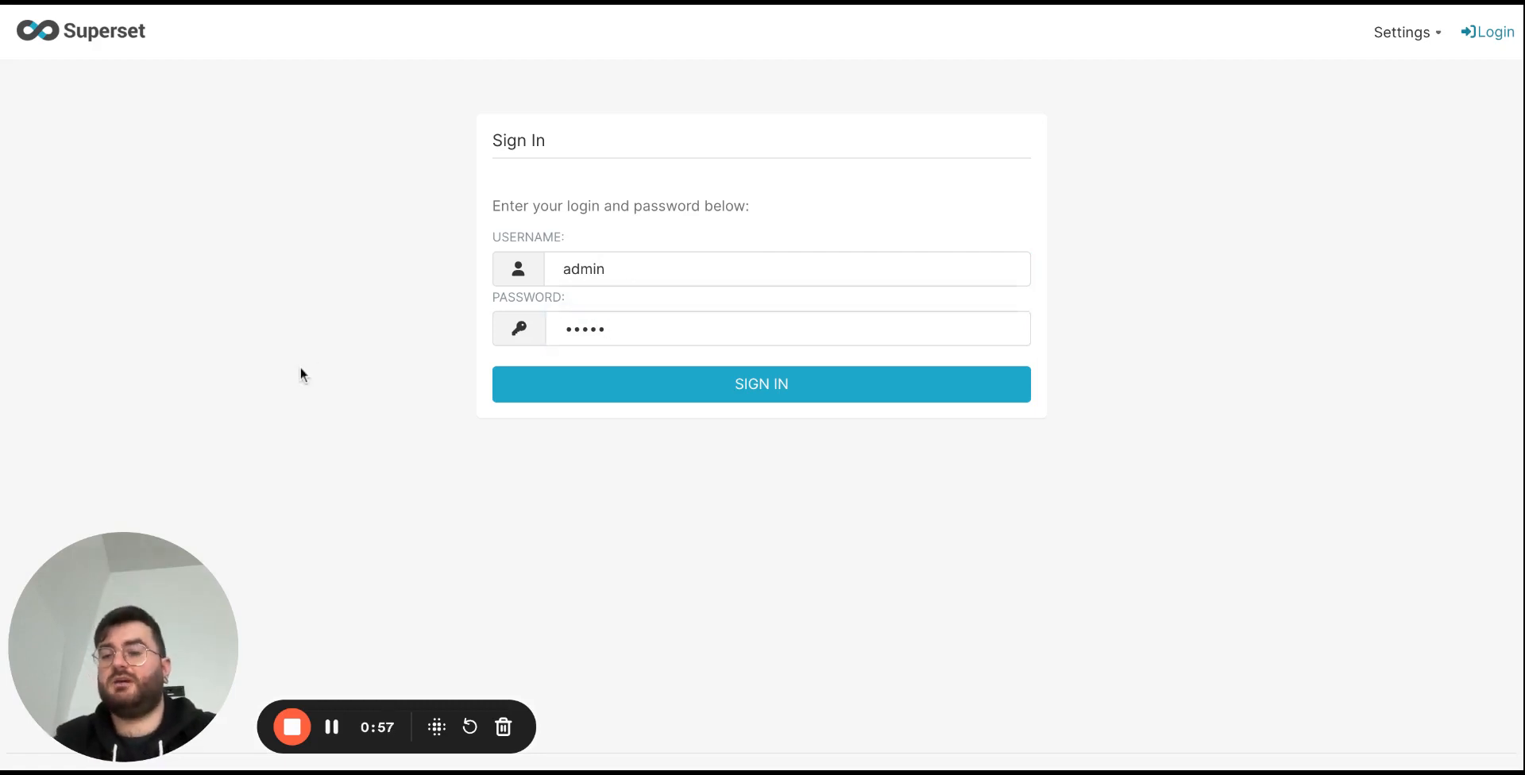